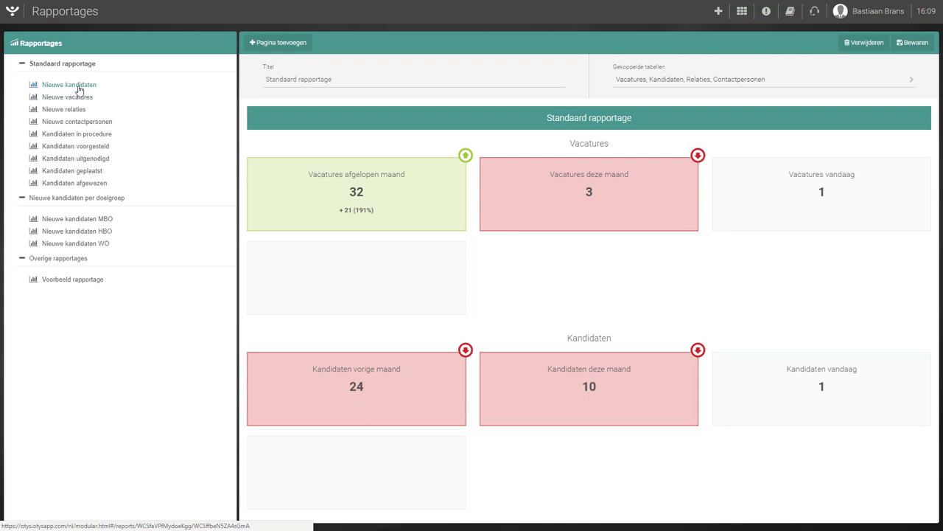
# View the Nieuwe kandidaten report page, and add a new report named Rapportages webinar 08-03-2018.
pyautogui.click(70, 84)
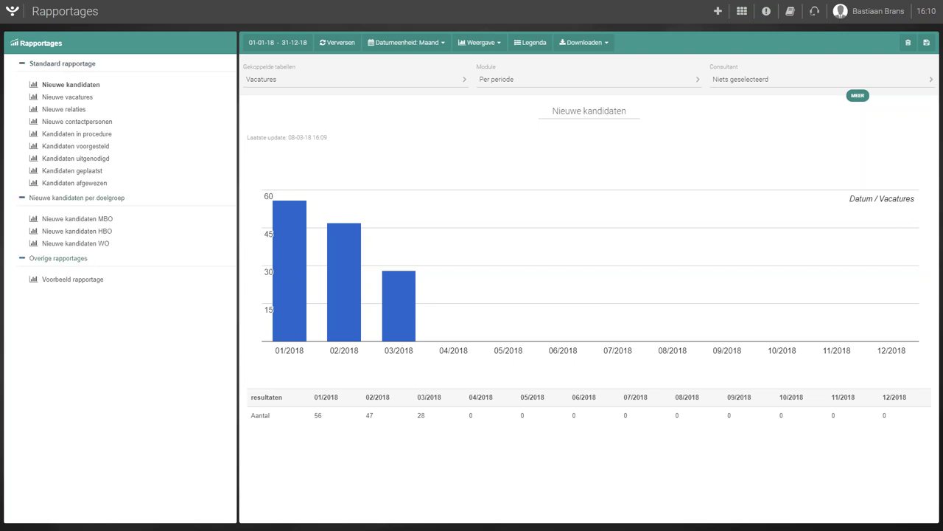
pyautogui.click(719, 12)
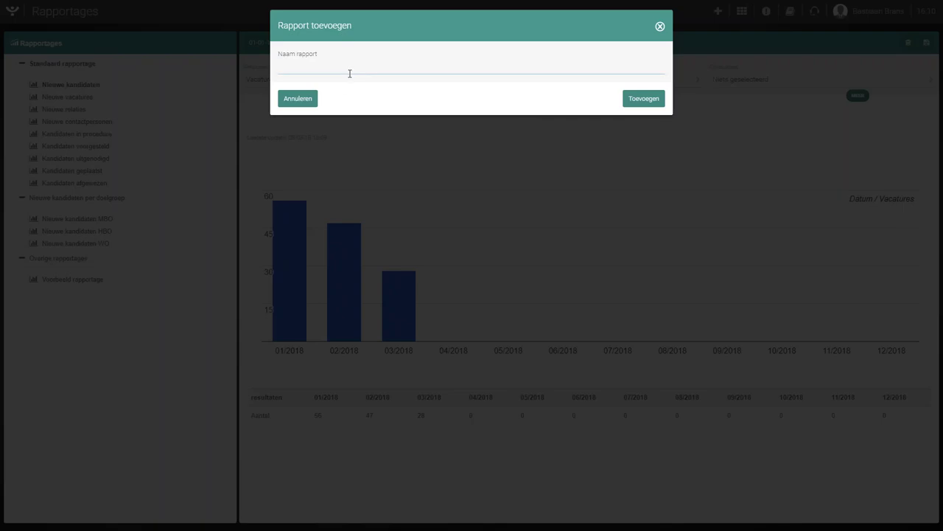
pyautogui.write('Rapportage')
pyautogui.write('s webinar 0')
pyautogui.write('1')
pyautogui.press('super+i')
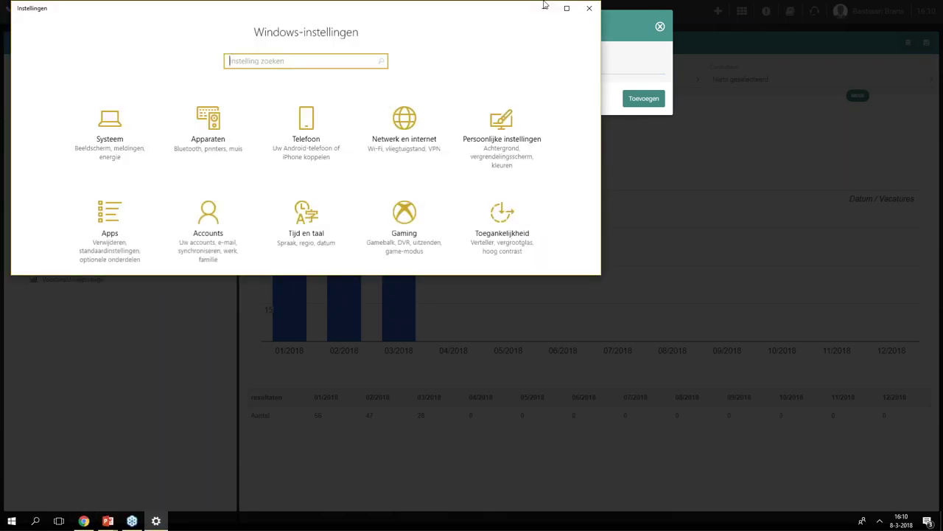
pyautogui.click(588, 8)
pyautogui.write('-03-2018')
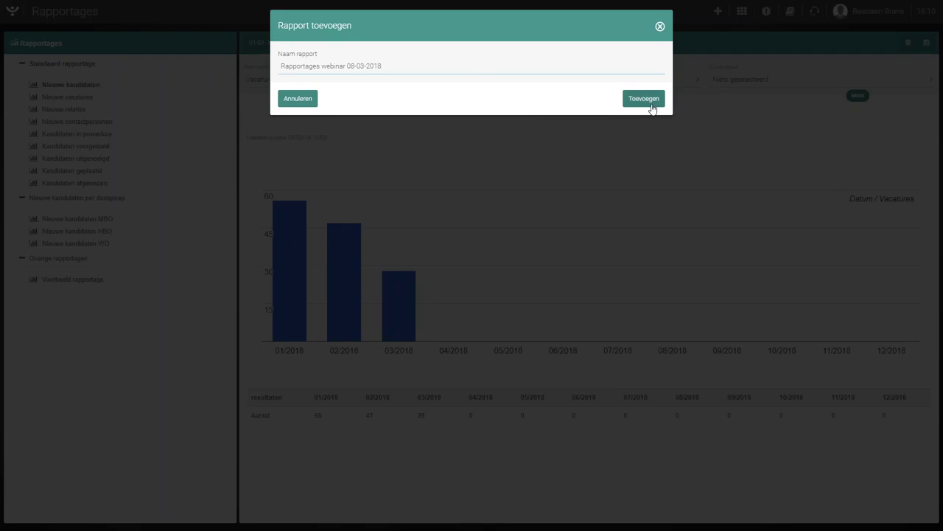
pyautogui.click(651, 108)
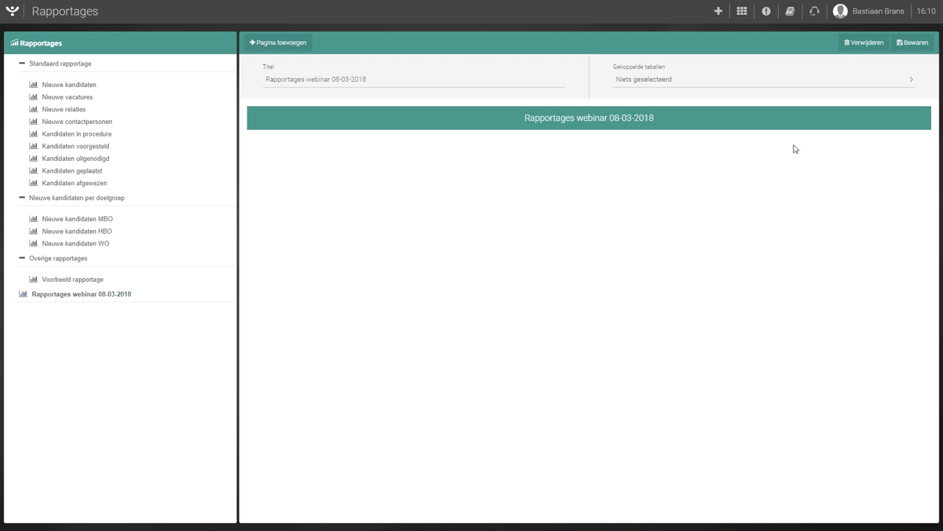
# Link the Relaties table to the Rapportages webinar 08-03-2018 report and save it.
pyautogui.click(712, 83)
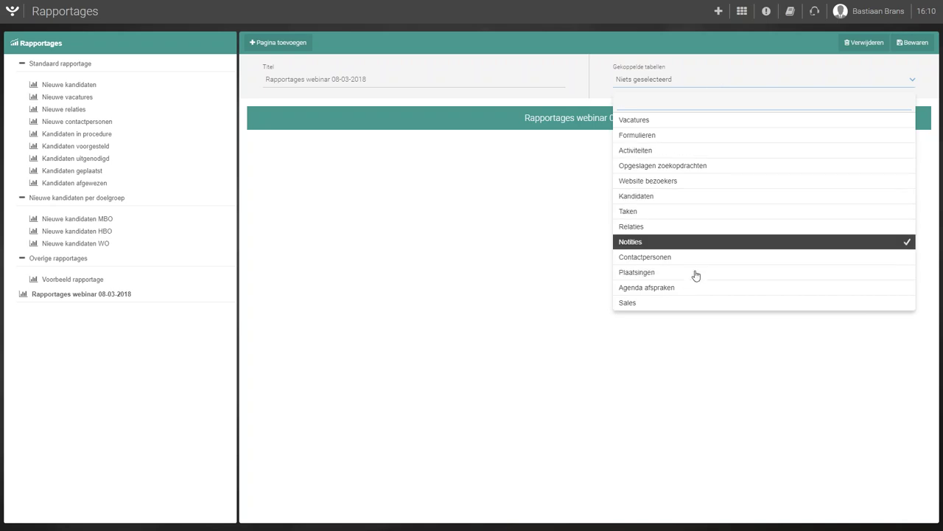
pyautogui.click(691, 227)
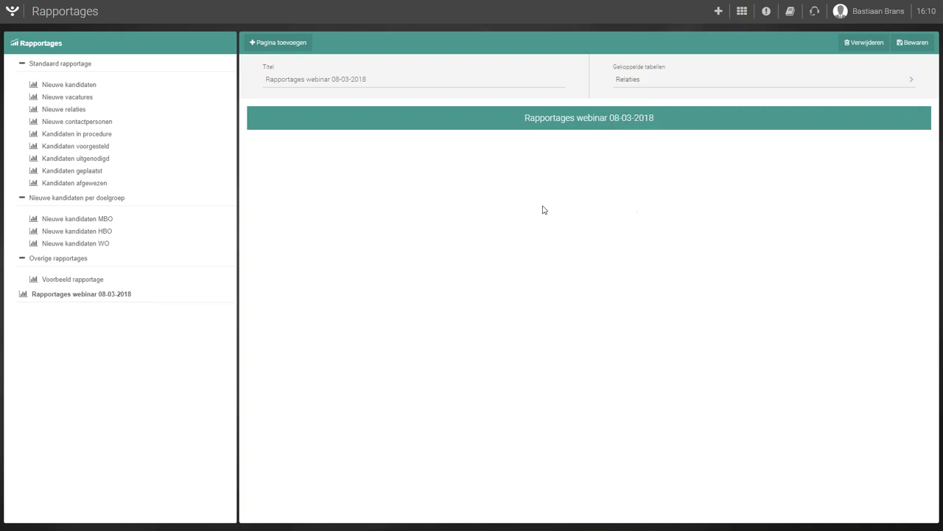
pyautogui.click(918, 44)
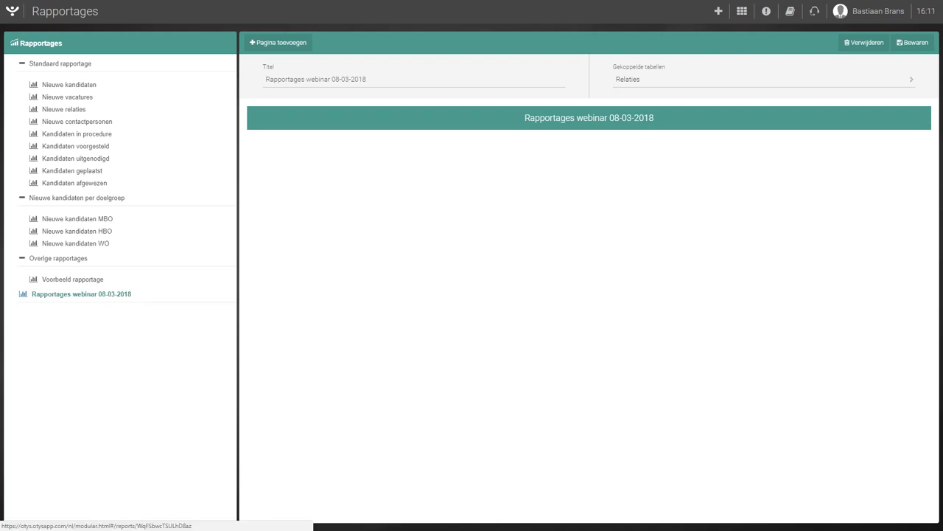
# Add a page named Voorbeeld rapportagepagina webinar 08-03-2018 to the Overige rapportages group.
pyautogui.click(63, 64)
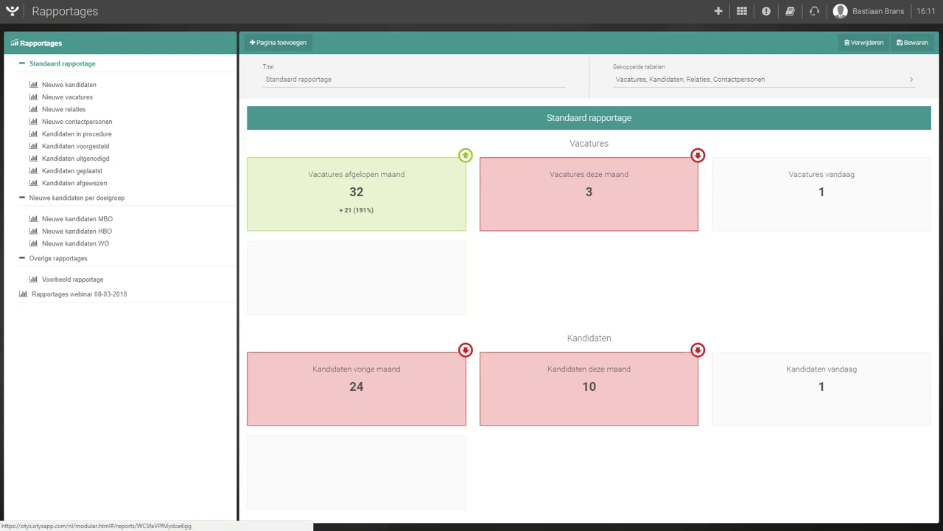
pyautogui.click(74, 259)
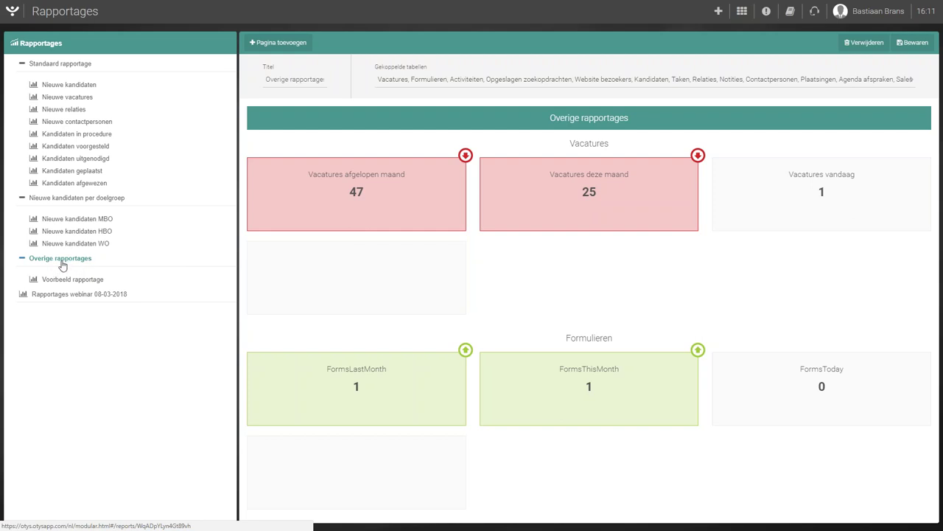
pyautogui.click(285, 45)
pyautogui.click(343, 66)
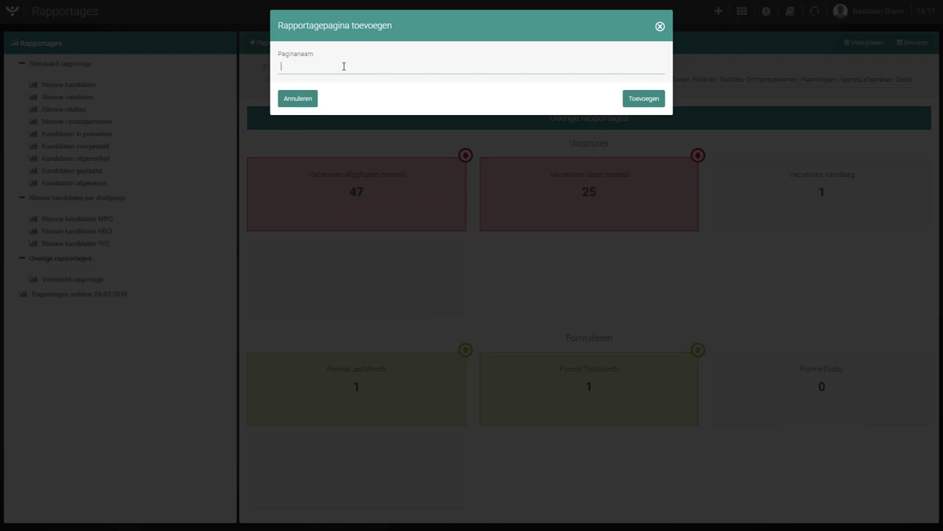
pyautogui.write('Vp')
pyautogui.write('oorbeeld rap')
pyautogui.write('portagepagina ')
pyautogui.write('webinar')
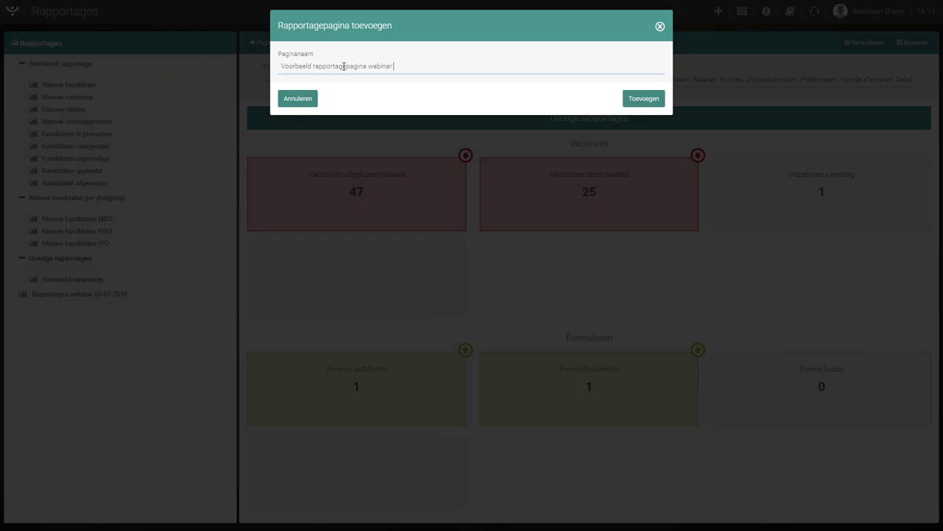
pyautogui.write(' 28-03-2018')
pyautogui.moveTo(394, 67); pyautogui.dragTo(399, 67)
pyautogui.write('0')
pyautogui.click(640, 100)
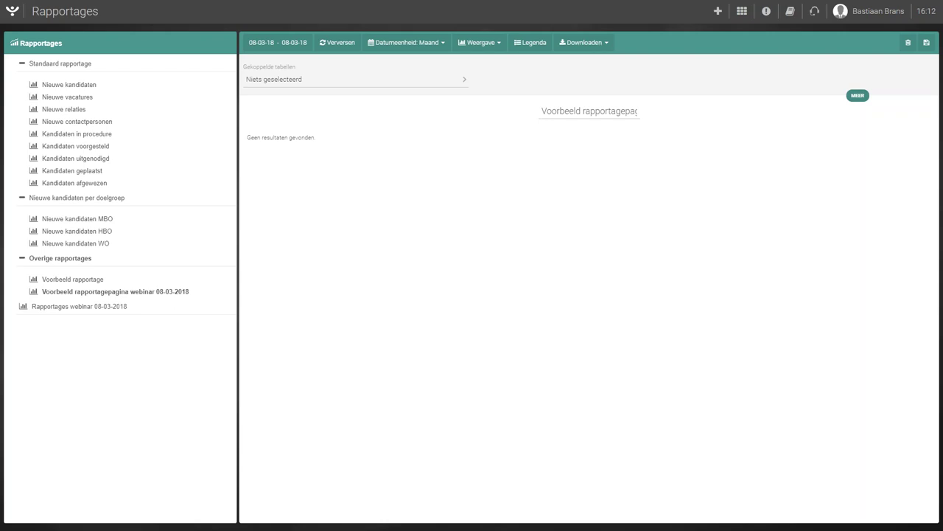
# Switch to the slide presentation and advance to the Activiteiten bullet of the Soorten rapportages slide.
pyautogui.hotkey('alt', 'Tab')
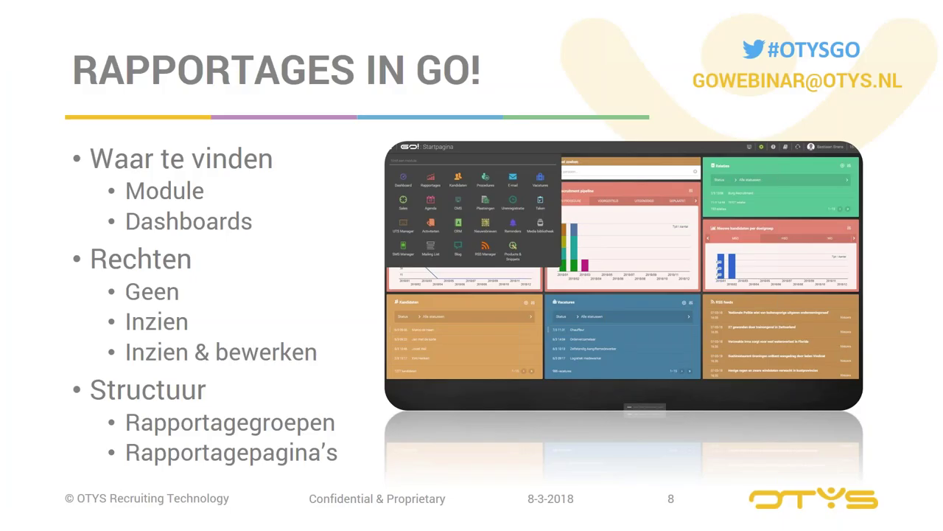
pyautogui.press('Right')
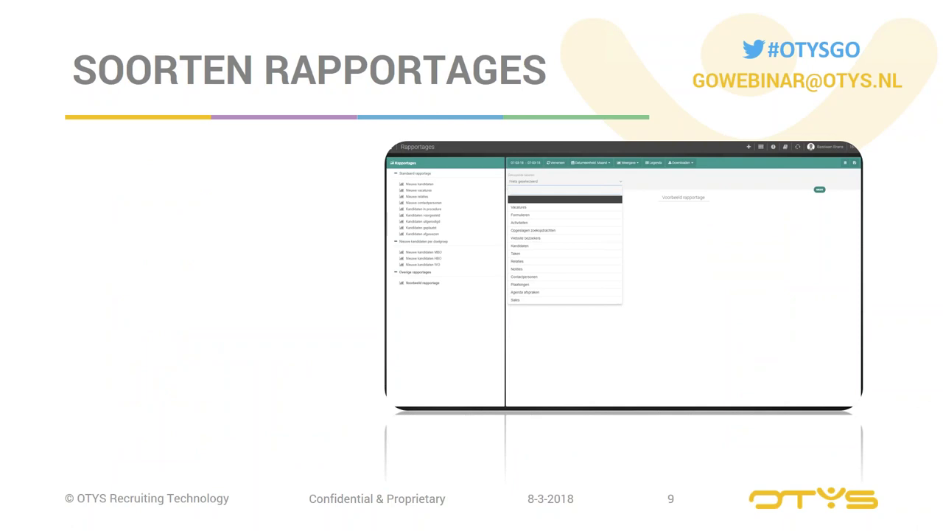
pyautogui.press('Right')
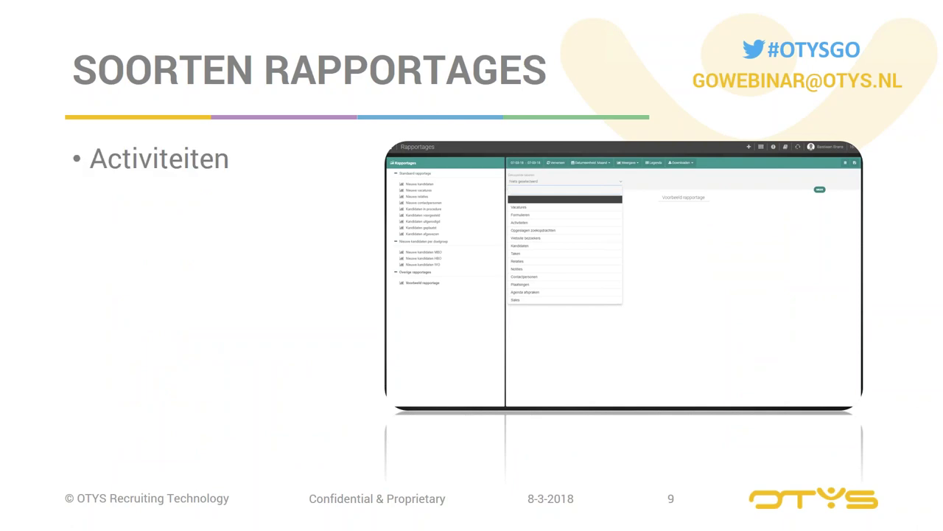
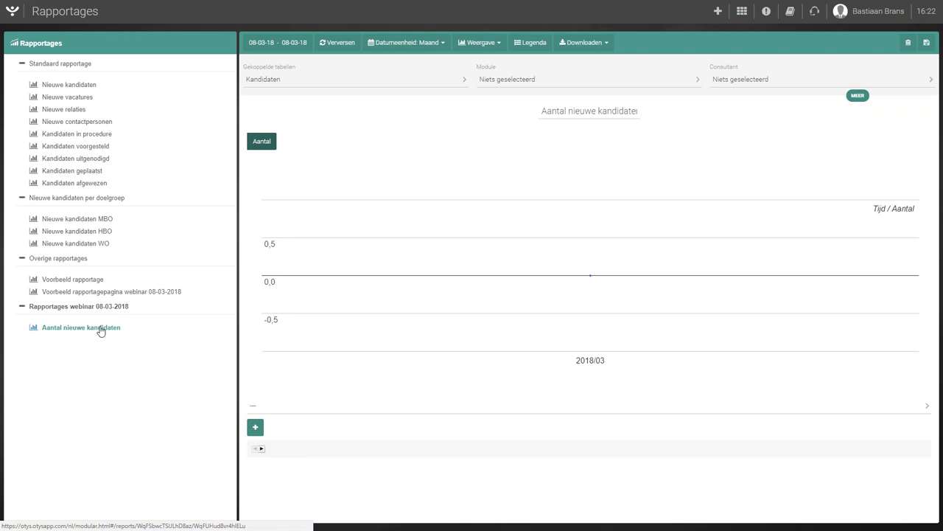
# Examine which linked tables and candidate modules are available for the Aantal nieuwe kandidaten page.
pyautogui.click(284, 79)
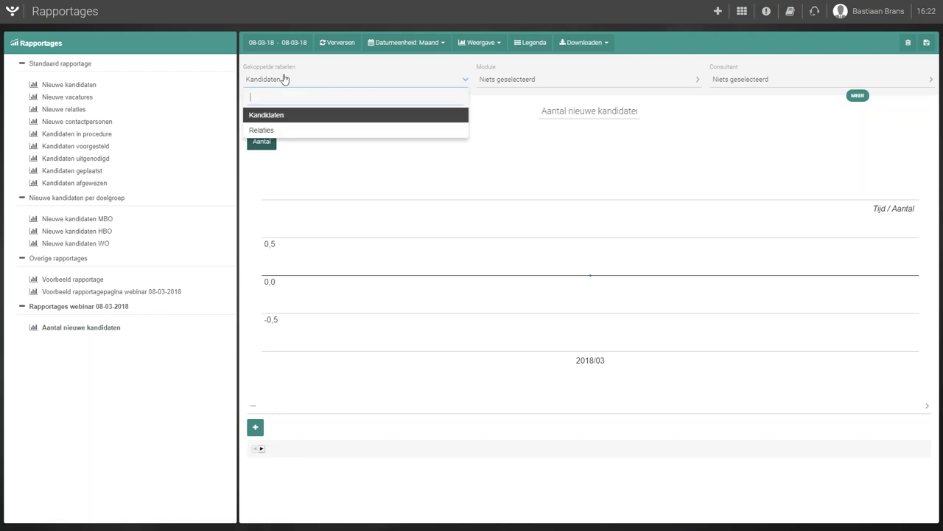
pyautogui.click(285, 79)
pyautogui.click(572, 80)
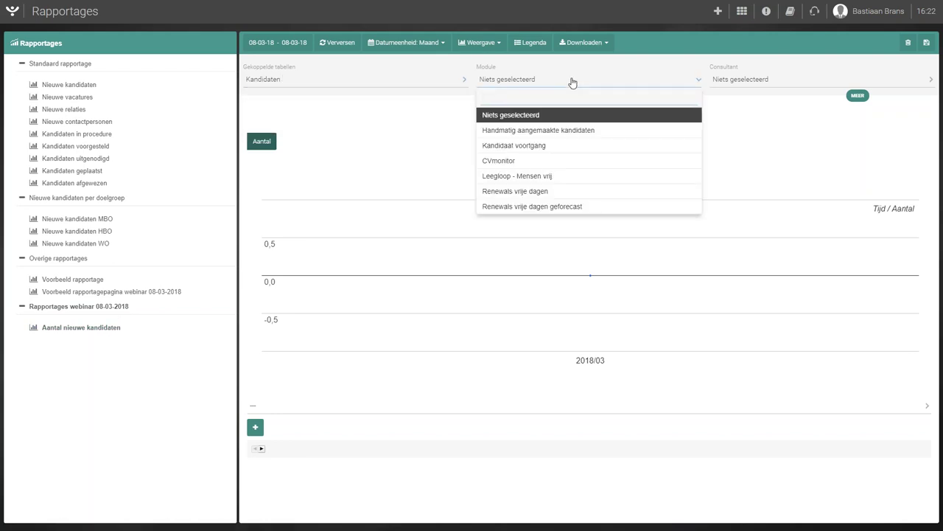
pyautogui.click(517, 116)
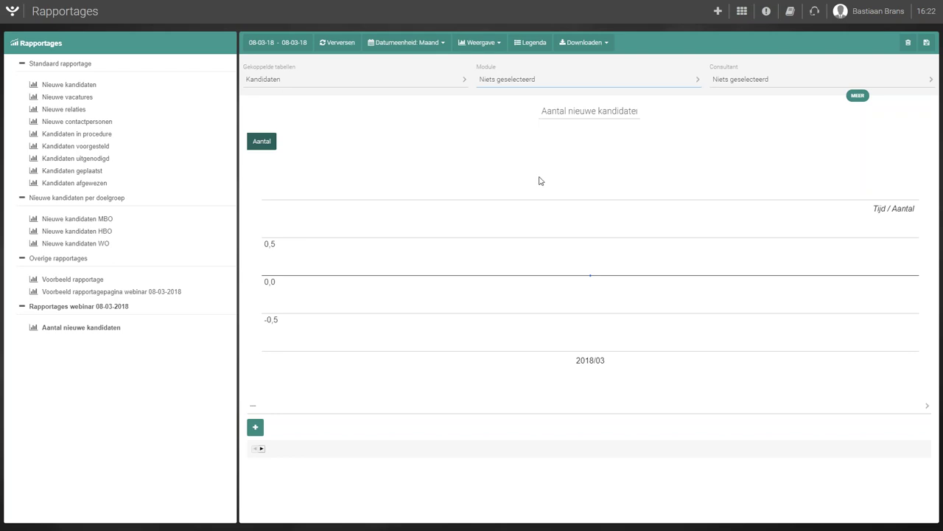
pyautogui.click(516, 81)
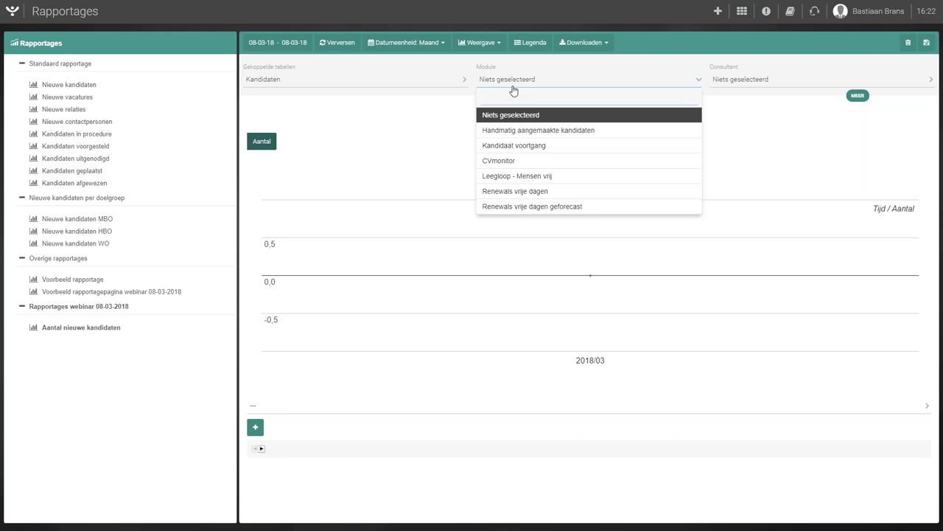
pyautogui.click(542, 134)
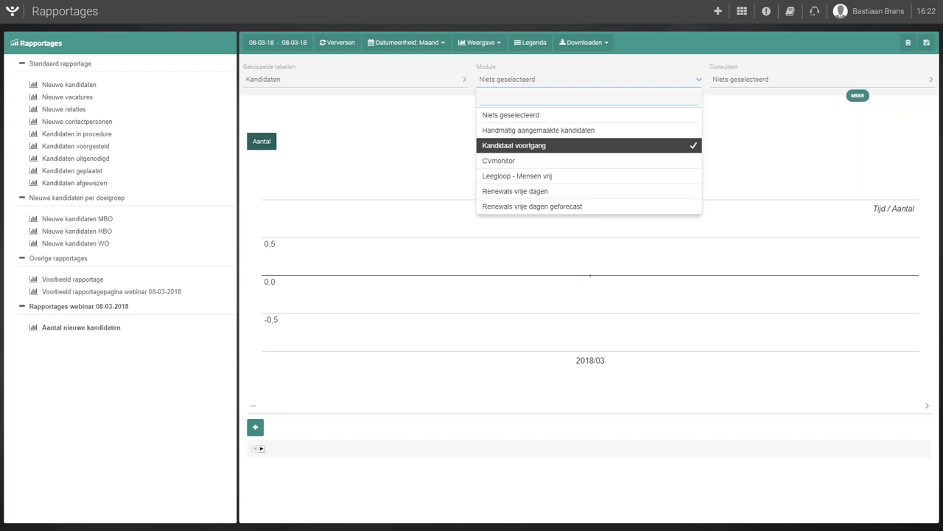
pyautogui.click(386, 147)
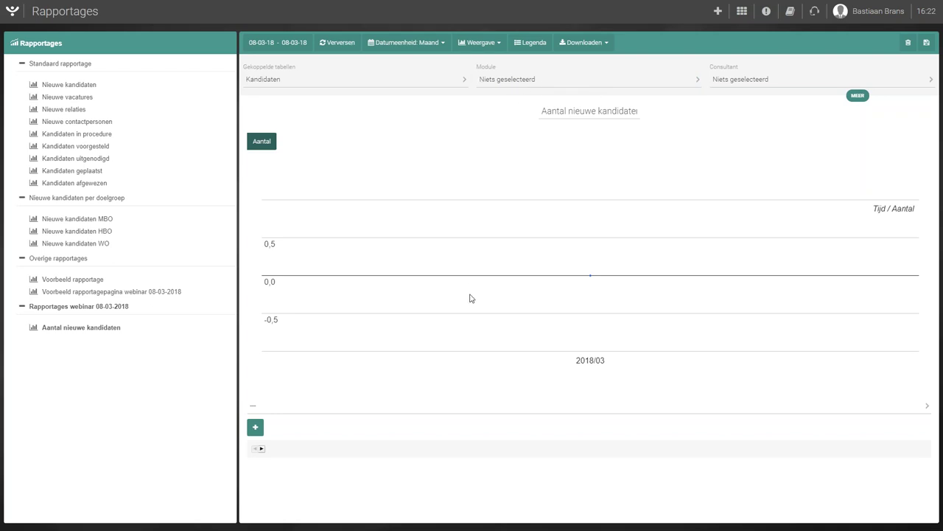
pyautogui.moveTo(590, 278)
# Set the start date of the custom report period to 01-01-2018.
pyautogui.click(281, 50)
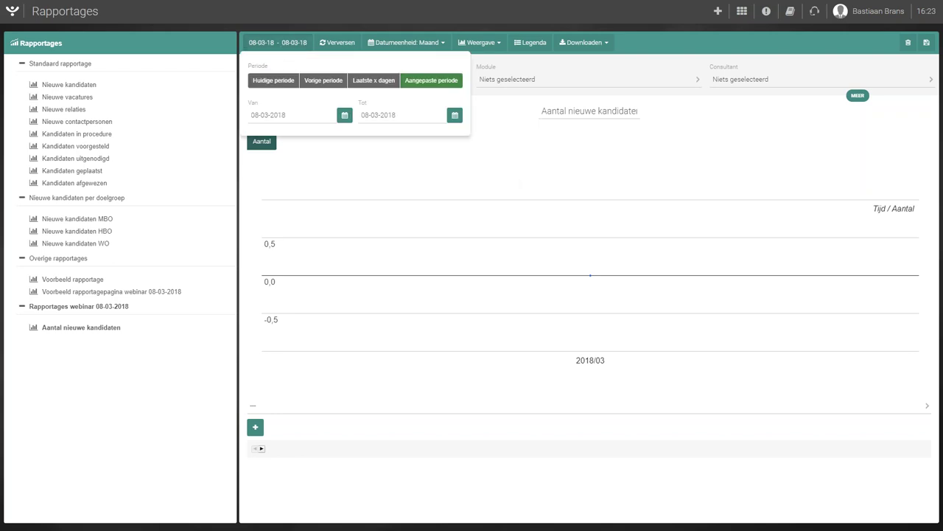
pyautogui.click(345, 116)
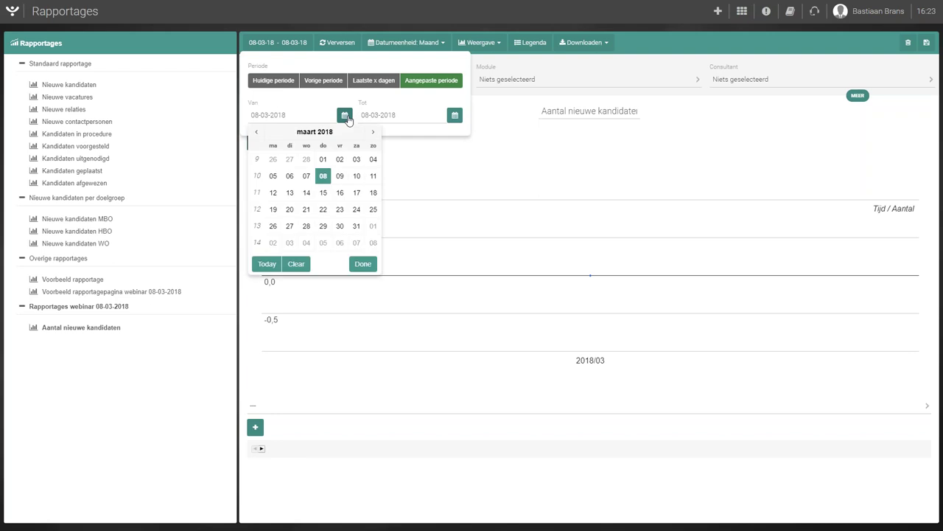
pyautogui.click(257, 132)
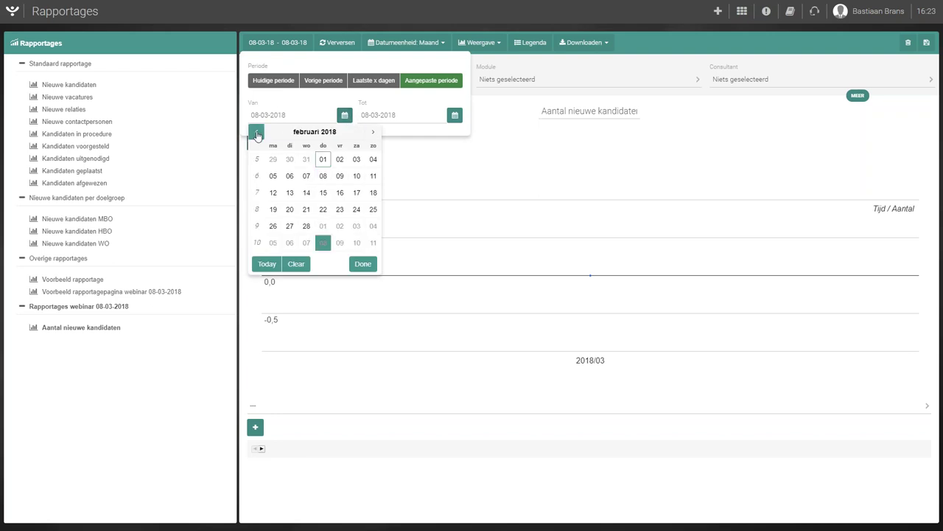
pyautogui.click(257, 133)
pyautogui.click(272, 158)
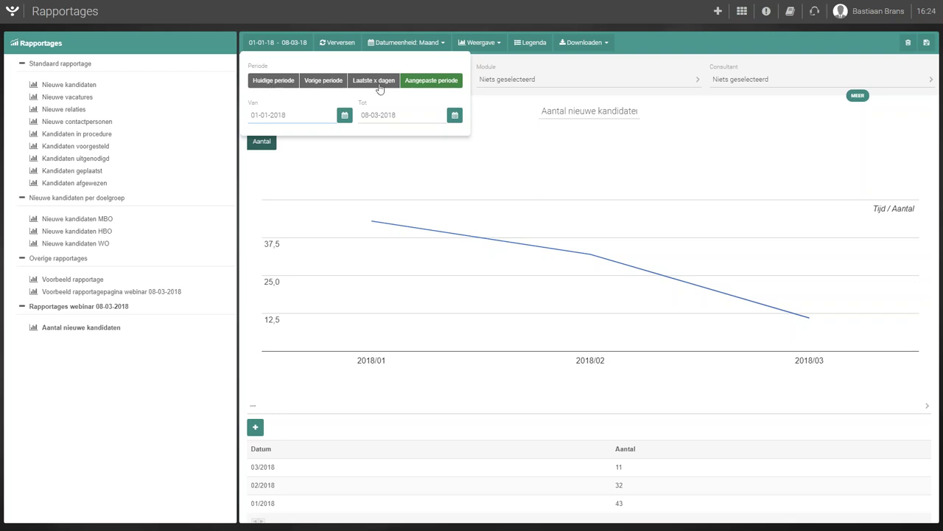
# Set the report period to the current year and switch it to the previous year for comparison.
pyautogui.click(266, 89)
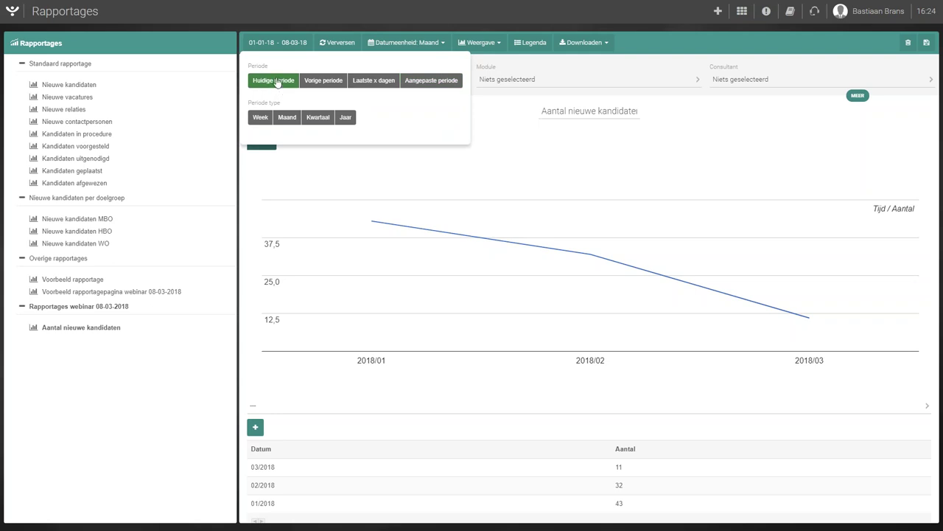
pyautogui.click(349, 120)
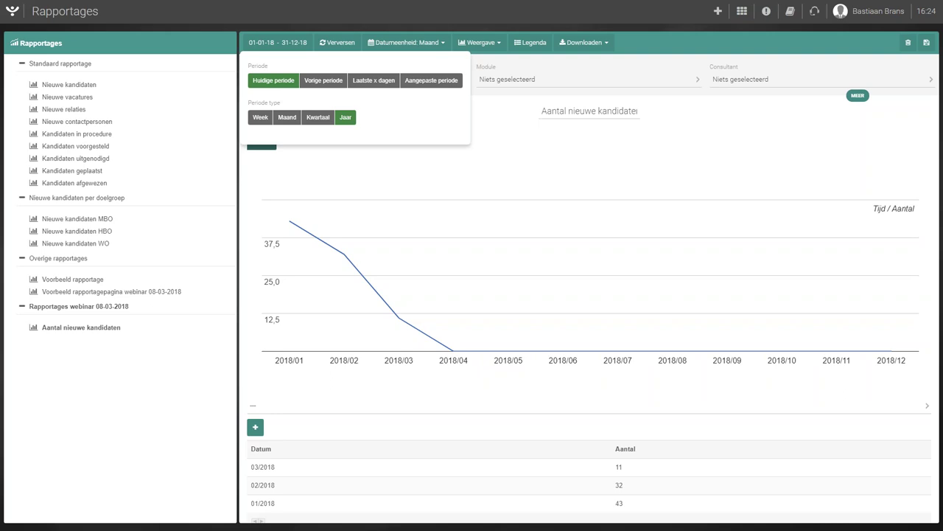
pyautogui.click(340, 87)
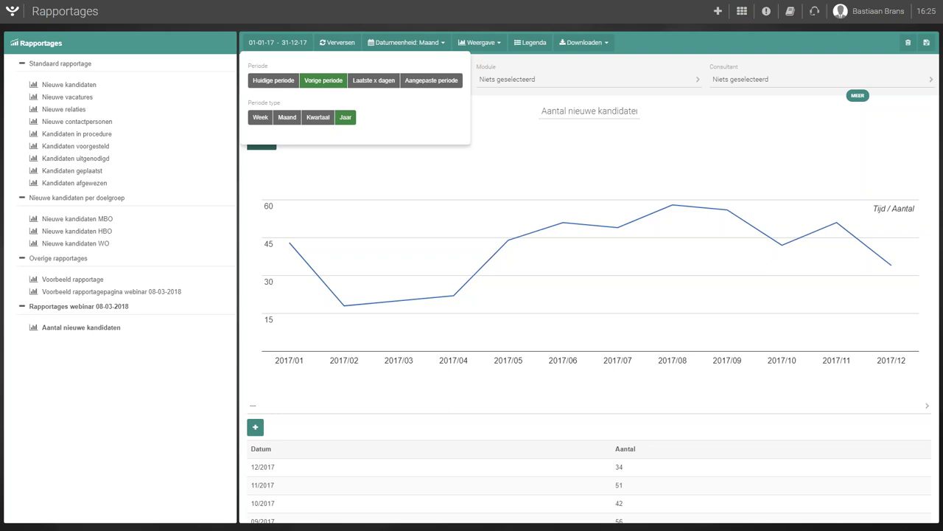
# Set the report period to the last 365 days.
pyautogui.click(375, 81)
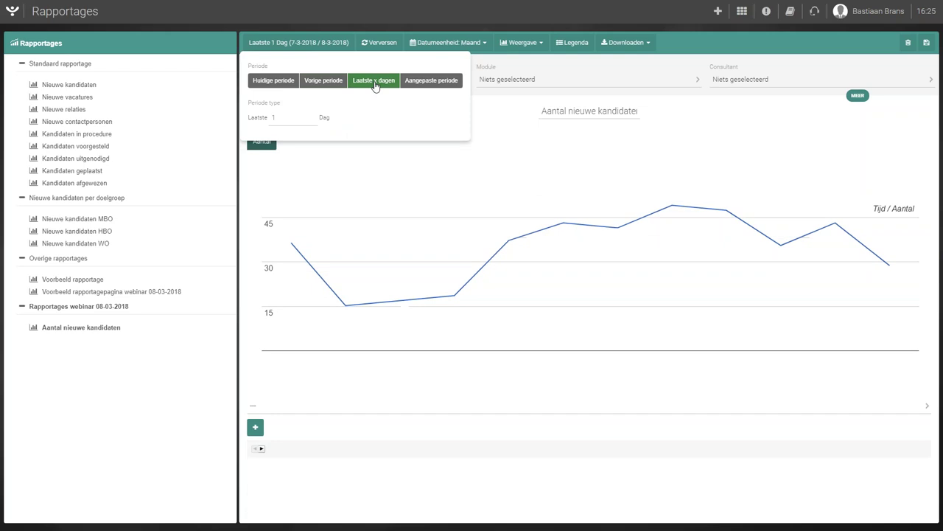
pyautogui.doubleClick(287, 118)
pyautogui.write('365')
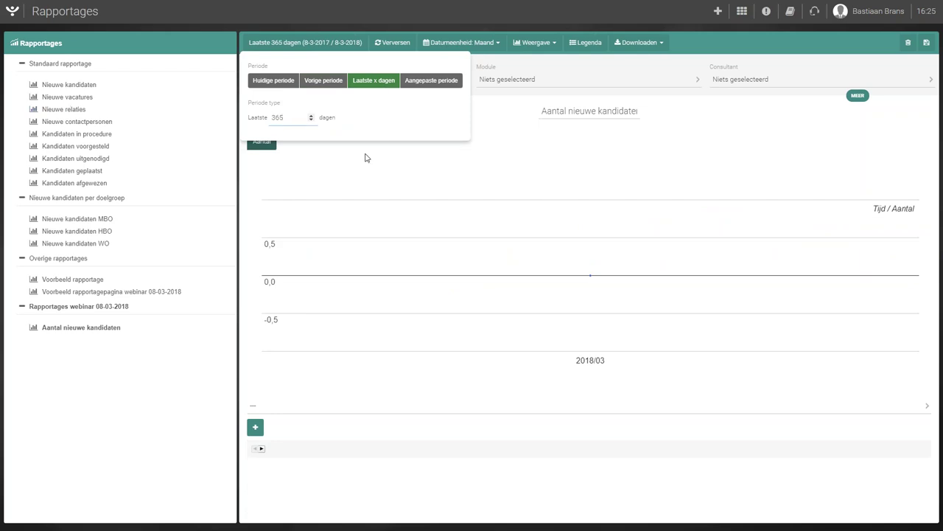
pyautogui.click(384, 126)
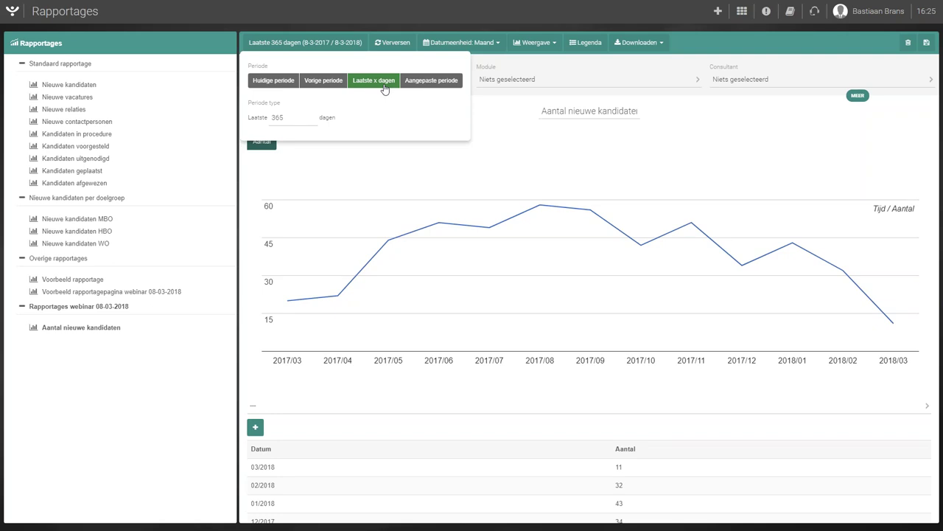
# Set the report period to Huidige periode with type Jaar and close the period settings.
pyautogui.click(291, 87)
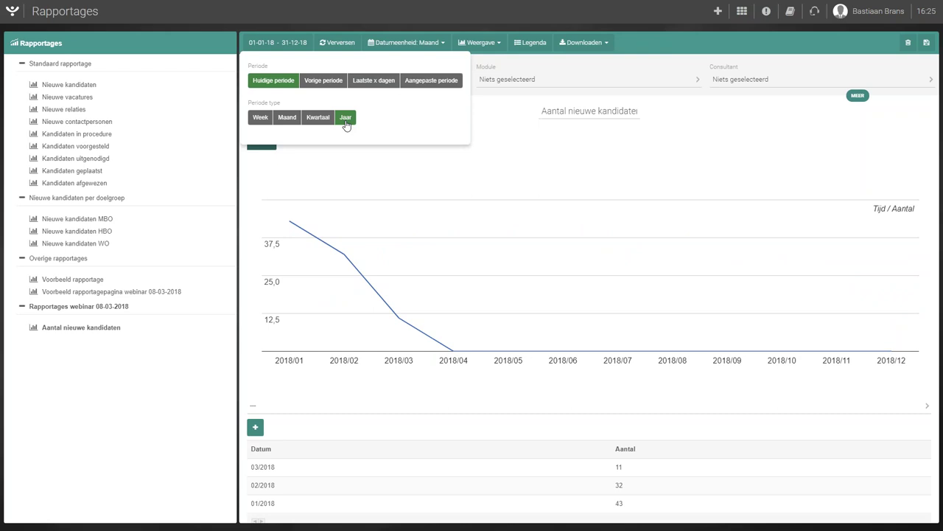
pyautogui.click(285, 45)
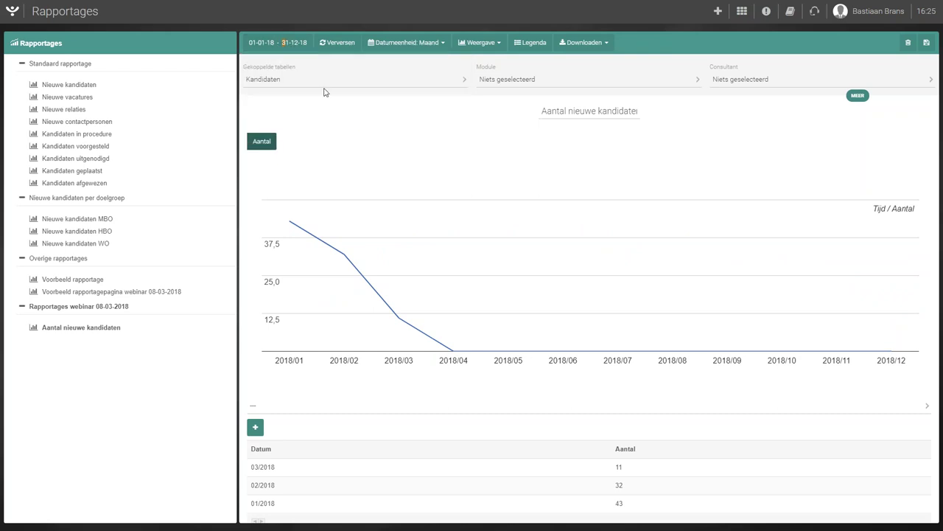
pyautogui.click(417, 45)
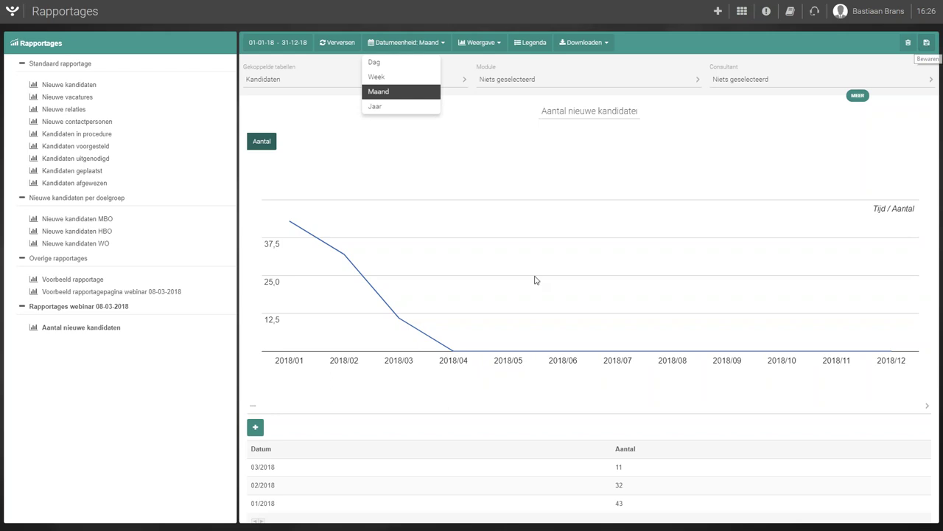
pyautogui.click(401, 43)
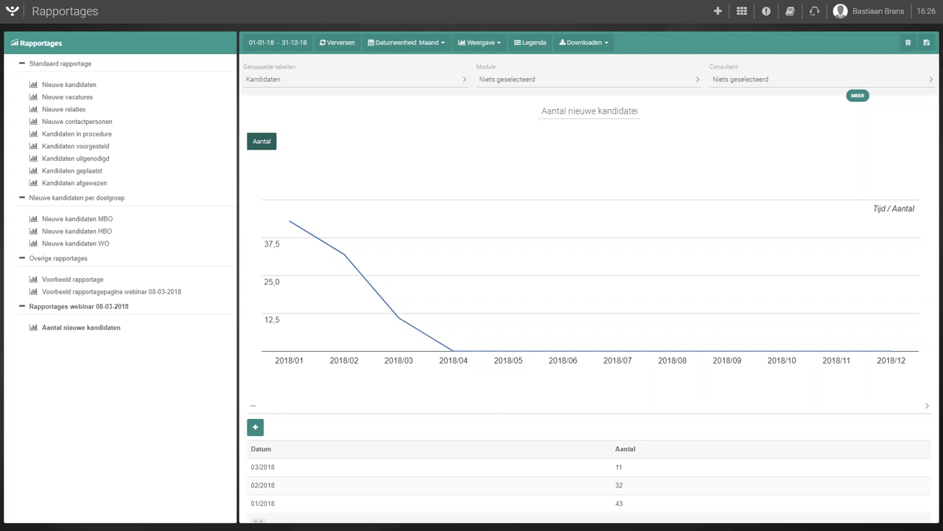
# Set the report period to the previous year, 01-01-17 to 31-12-17, and close the period settings.
pyautogui.moveTo(567, 353)
pyautogui.click(262, 46)
pyautogui.click(322, 81)
pyautogui.click(298, 43)
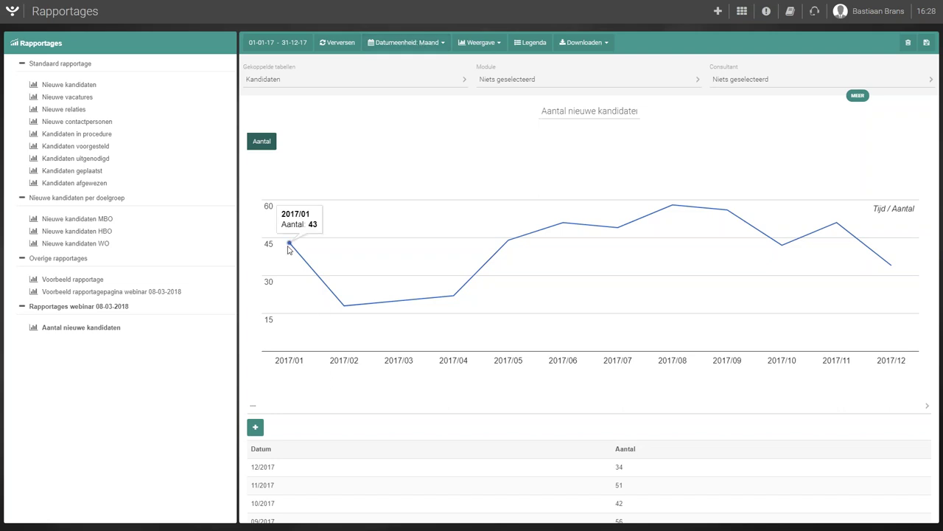
# Set the report's date unit to Jaar and switch it to Week to compare the two groupings.
pyautogui.moveTo(344, 308)
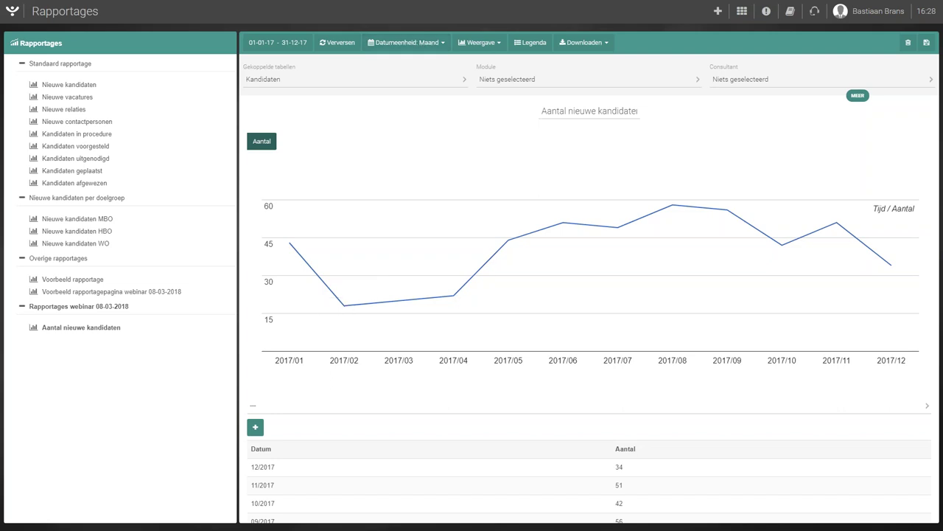
pyautogui.click(418, 47)
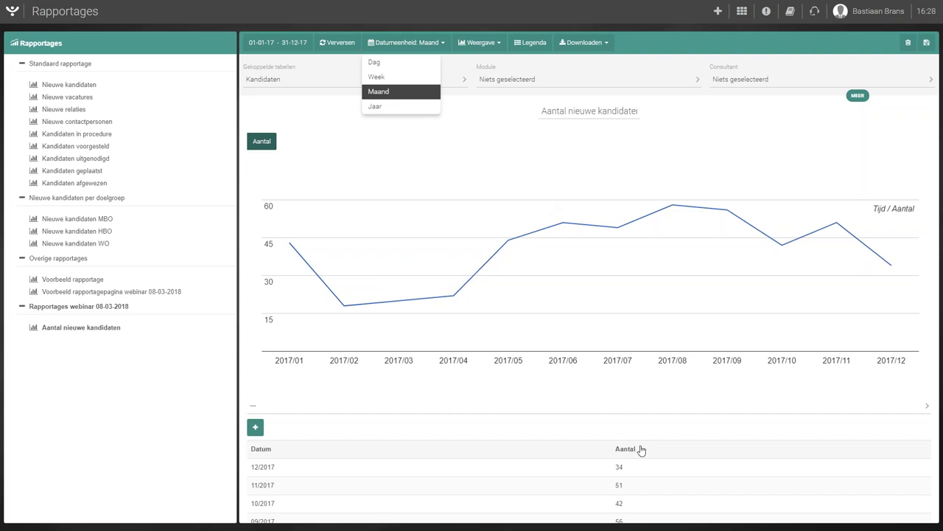
pyautogui.click(418, 107)
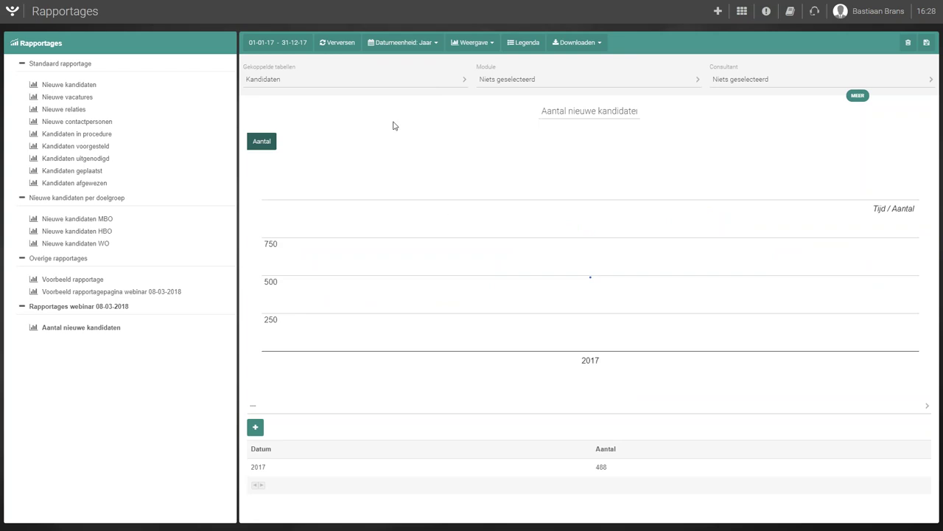
pyautogui.click(387, 43)
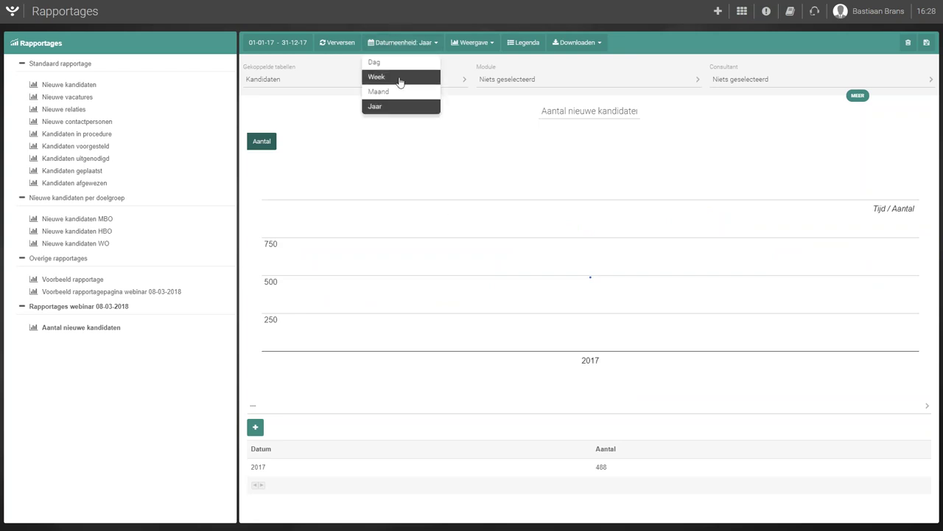
pyautogui.click(400, 78)
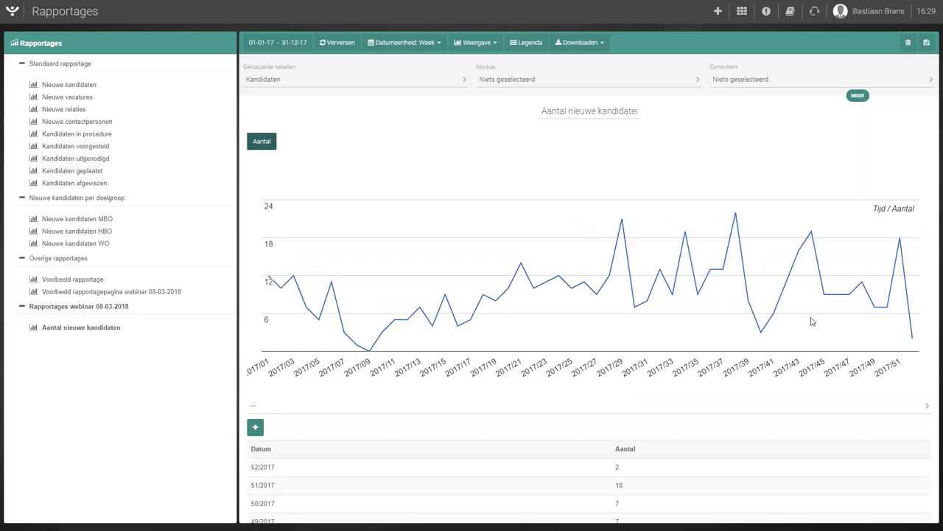
# Display the new-candidates report with date unit Dag and return it to Maand.
pyautogui.click(415, 42)
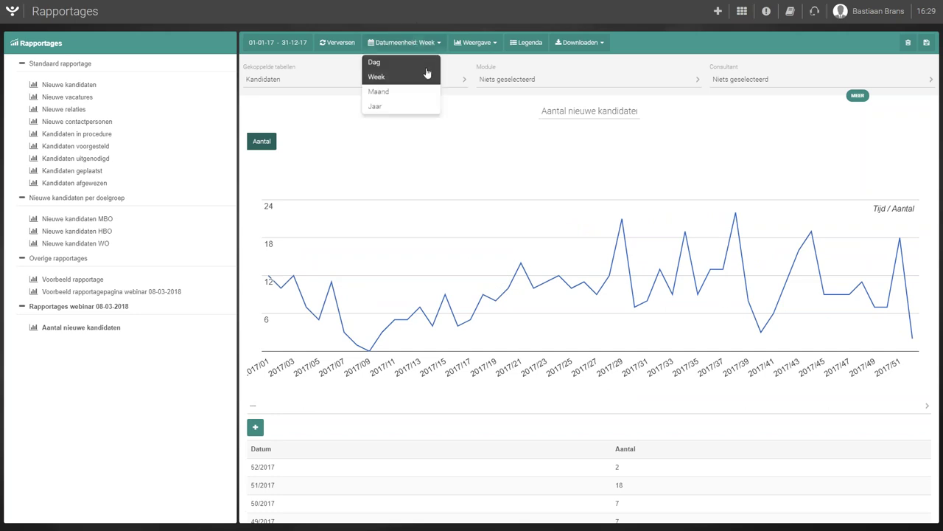
pyautogui.click(427, 65)
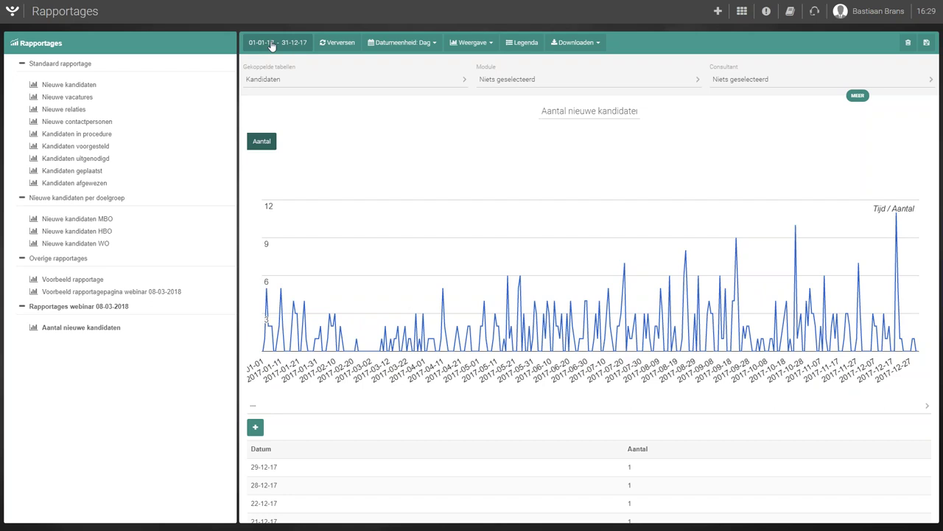
pyautogui.click(402, 43)
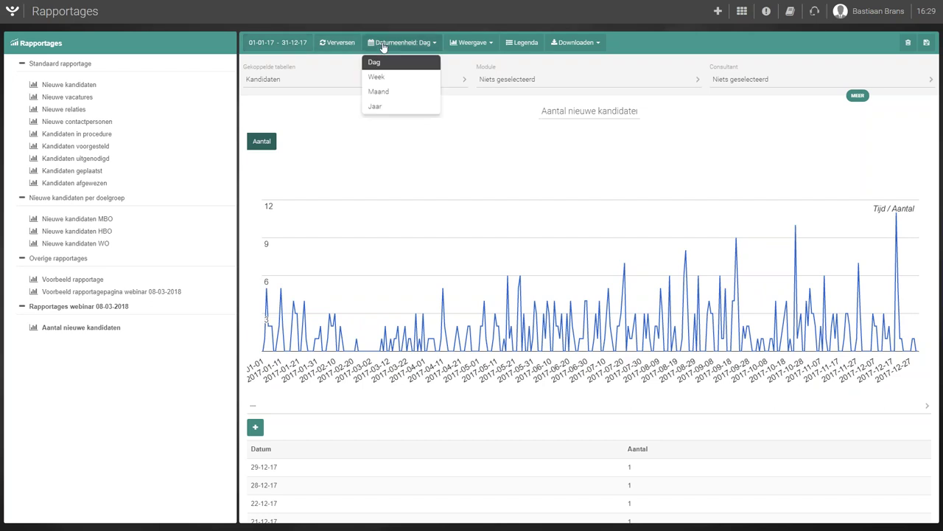
pyautogui.click(407, 91)
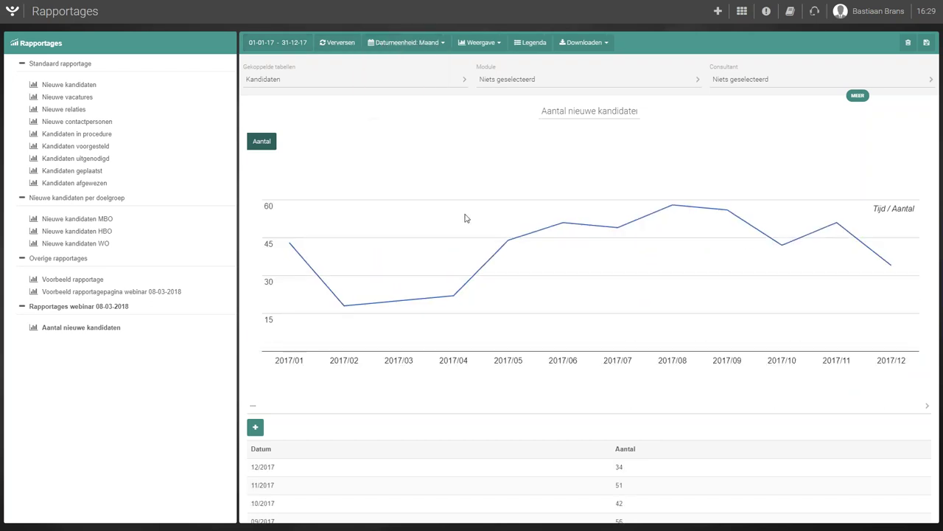
# Switch the report's date unit to Week and back to Maand.
pyautogui.click(405, 43)
pyautogui.click(410, 78)
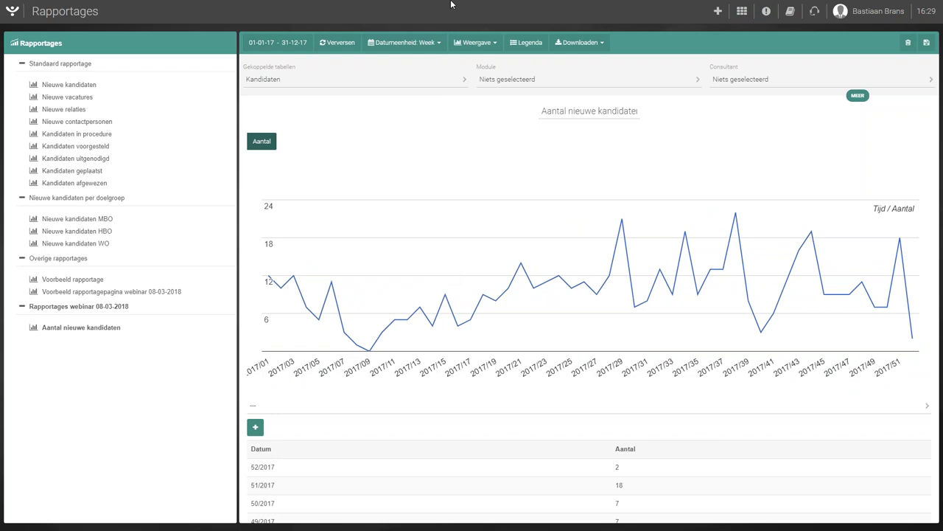
pyautogui.click(406, 43)
pyautogui.click(413, 95)
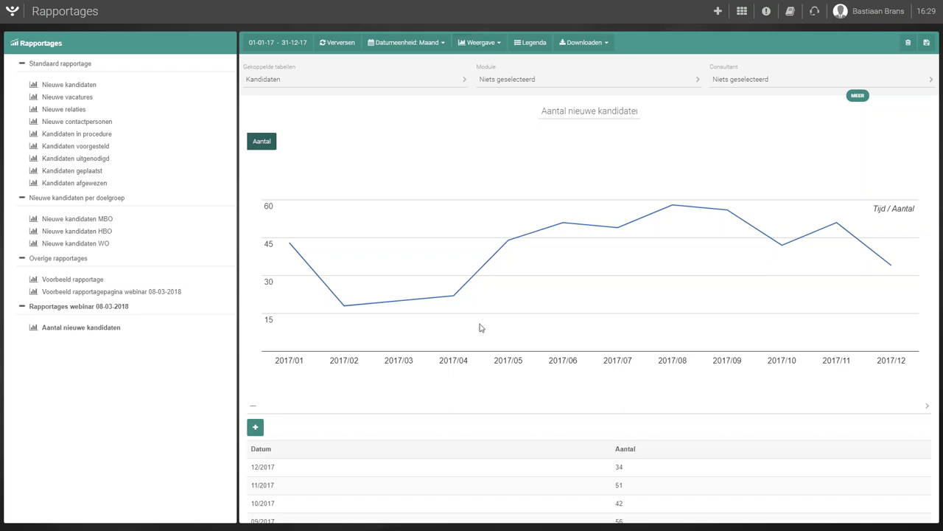
# Display the report chart as a Kolomdiagram and change it to a Gestapelde kolomdiagram.
pyautogui.click(491, 45)
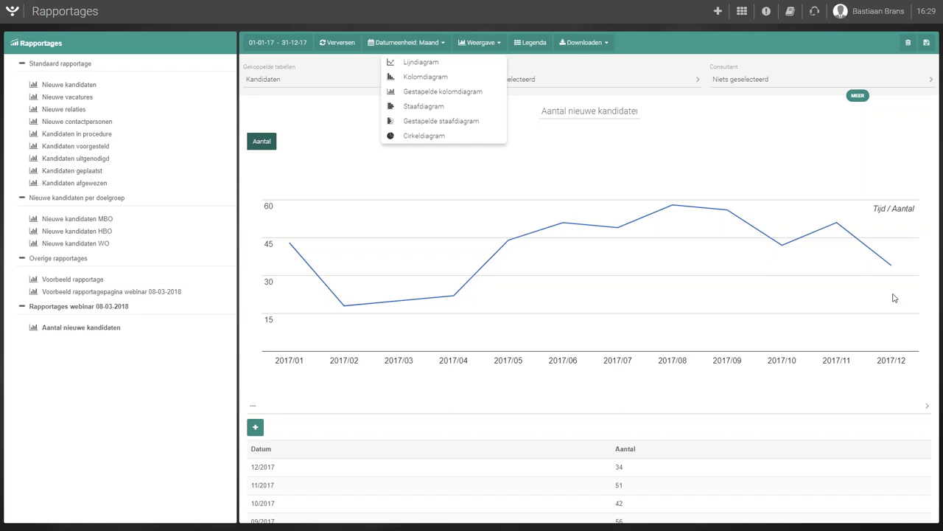
pyautogui.click(456, 78)
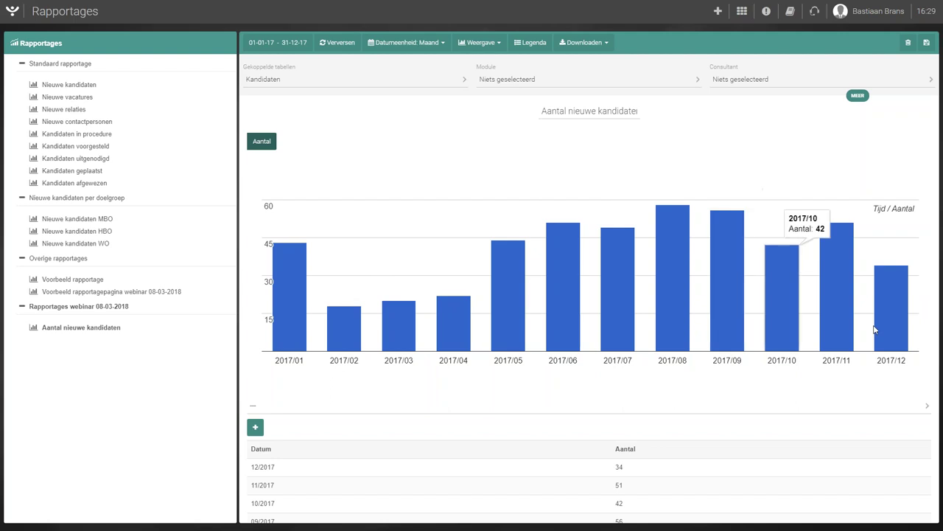
pyautogui.click(480, 42)
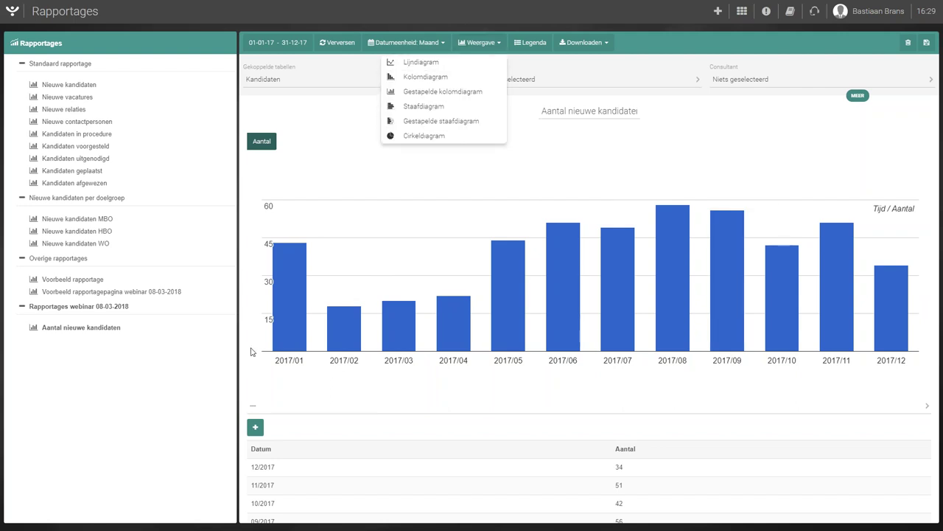
pyautogui.click(462, 94)
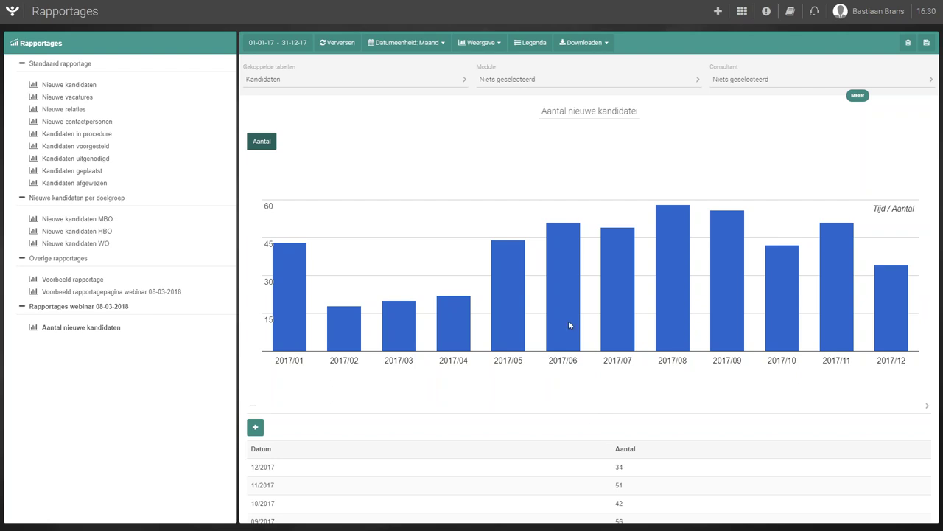
# Display the report chart as a Staafdiagram and change it to a Gestapelde staafdiagram.
pyautogui.click(479, 42)
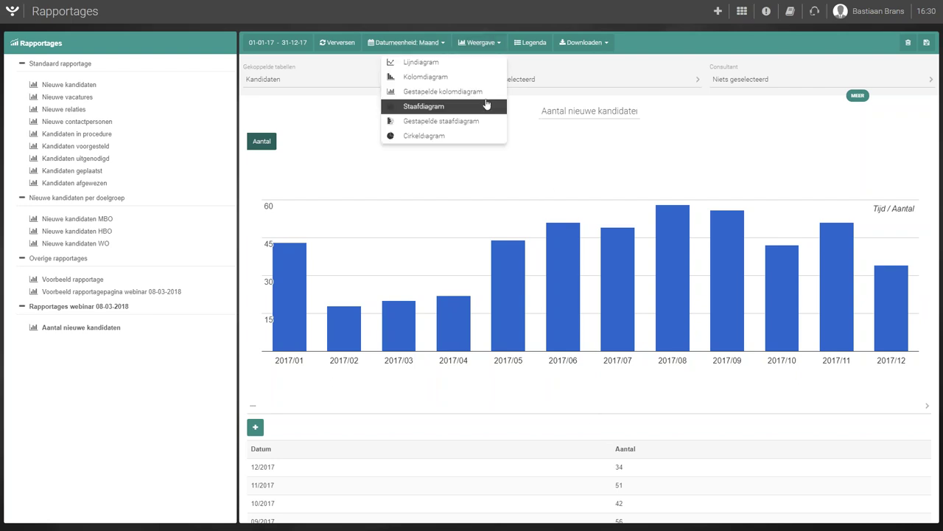
pyautogui.click(420, 109)
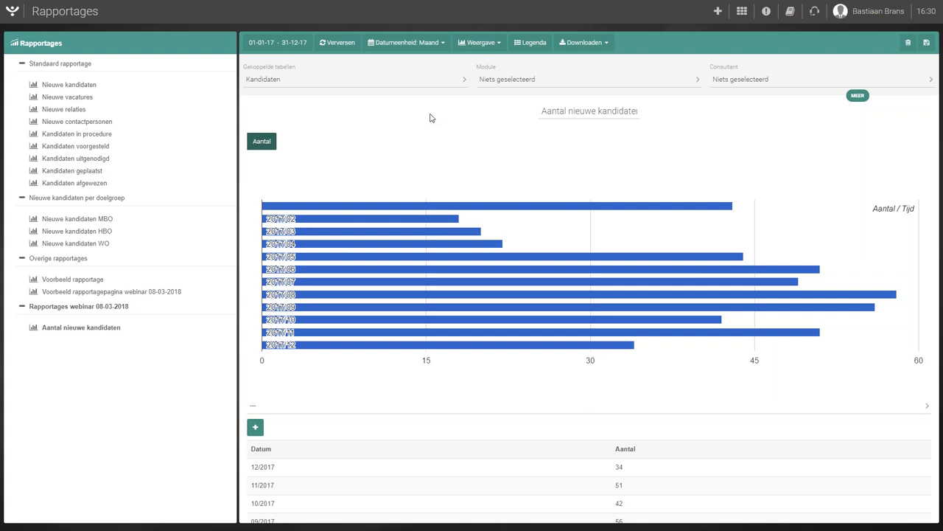
pyautogui.click(479, 43)
pyautogui.click(487, 121)
# Display the report chart as a Cirkeldiagram and return it to a Kolomdiagram.
pyautogui.click(479, 43)
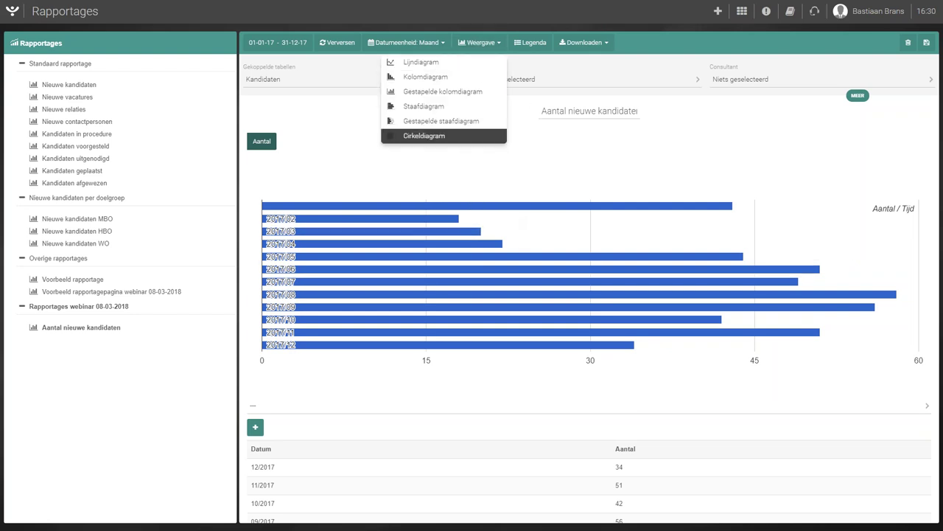
pyautogui.click(424, 135)
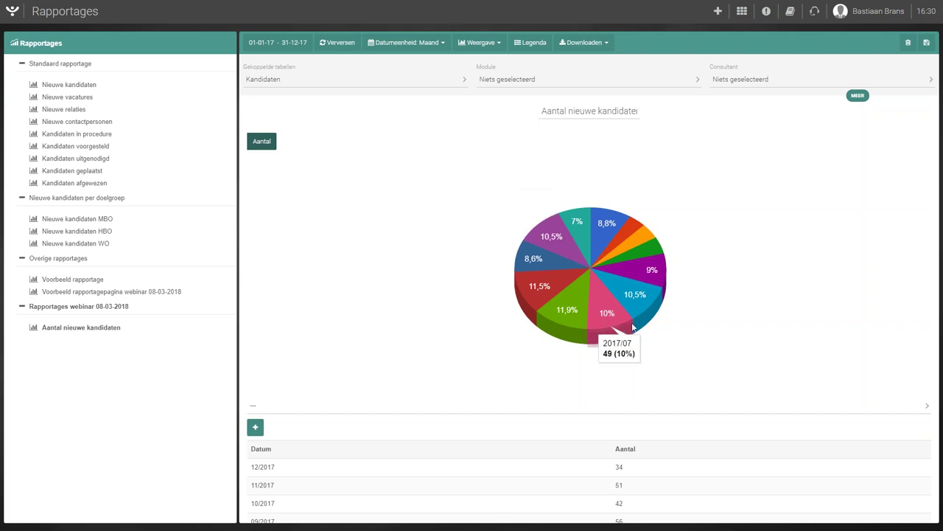
pyautogui.moveTo(649, 314)
pyautogui.click(481, 43)
pyautogui.click(487, 76)
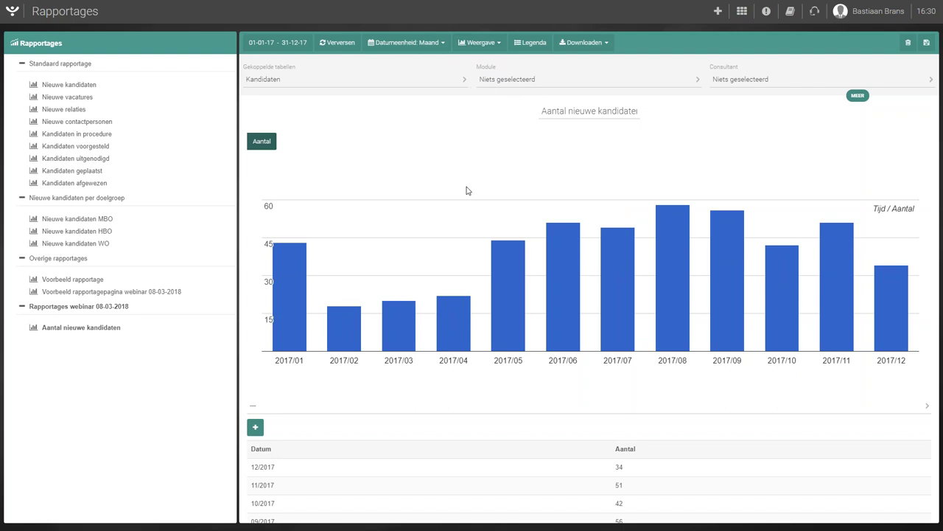
# Show and hide the legend of the new-candidates chart twice, leaving it hidden.
pyautogui.click(537, 46)
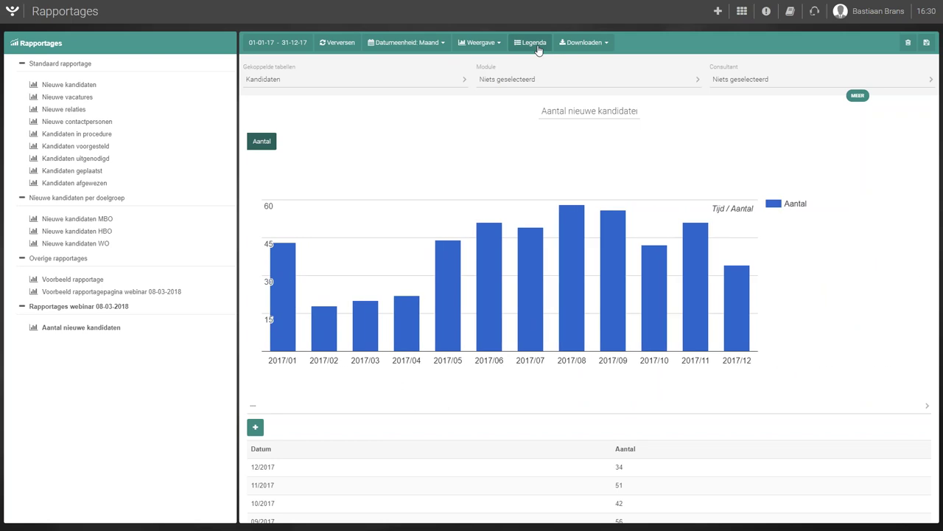
pyautogui.moveTo(491, 299)
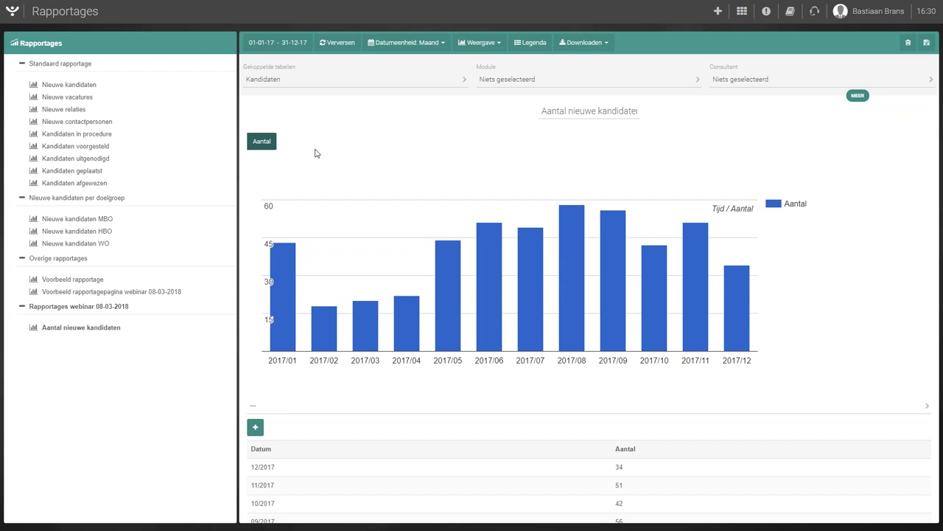
pyautogui.click(529, 42)
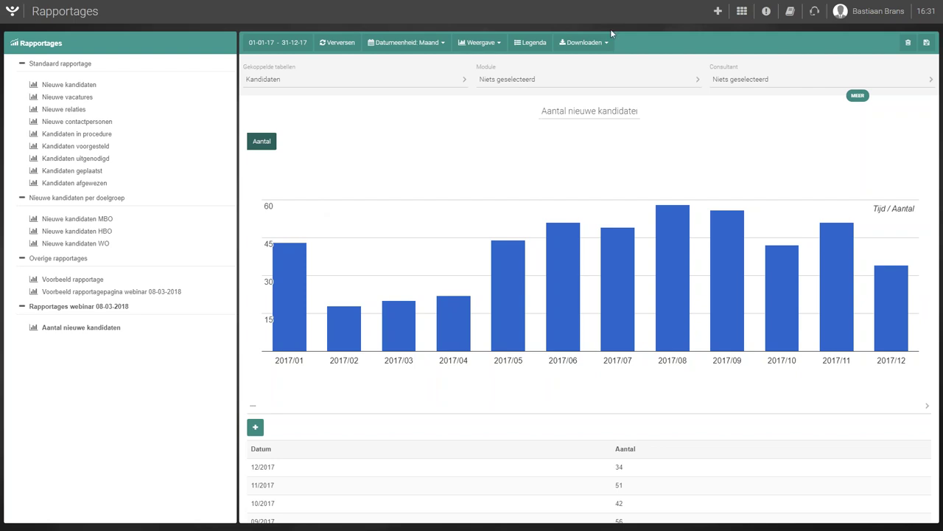
pyautogui.click(536, 45)
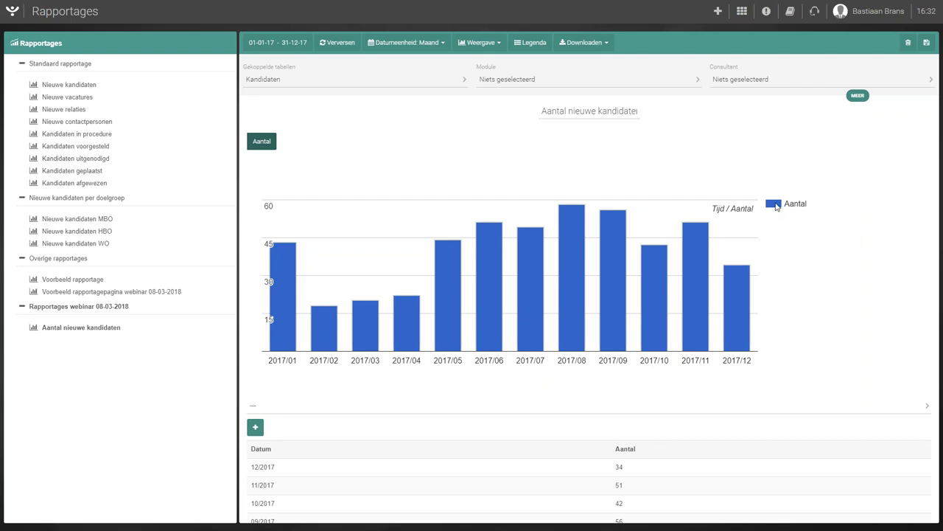
pyautogui.click(524, 42)
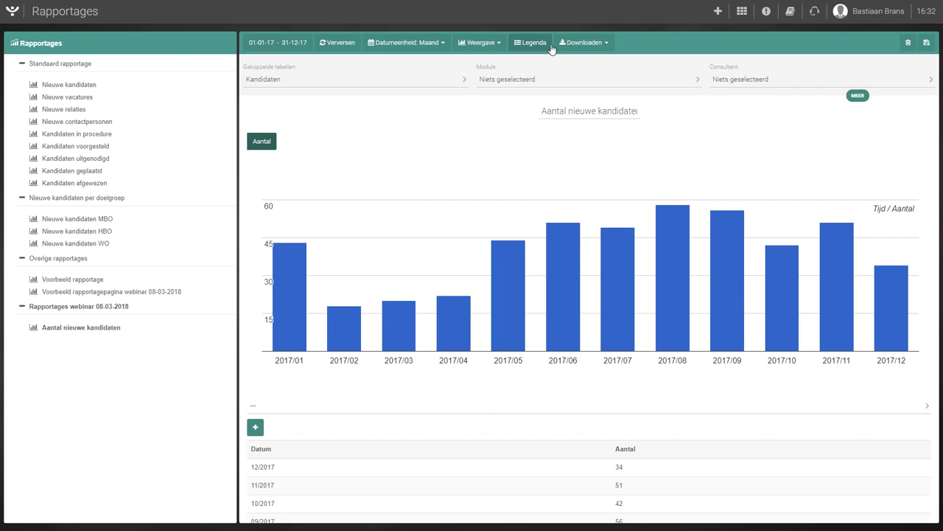
# Switch to the PowerPoint slide show and advance to the Nieuwe items bullet on the Voorbeelden slide.
pyautogui.hotkey('alt', 'Tab')
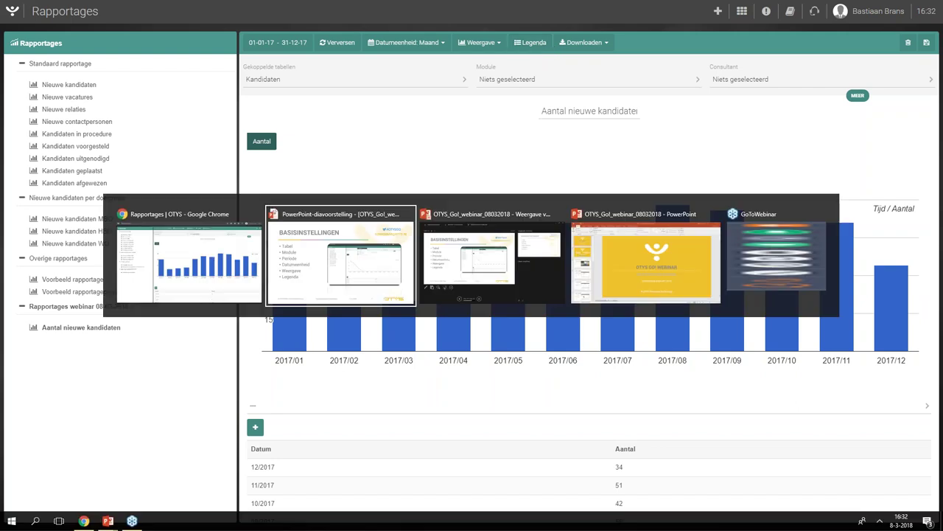
pyautogui.press('Right')
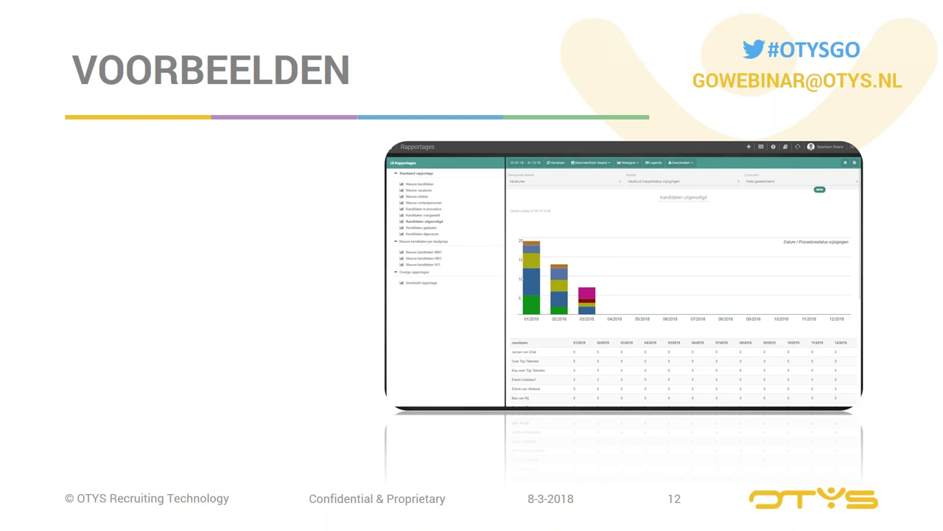
pyautogui.press('Right')
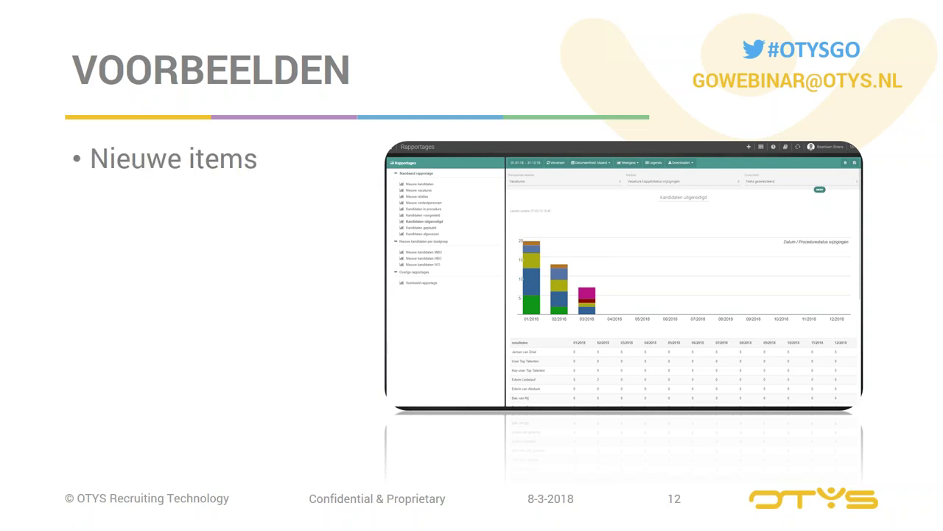
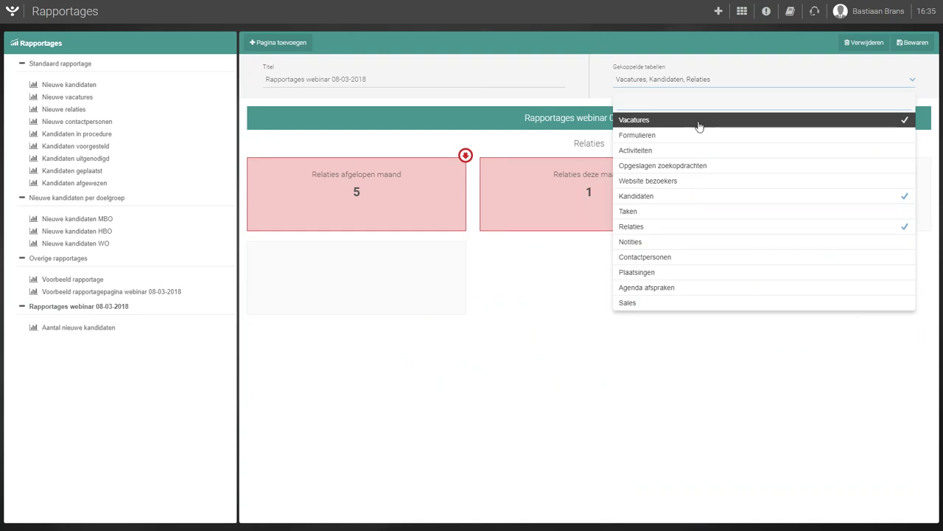
# Add Agenda afspraken, Notities and Opgeslagen zoekopdrachten to the linked tables of the Rapportages webinar 08-03-2018 group.
pyautogui.click(661, 289)
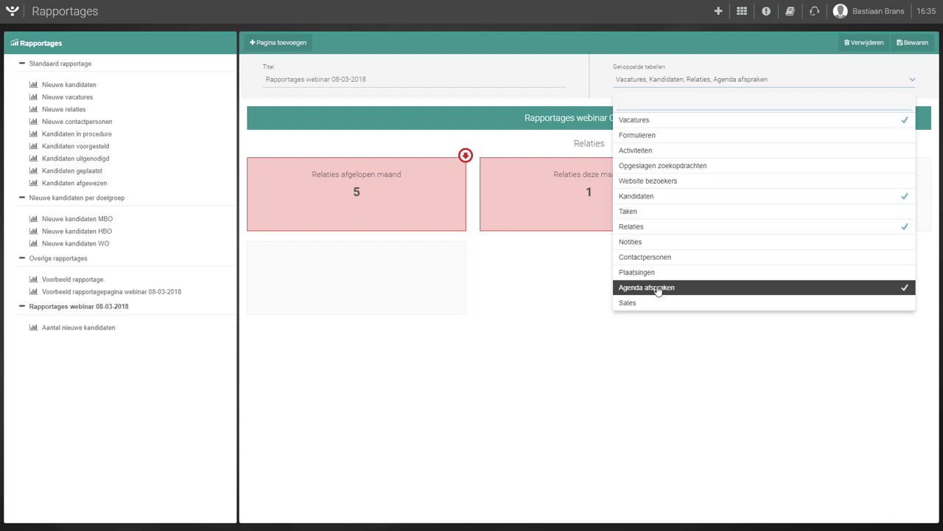
pyautogui.click(665, 243)
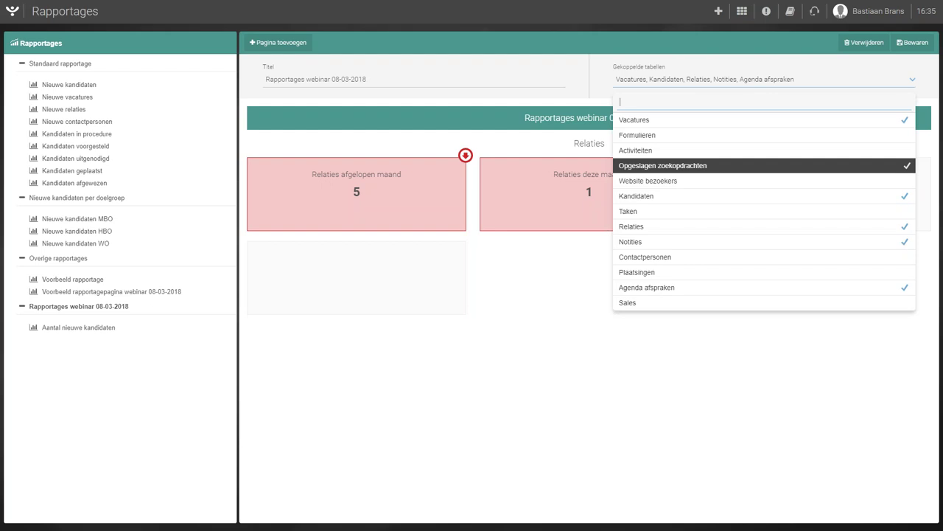
pyautogui.click(663, 165)
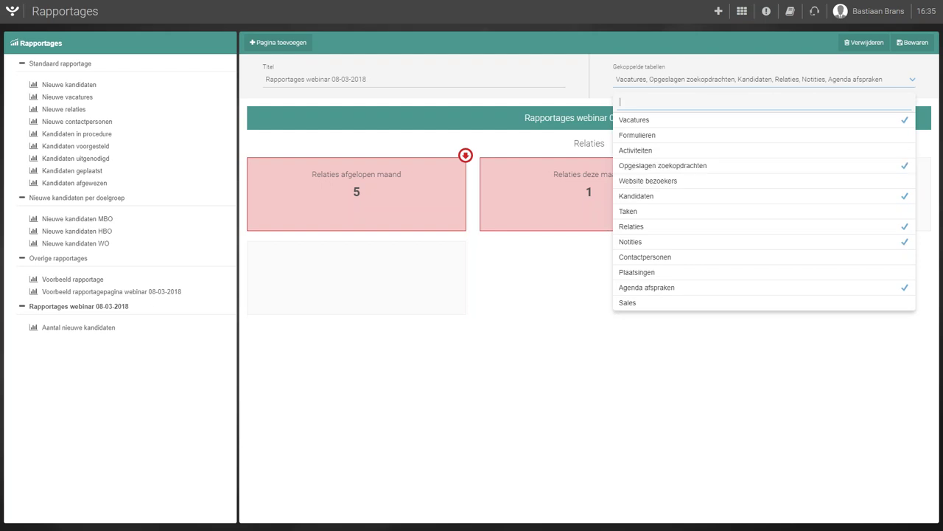
# Add Website bezoekers to the linked tables of the webinar report group and review the Aantal nieuwe kandidaten report.
pyautogui.click(671, 183)
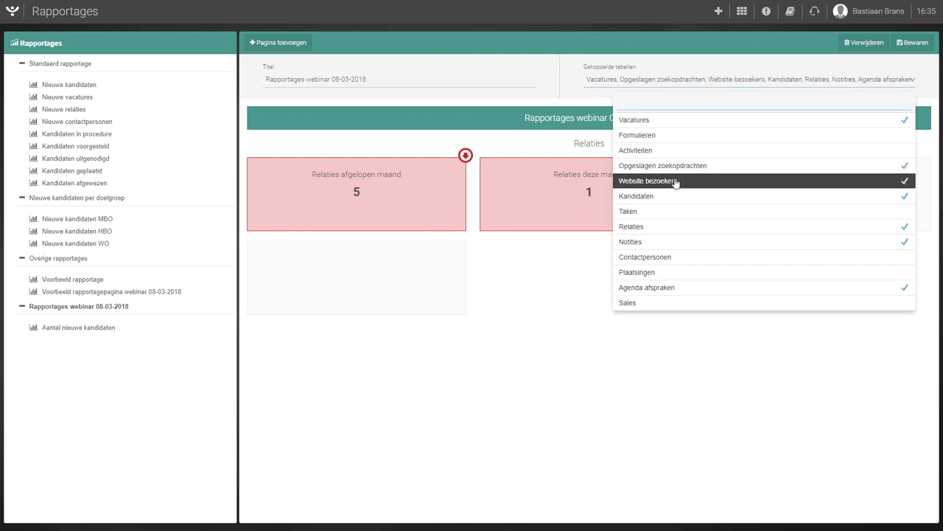
pyautogui.click(550, 73)
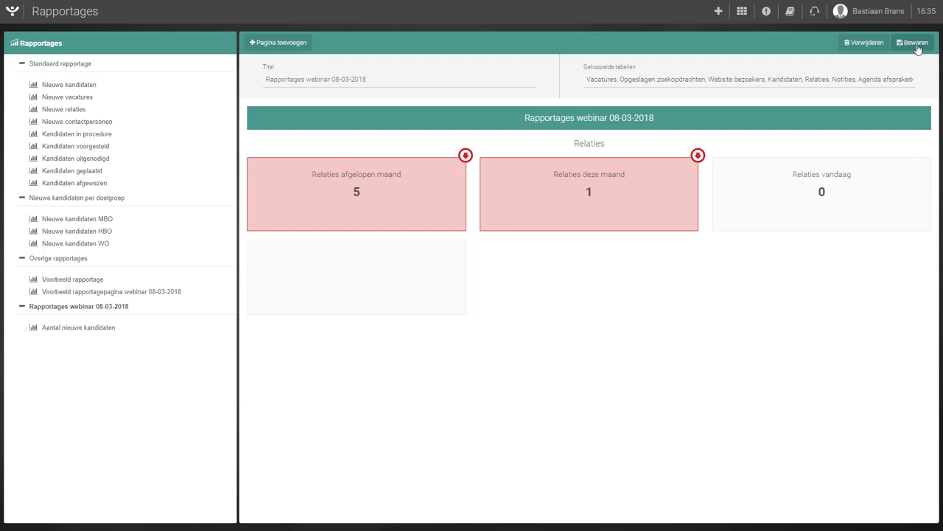
pyautogui.click(94, 329)
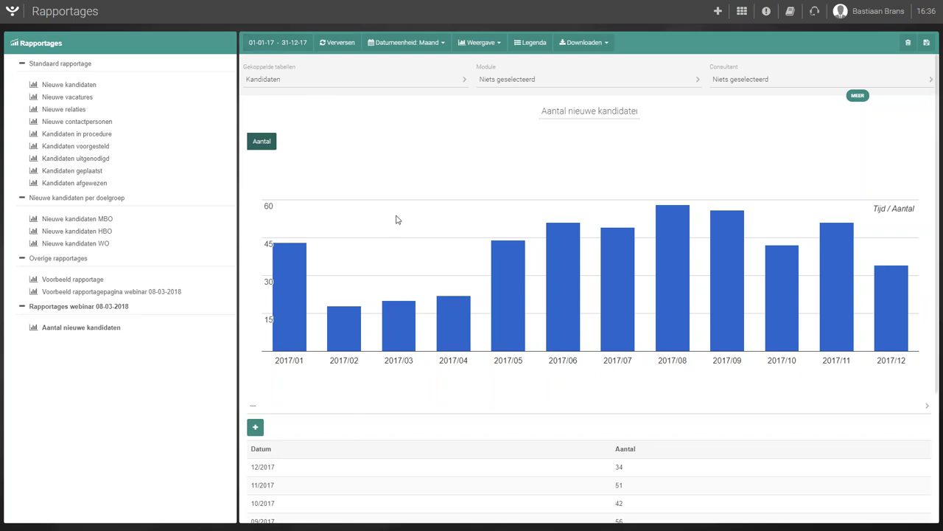
pyautogui.moveTo(308, 238)
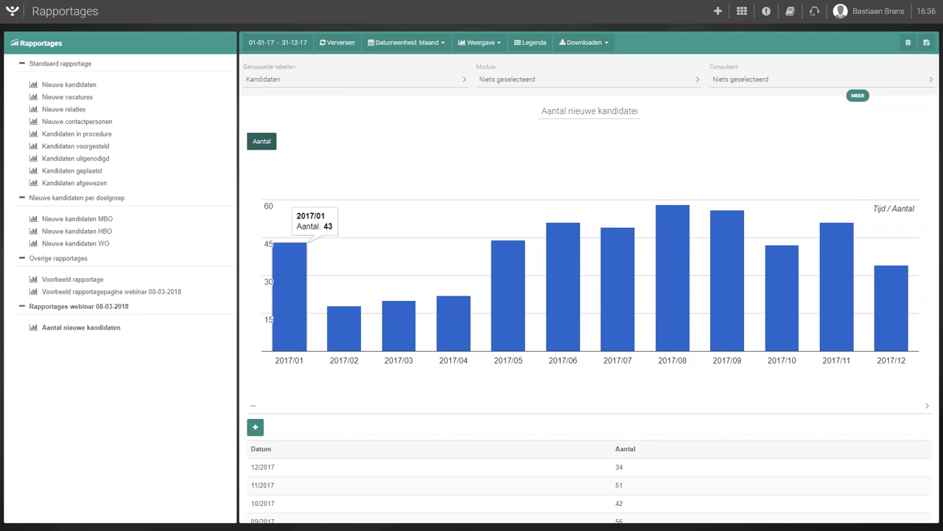
# Add a report page named "Nieuwe kandidaten MBO niveau" to the Rapportages webinar 08-03-2018 group.
pyautogui.click(61, 306)
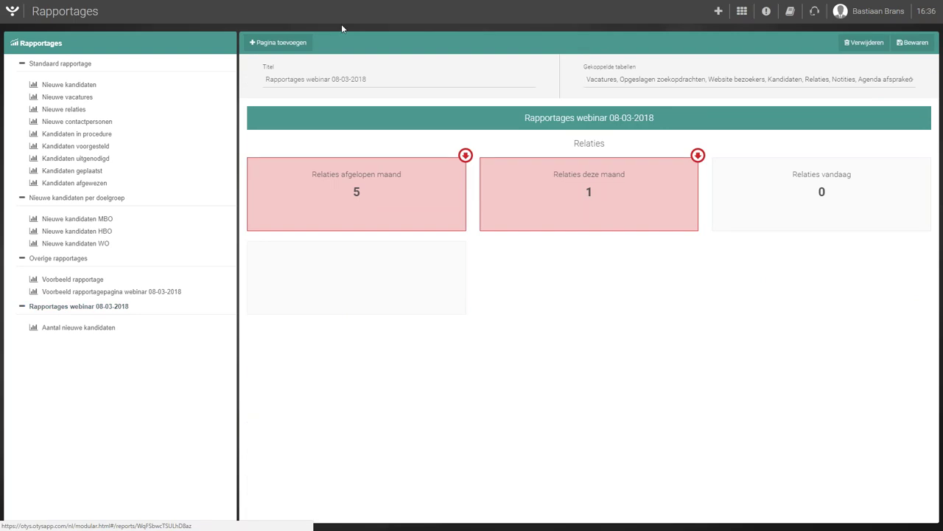
pyautogui.click(278, 43)
pyautogui.write('N')
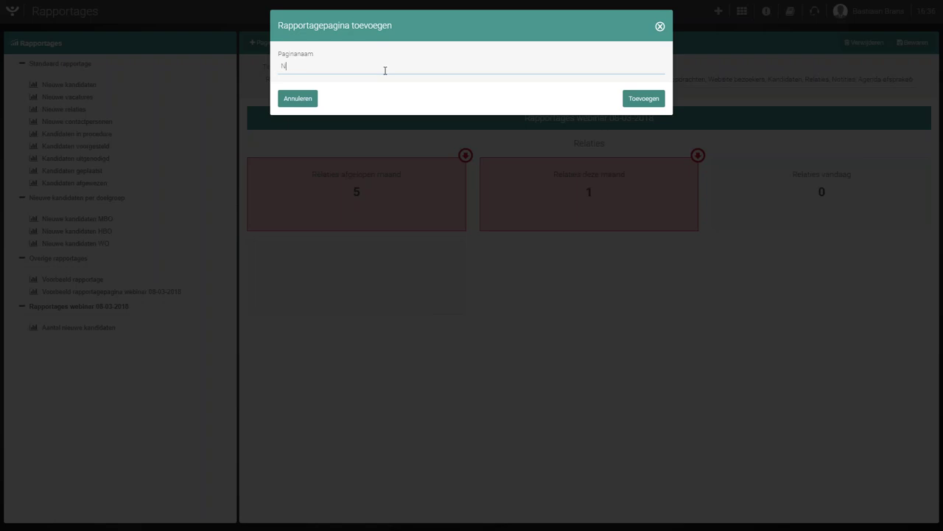
pyautogui.write('ieuwe kandidaten MBO niveau')
pyautogui.click(635, 99)
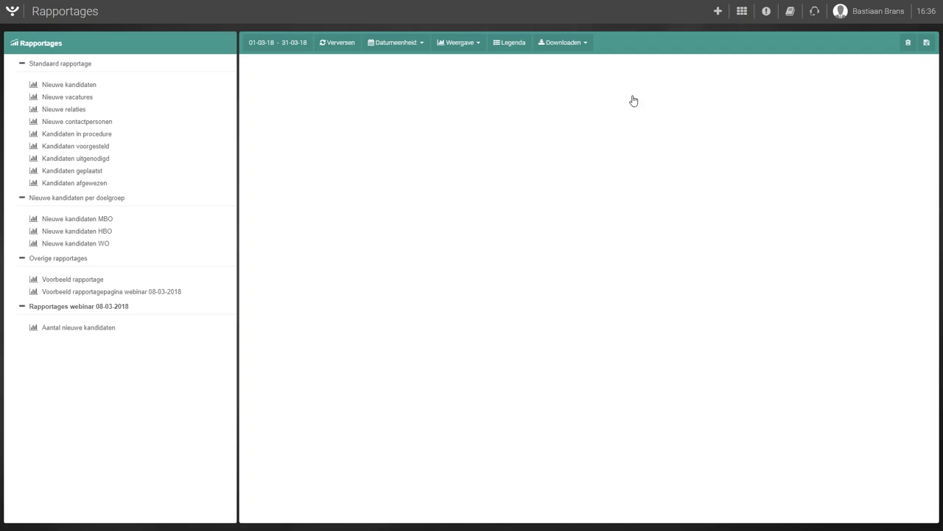
# Link the MBO niveau report to the Kandidaten table and set its period to the current year.
pyautogui.click(301, 80)
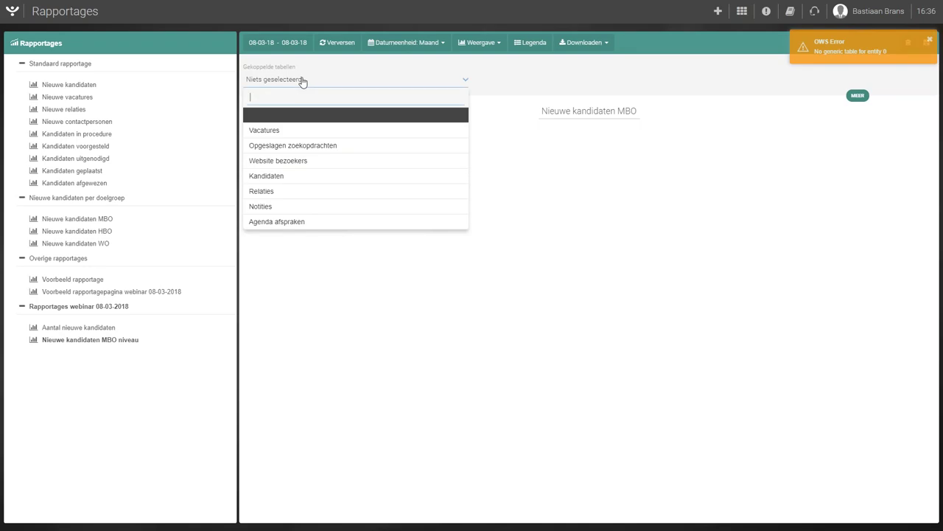
pyautogui.click(296, 177)
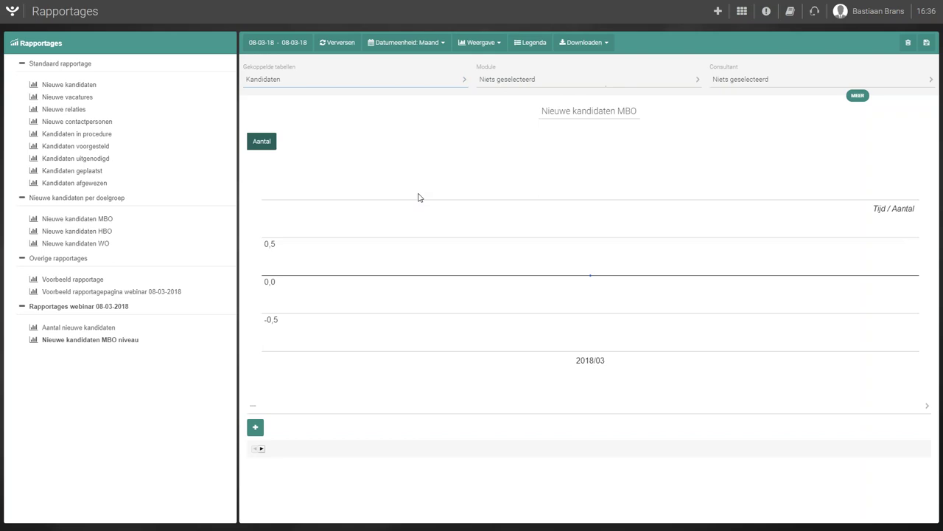
pyautogui.click(278, 43)
pyautogui.click(280, 82)
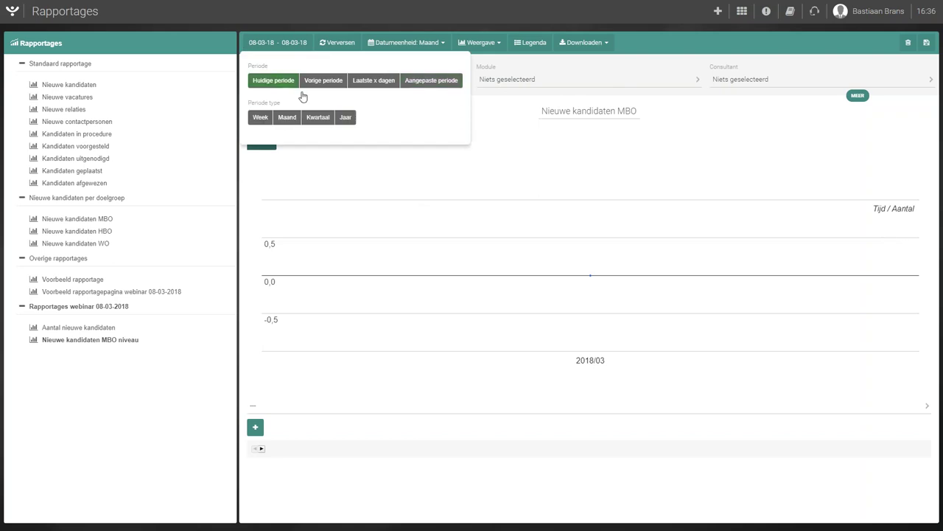
pyautogui.click(350, 121)
# Keep Maand as the date unit of the MBO niveau report and display its chart as a Kolomdiagram.
pyautogui.click(407, 43)
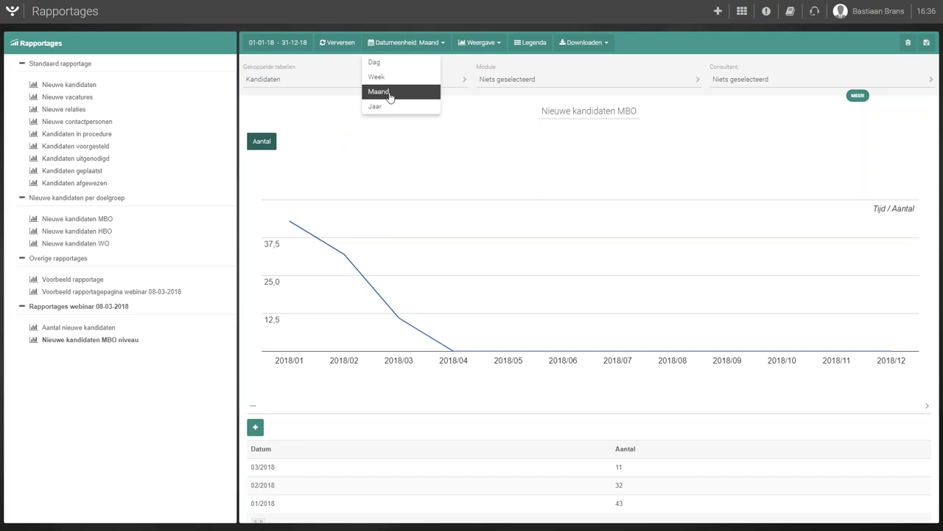
pyautogui.click(437, 44)
pyautogui.click(483, 43)
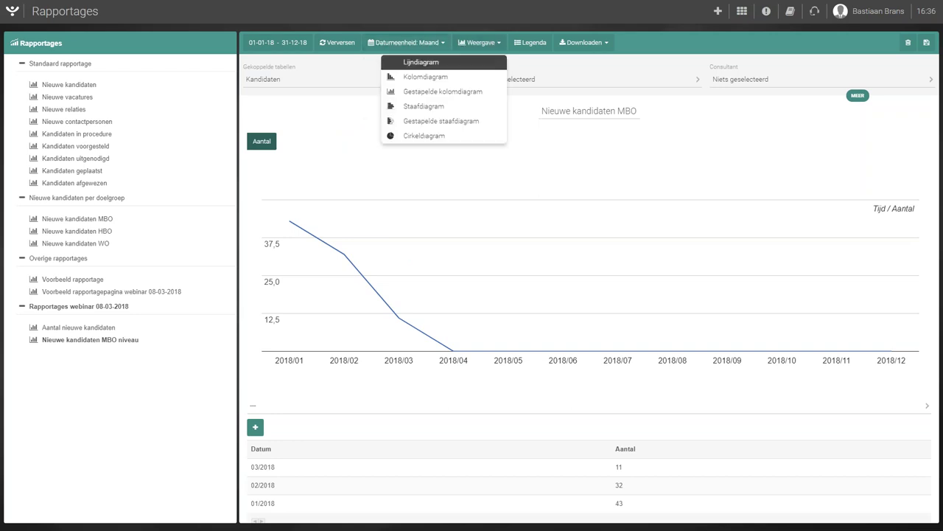
pyautogui.click(487, 86)
pyautogui.moveTo(301, 278)
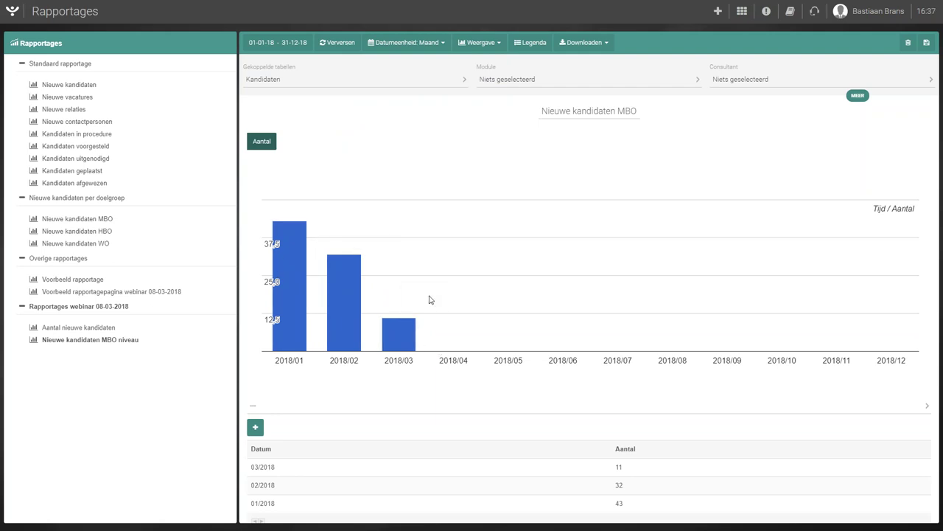
# Filter the report on Opleidingniveau MBO among the additional criteria and refresh the chart.
pyautogui.click(858, 98)
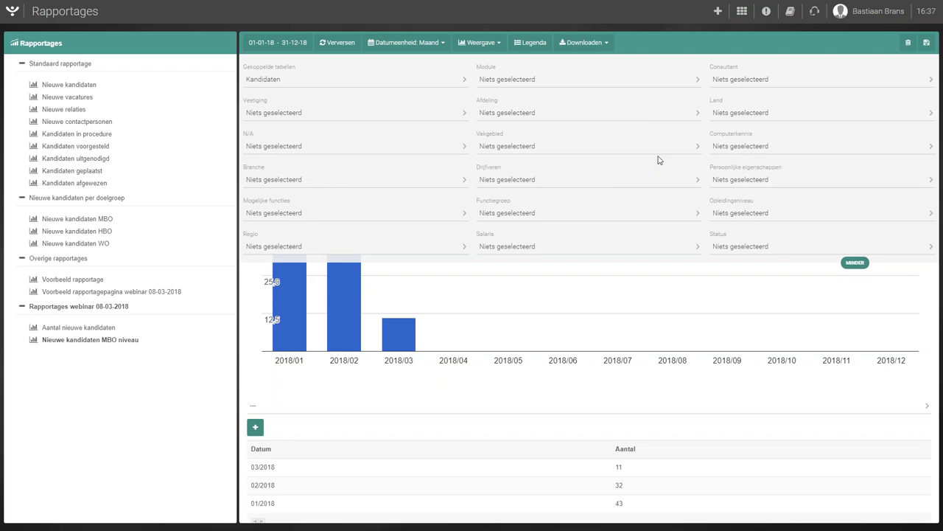
pyautogui.click(752, 215)
pyautogui.click(754, 295)
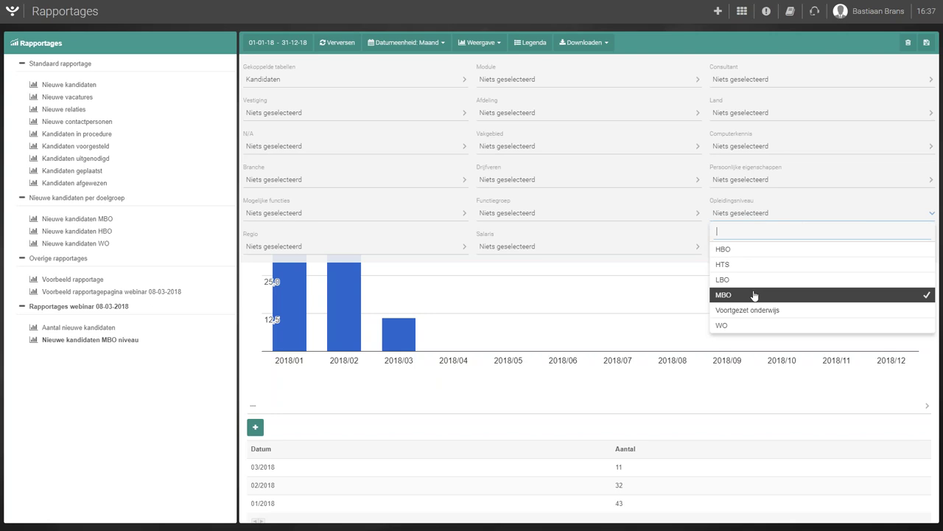
pyautogui.click(762, 215)
pyautogui.click(853, 263)
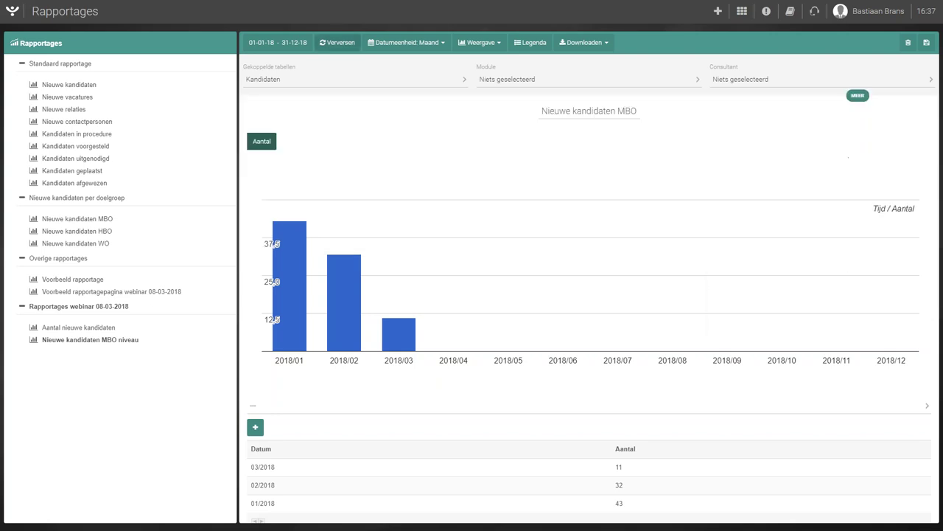
pyautogui.click(344, 46)
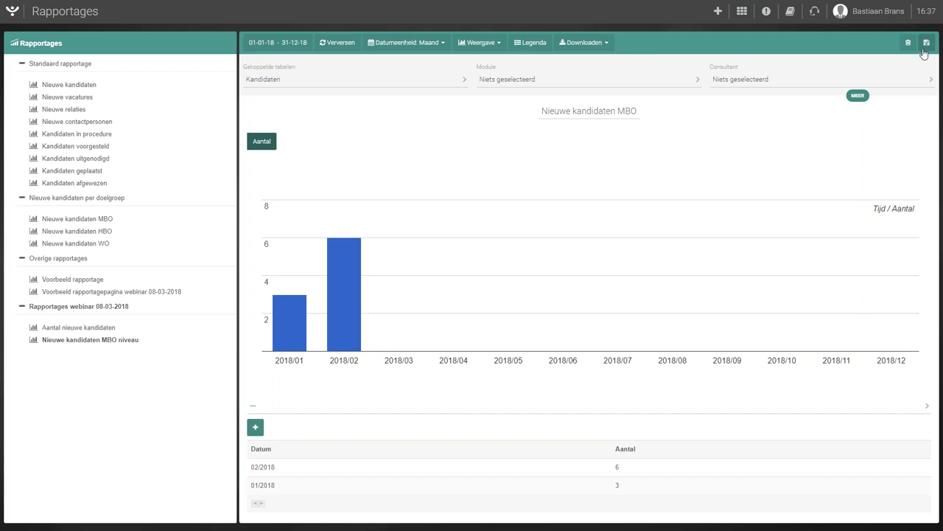
pyautogui.moveTo(278, 317)
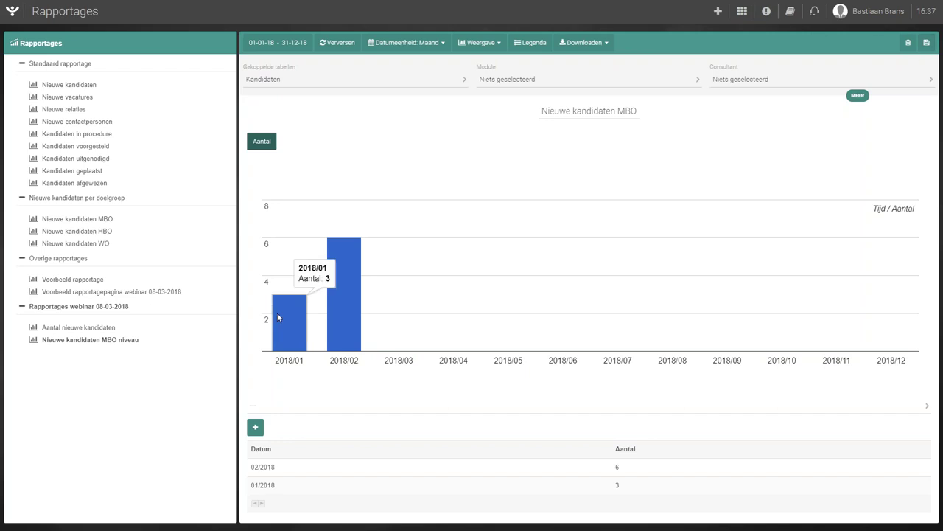
pyautogui.moveTo(356, 303)
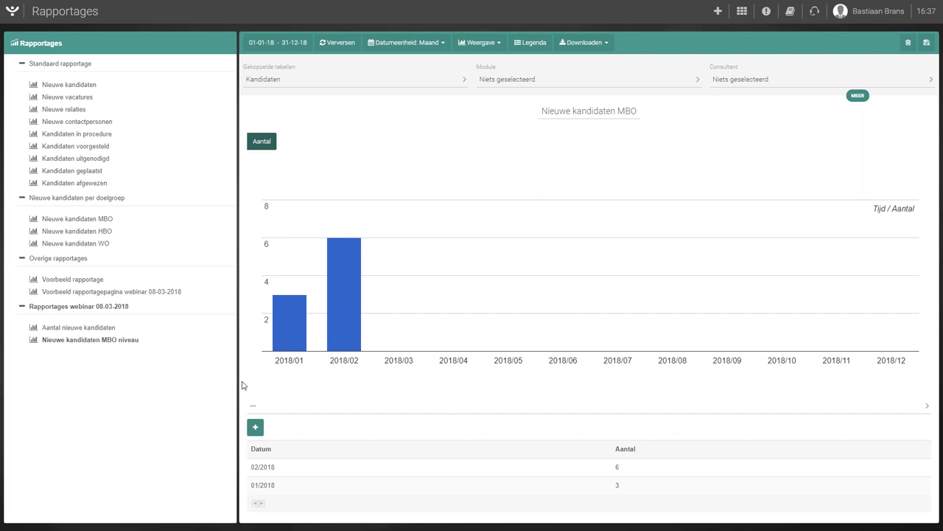
# Add a report page named "Nieuwe kandidaten aangemaakt per consultant" to the Rapportages webinar 08-03-2018 group.
pyautogui.click(67, 309)
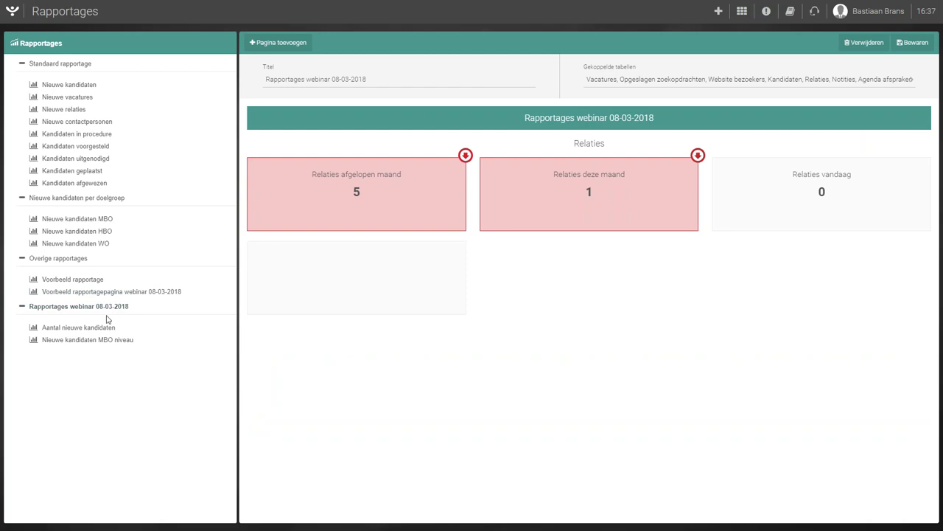
pyautogui.click(279, 49)
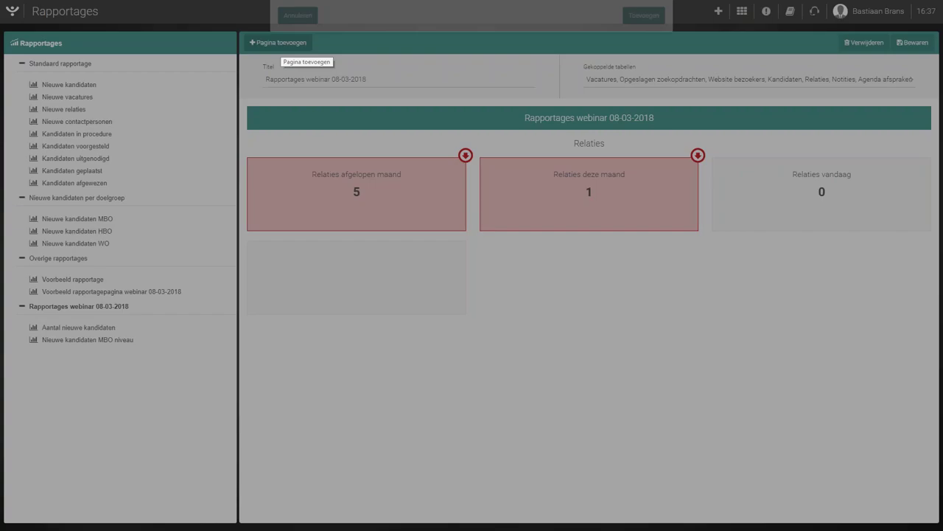
pyautogui.write('N')
pyautogui.press('BackSpace')
pyautogui.write('Nieuwe kandidat')
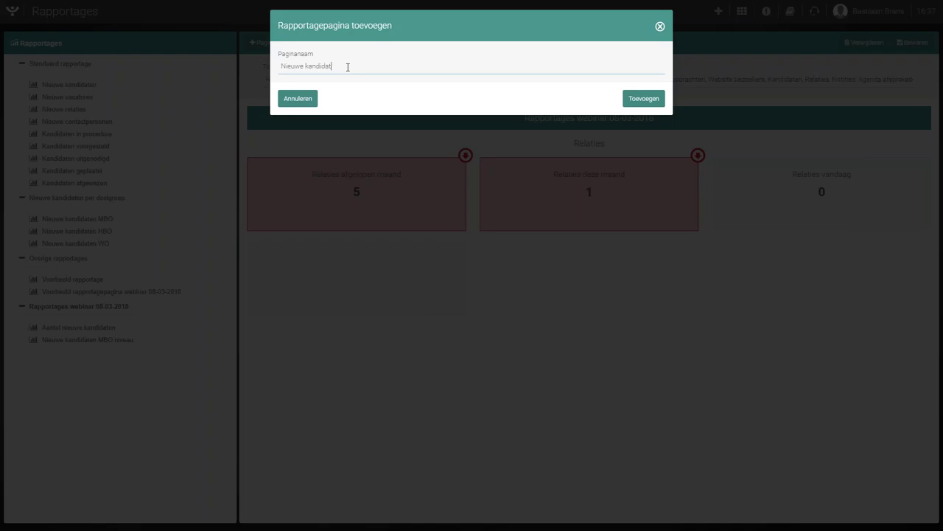
pyautogui.write('en per consultant')
pyautogui.write('aangema')
pyautogui.write('akt')
pyautogui.click(642, 101)
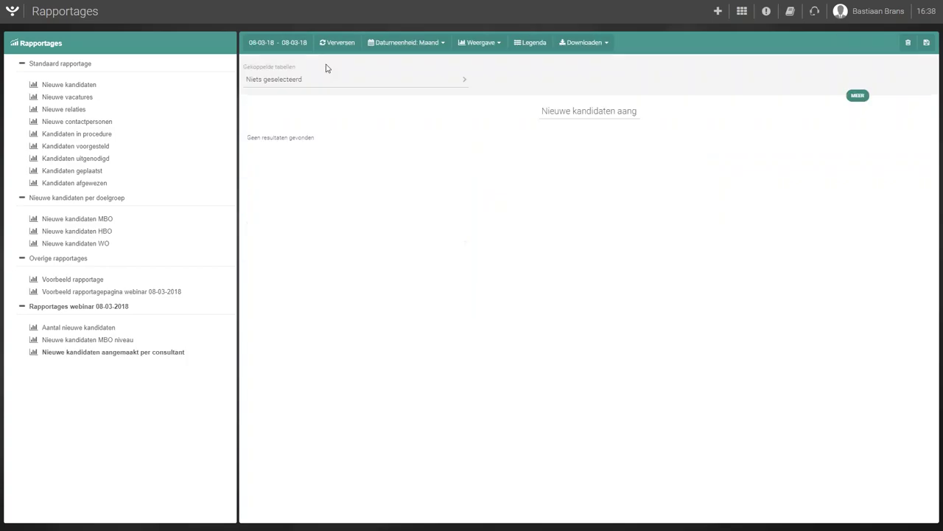
# Link the per-consultant report to the Kandidaten table and select the Handmatig aangemaakte kandidaten module.
pyautogui.click(312, 79)
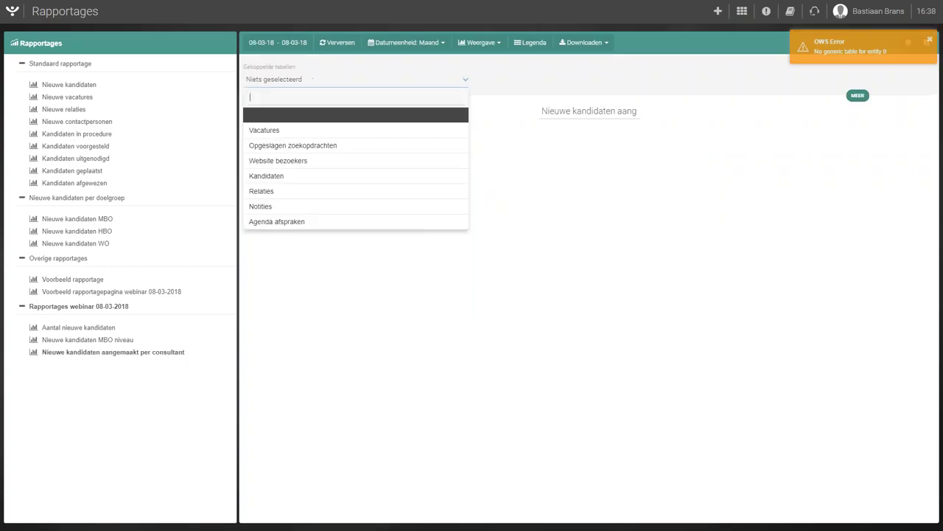
pyautogui.click(319, 176)
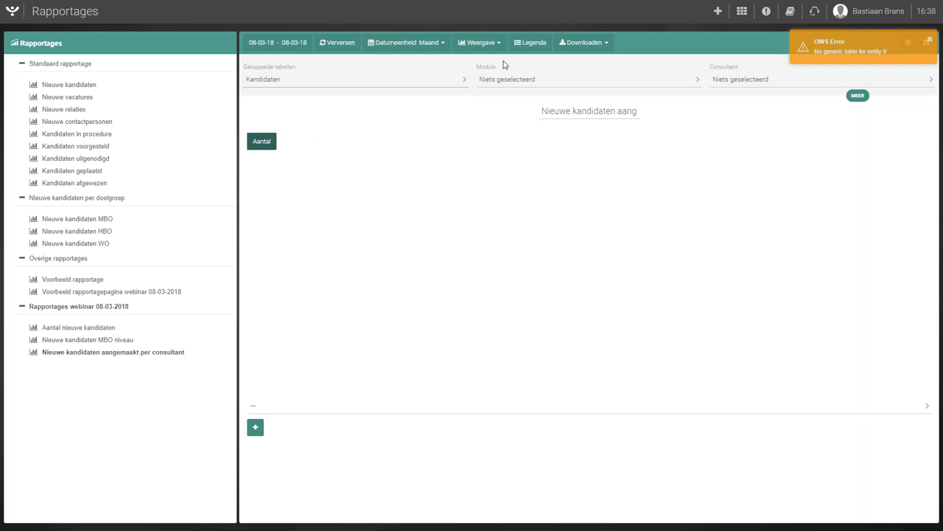
pyautogui.click(524, 81)
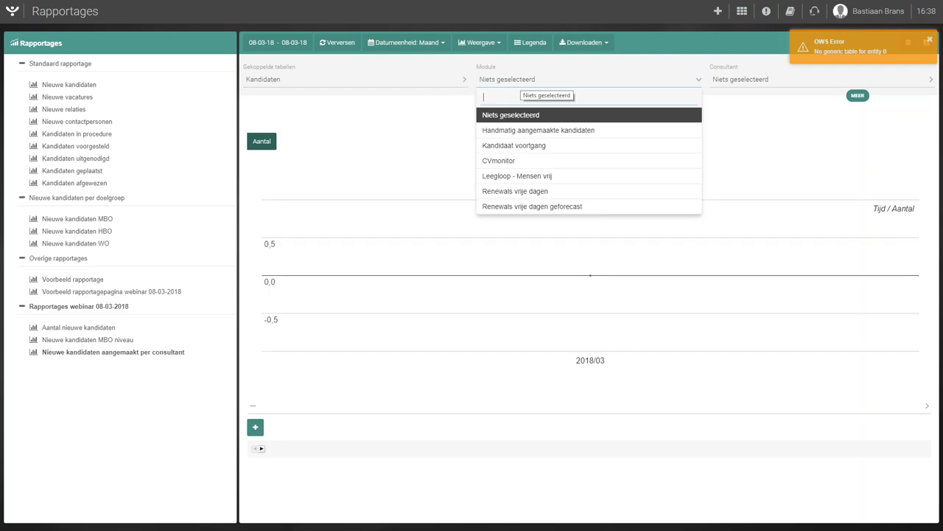
pyautogui.click(539, 131)
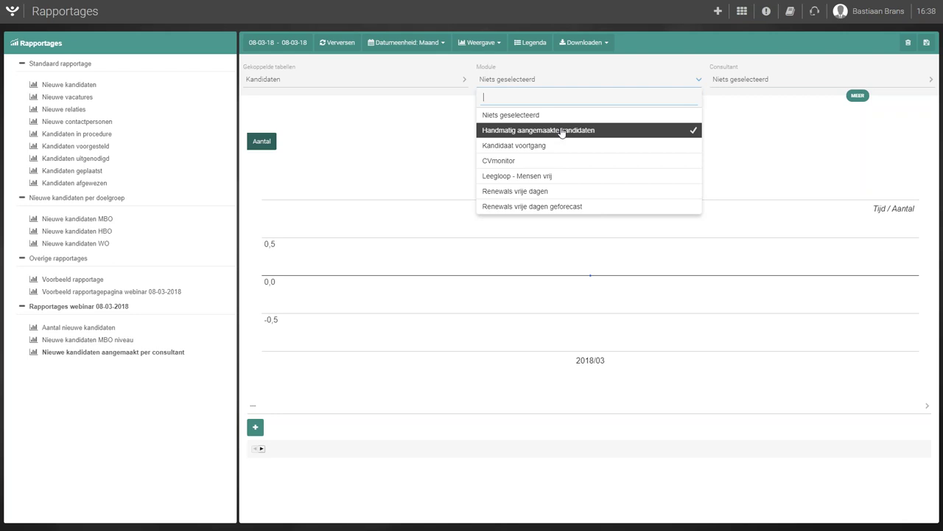
pyautogui.click(562, 131)
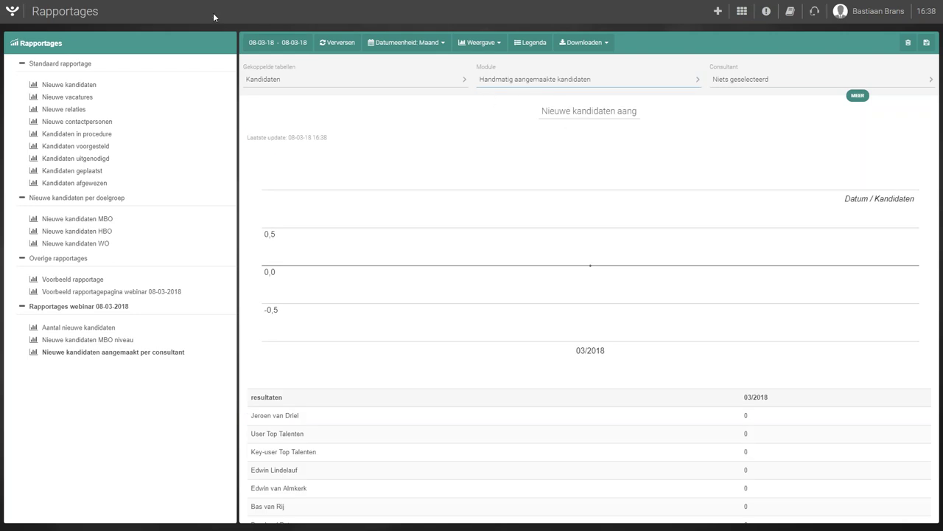
# Set the per-consultant report's period to the current year, keeping Maand as the date unit.
pyautogui.click(278, 46)
pyautogui.click(345, 117)
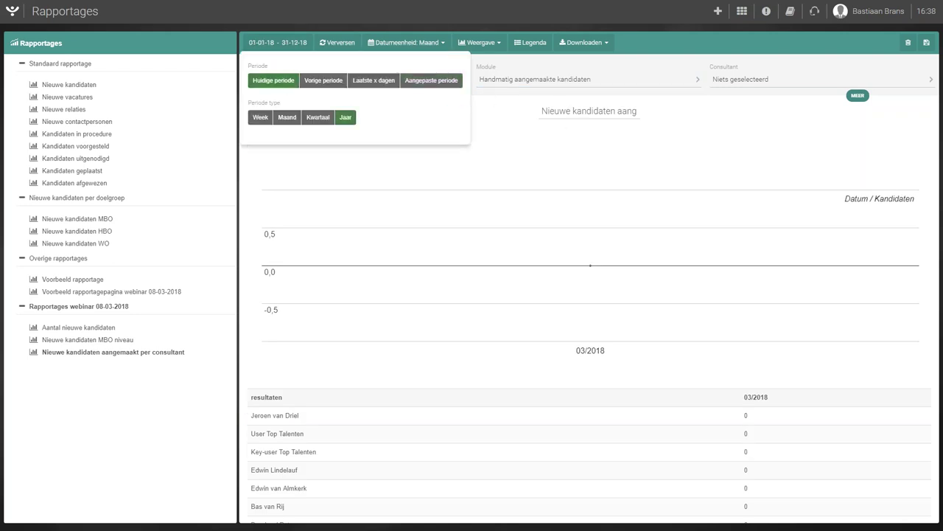
pyautogui.click(265, 43)
pyautogui.click(417, 48)
pyautogui.click(418, 48)
pyautogui.click(418, 49)
pyautogui.click(420, 48)
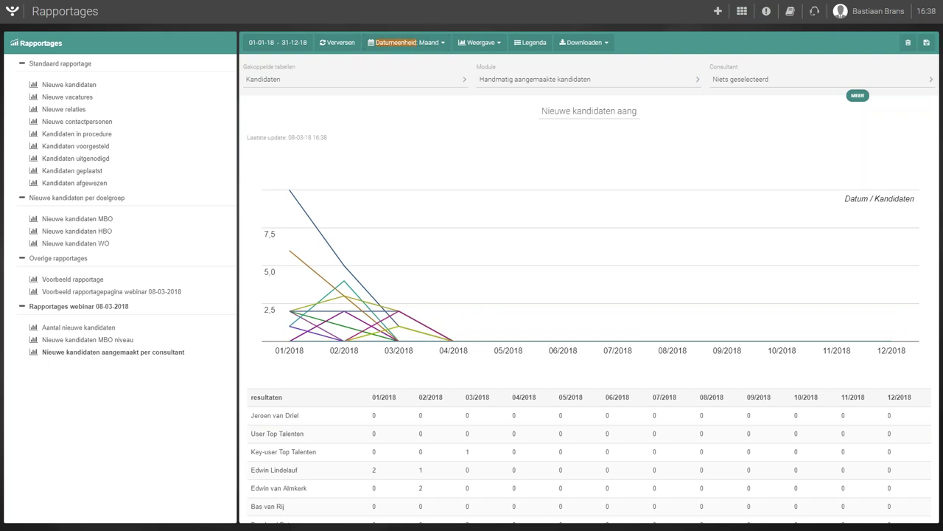
pyautogui.click(427, 70)
# Display the per-consultant chart as a Kolomdiagram and inspect the individual consultants' bars for January 2018.
pyautogui.click(487, 43)
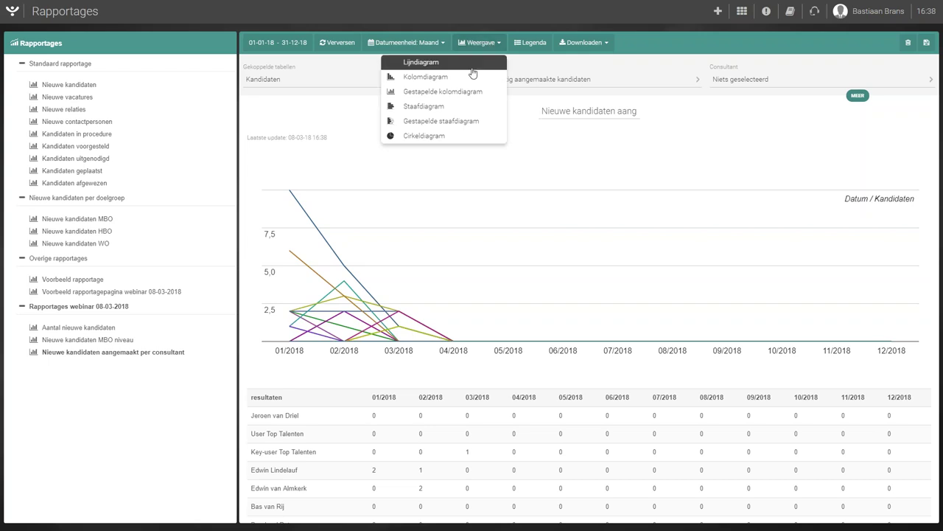
pyautogui.click(471, 77)
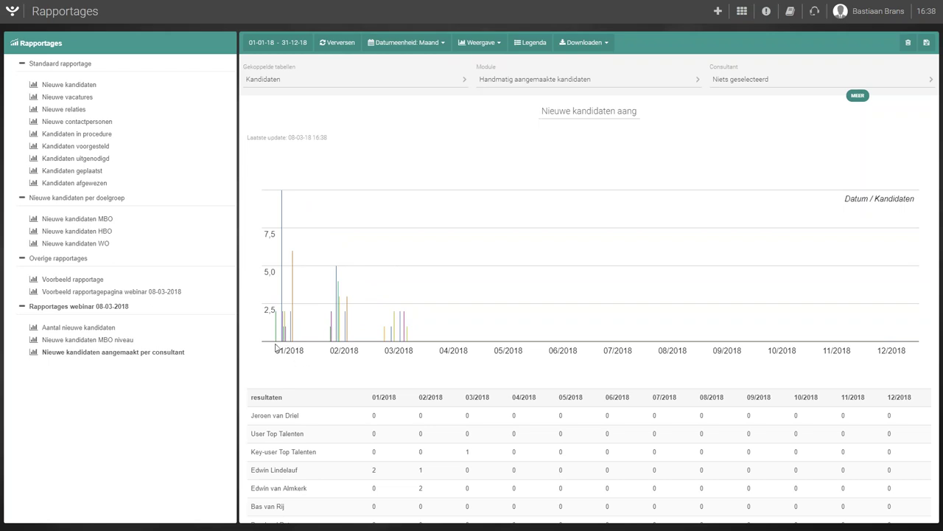
pyautogui.moveTo(277, 335)
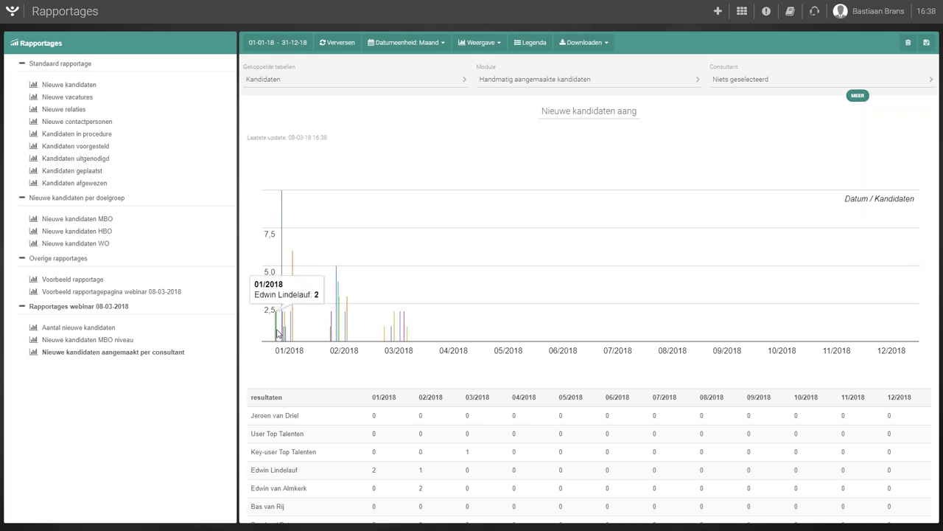
pyautogui.moveTo(283, 280)
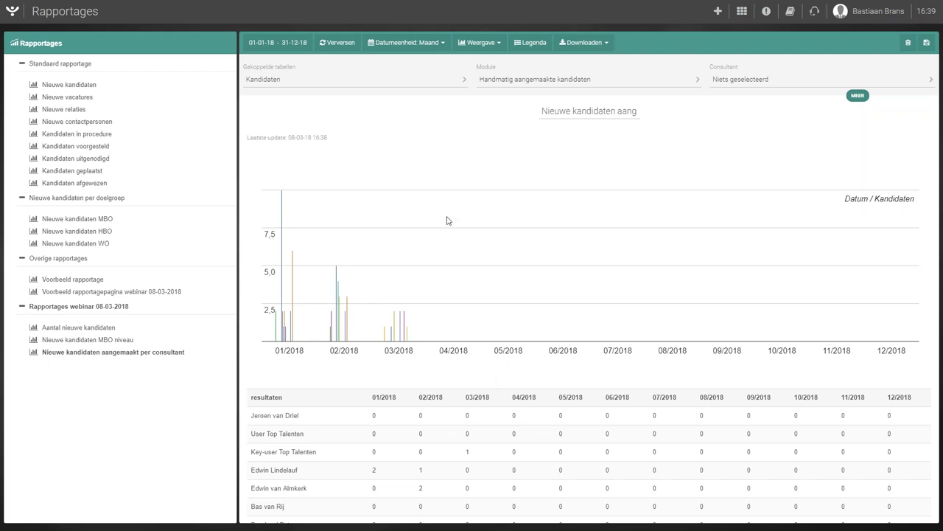
# Switch the per-consultant report's date unit to Jaar to view the yearly result, and set it back to Maand.
pyautogui.click(399, 44)
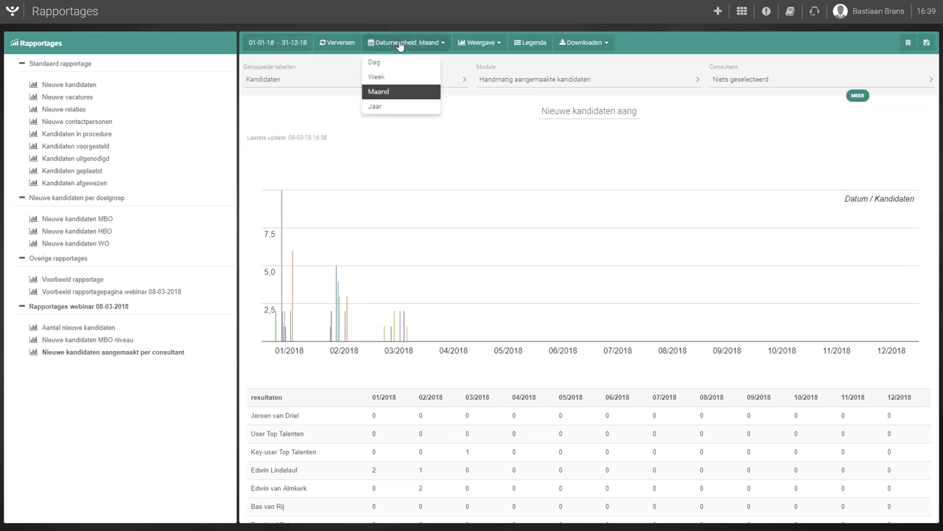
pyautogui.click(406, 109)
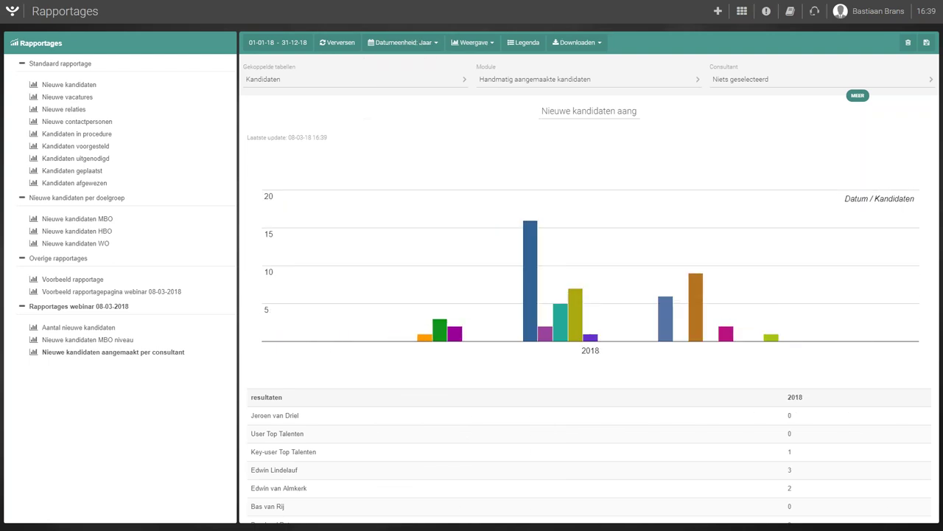
pyautogui.moveTo(529, 266)
pyautogui.click(425, 44)
pyautogui.click(412, 98)
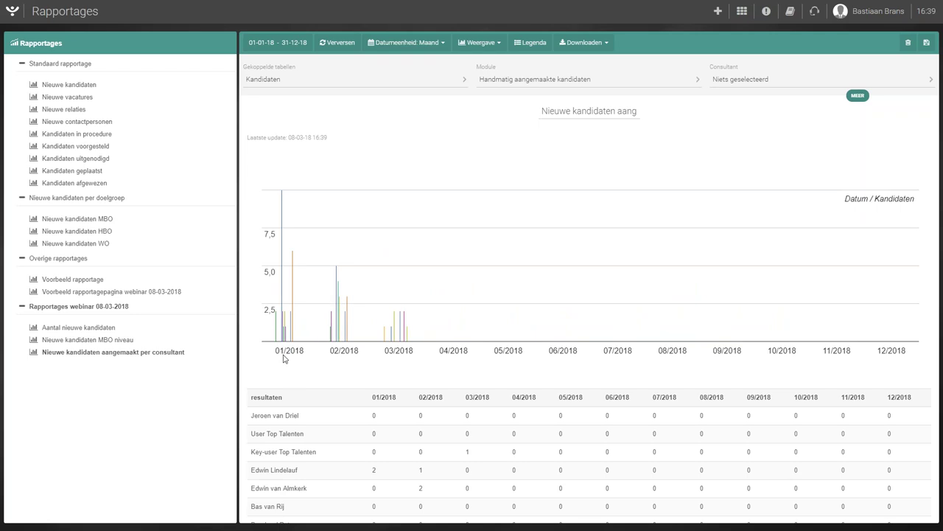
# Display the per-consultant chart as a Gestapelde kolomdiagram and show its legend, paging to the second legend page.
pyautogui.moveTo(283, 261)
pyautogui.click(488, 41)
pyautogui.click(442, 91)
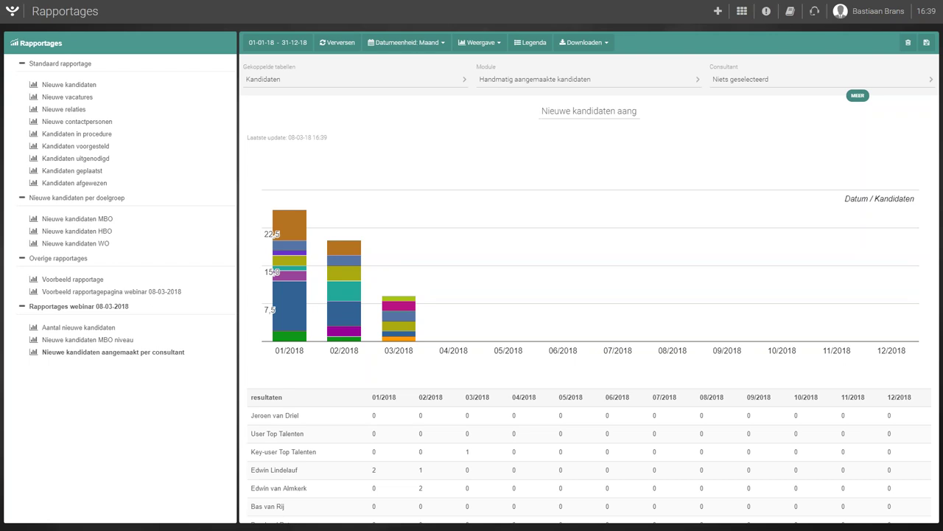
pyautogui.moveTo(355, 233)
pyautogui.moveTo(294, 222)
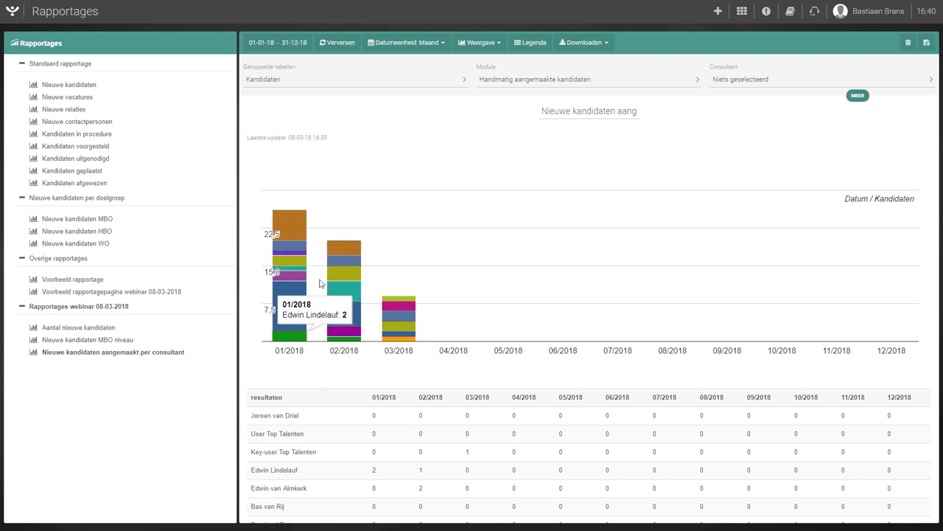
pyautogui.click(532, 44)
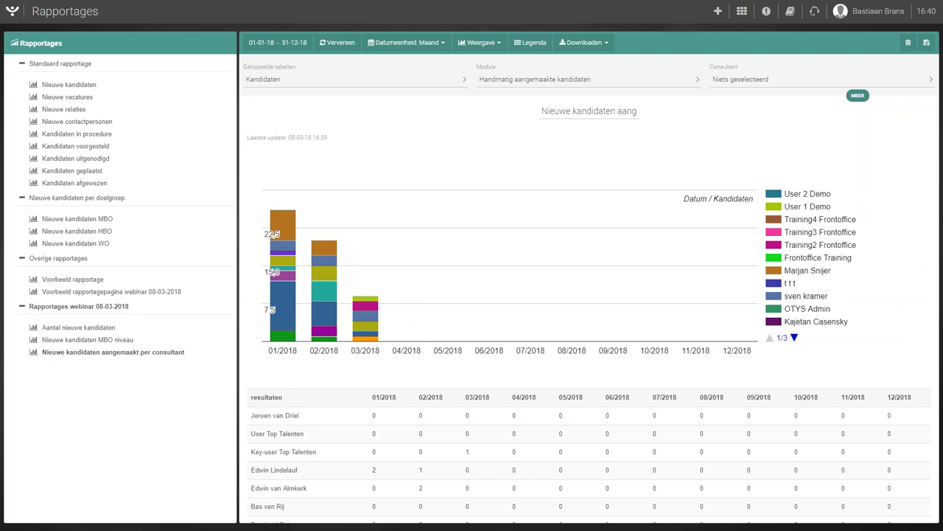
pyautogui.click(794, 338)
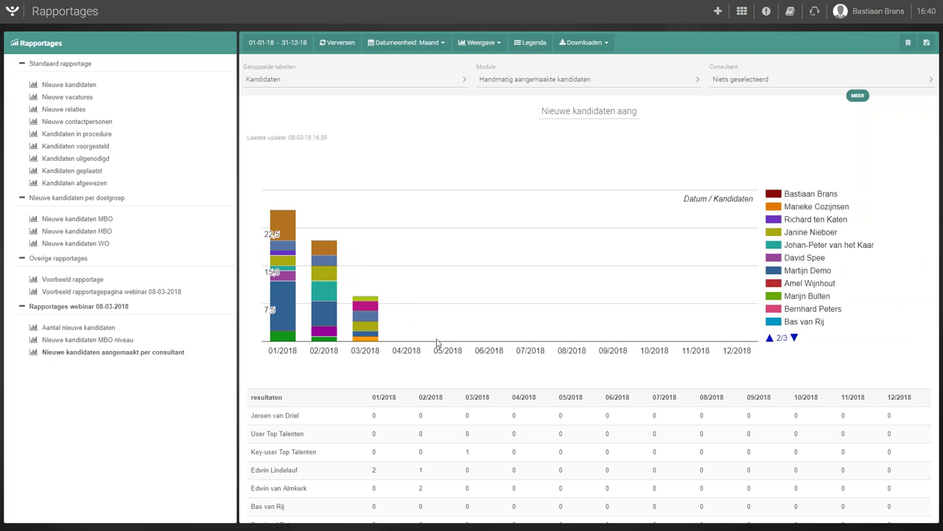
# Limit the per-consultant report to two specific consultants, refresh the results and save the page.
pyautogui.click(795, 79)
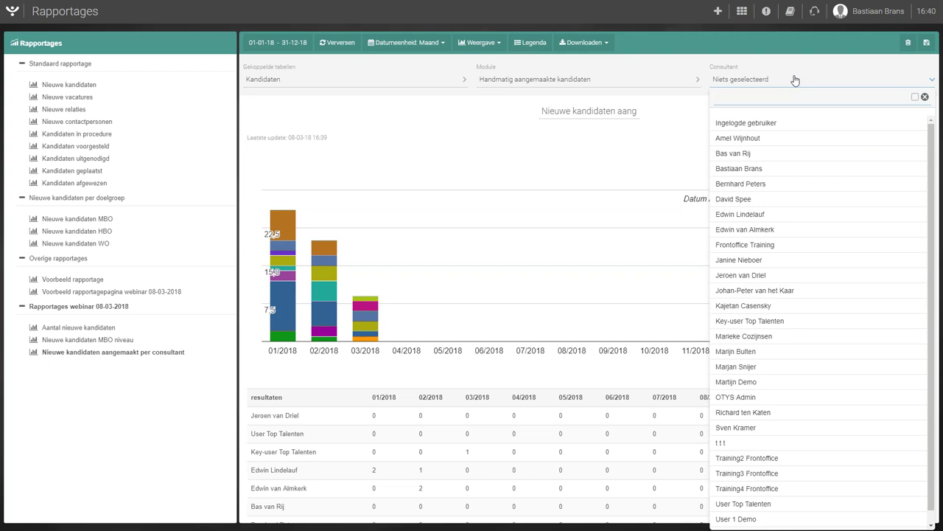
pyautogui.click(799, 215)
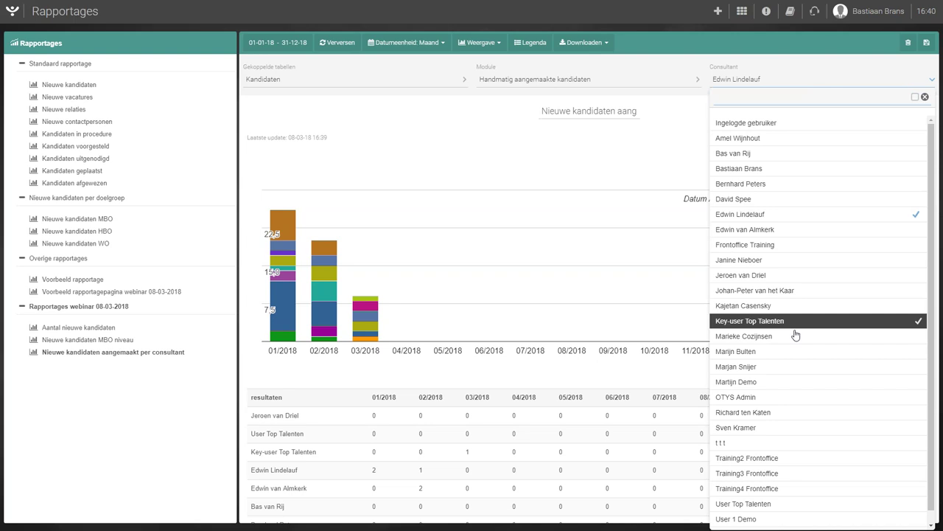
pyautogui.click(783, 383)
pyautogui.click(643, 176)
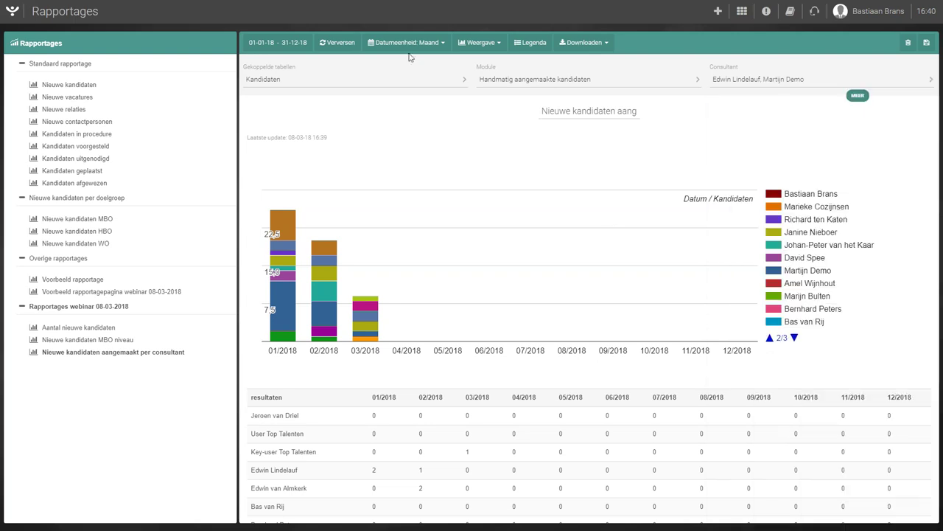
pyautogui.click(347, 45)
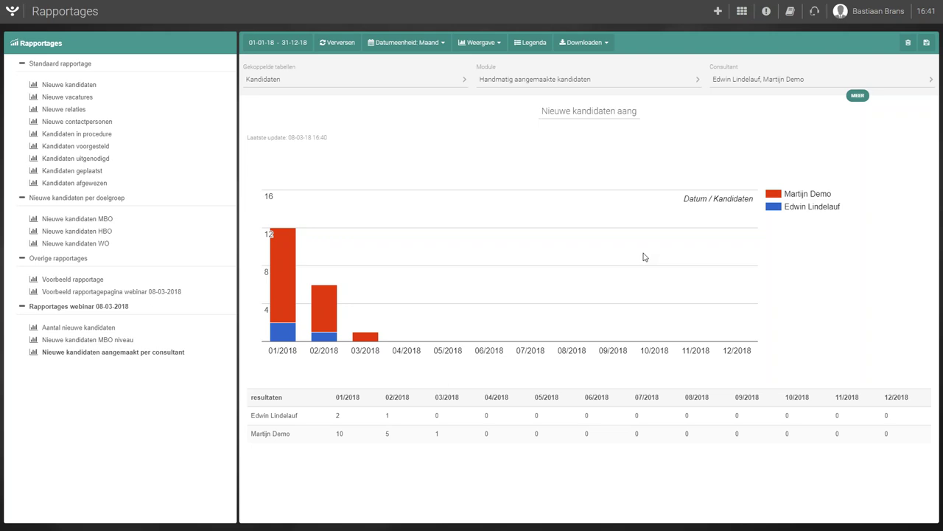
pyautogui.click(926, 43)
# Add a report page named "Nieuwe relaties" to the Rapportages webinar 08-03-2018 group.
pyautogui.click(111, 307)
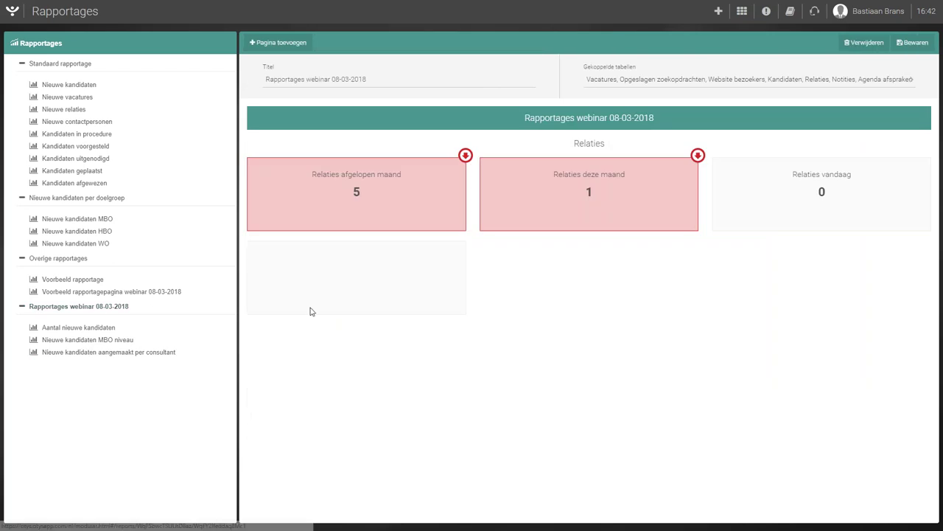
pyautogui.click(287, 45)
pyautogui.write('Nieuwe')
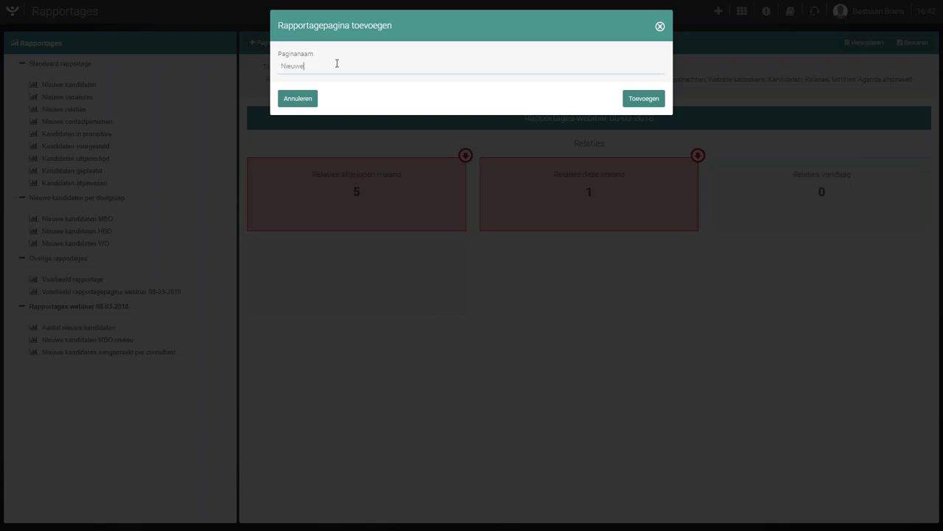
pyautogui.write(' relaties')
pyautogui.press('Return')
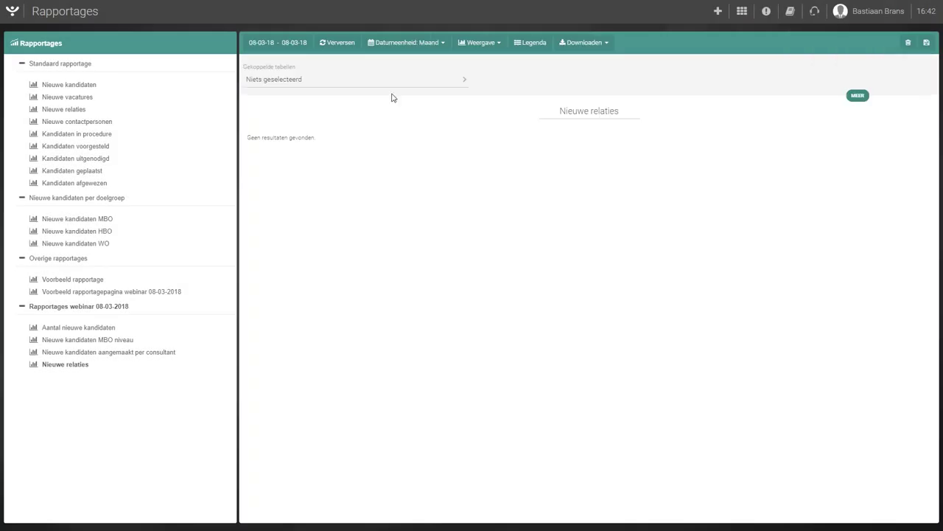
# Link the Nieuwe relaties report to the Relaties table and set its period to the current year.
pyautogui.click(314, 76)
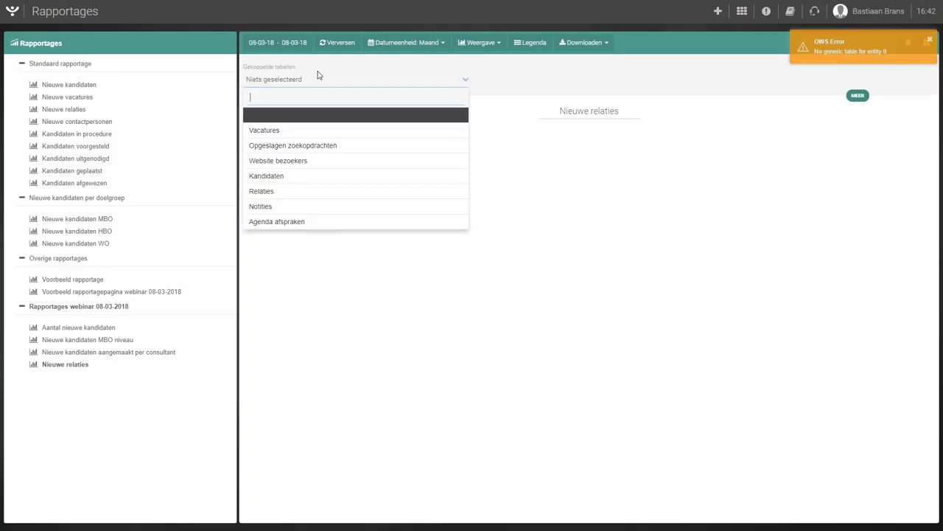
pyautogui.click(308, 192)
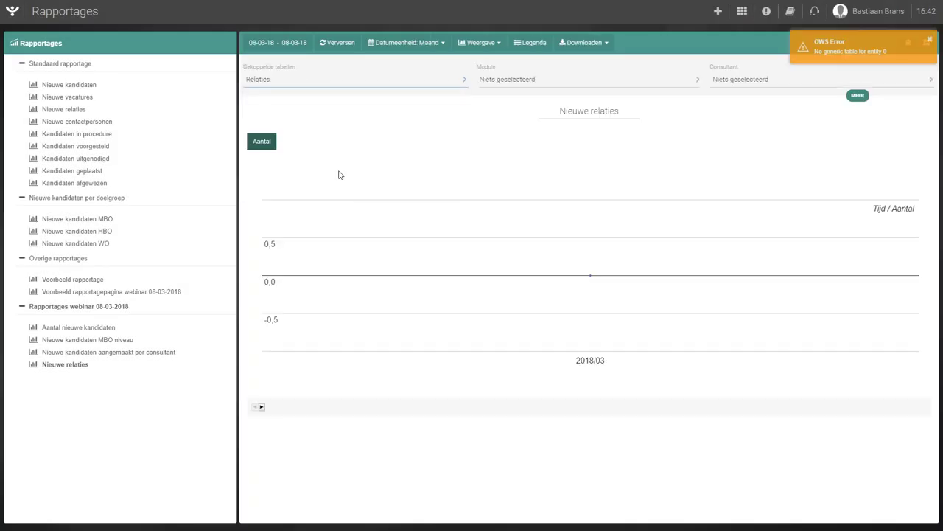
pyautogui.click(538, 79)
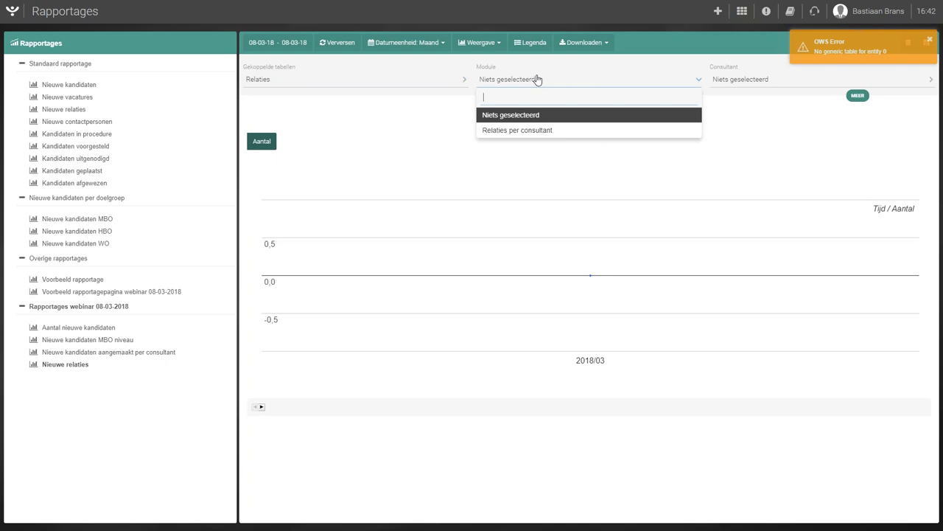
pyautogui.click(537, 79)
pyautogui.click(278, 42)
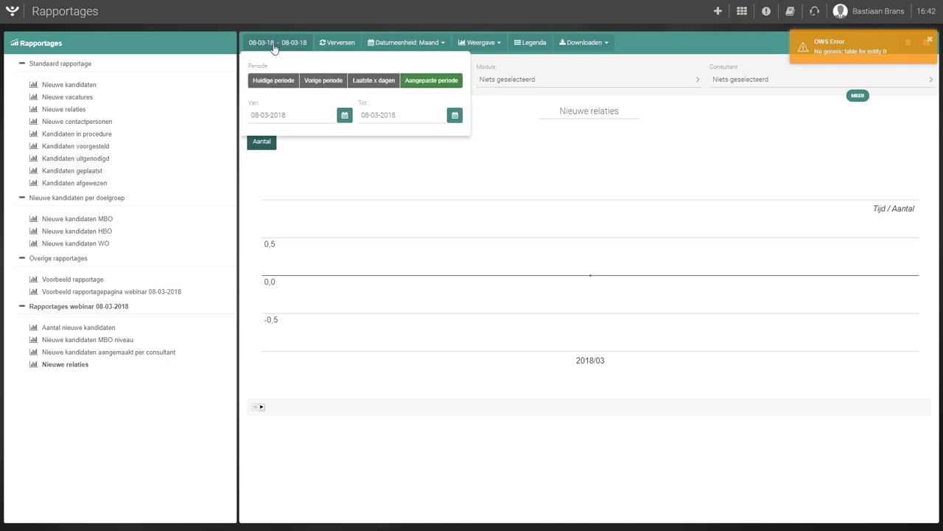
pyautogui.click(272, 81)
pyautogui.click(346, 117)
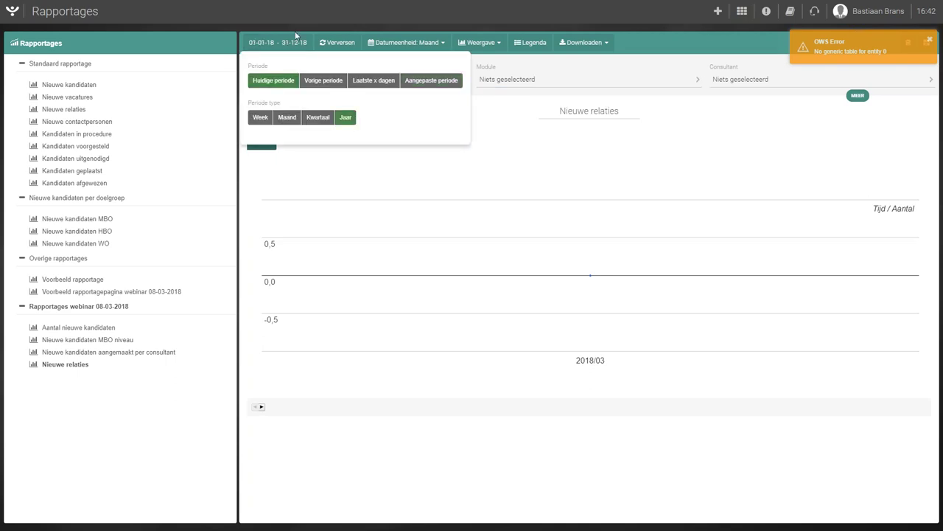
pyautogui.click(301, 42)
# Display the Nieuwe relaties chart as a Kolomdiagram and inspect the monthly bars.
pyautogui.click(483, 42)
pyautogui.click(486, 79)
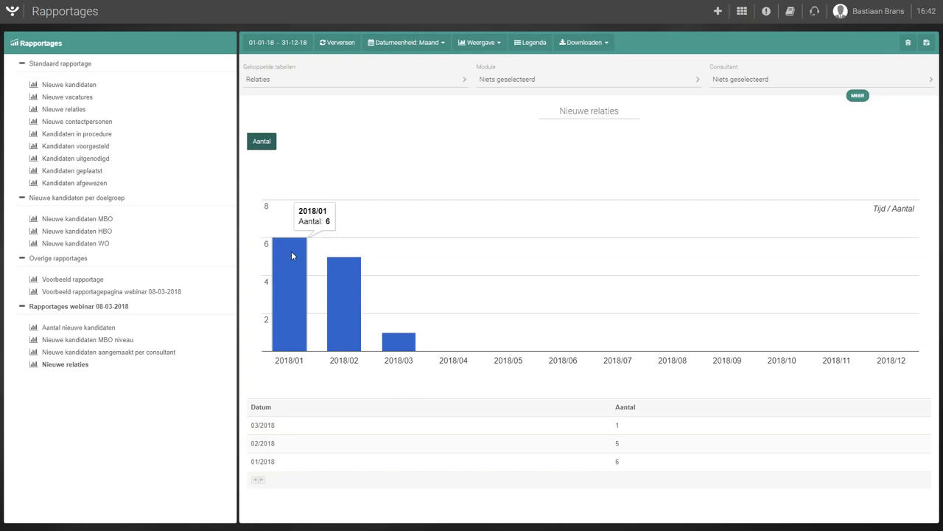
pyautogui.moveTo(409, 351)
pyautogui.moveTo(283, 303)
# Select the Relaties per consultant module for the Nieuwe relaties report and display it as a Gestapelde kolomdiagram.
pyautogui.click(551, 80)
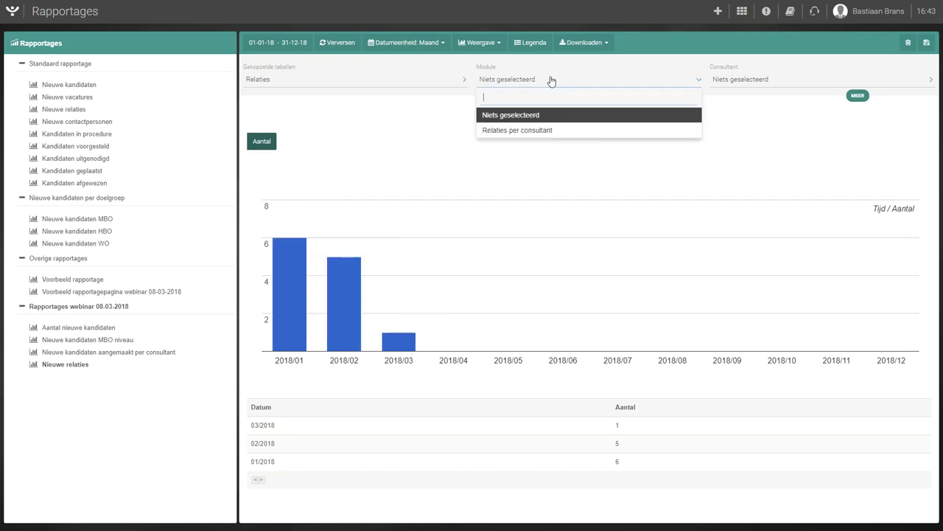
pyautogui.click(542, 130)
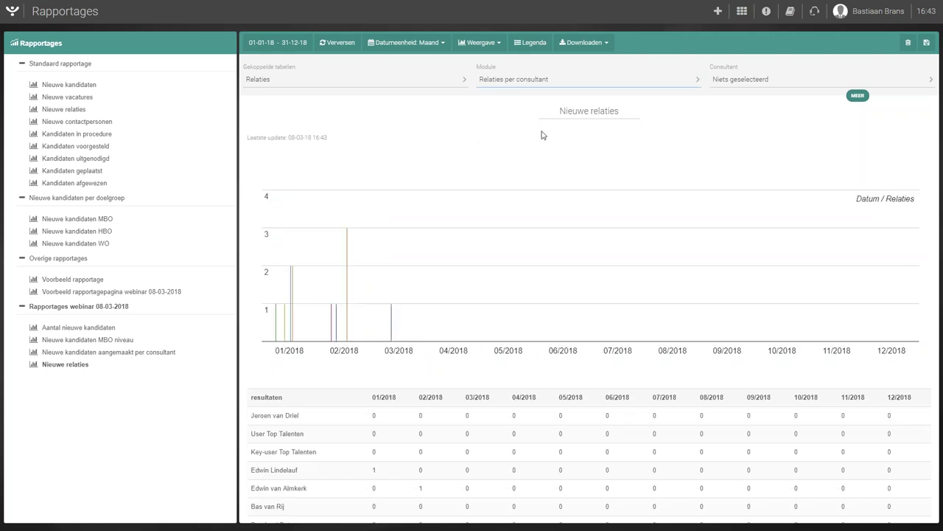
pyautogui.moveTo(280, 315)
pyautogui.click(479, 42)
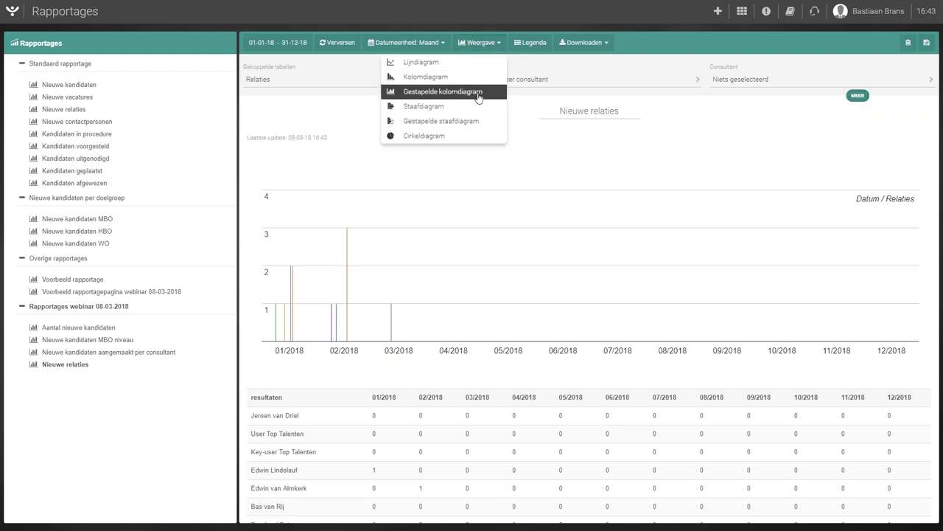
pyautogui.click(468, 95)
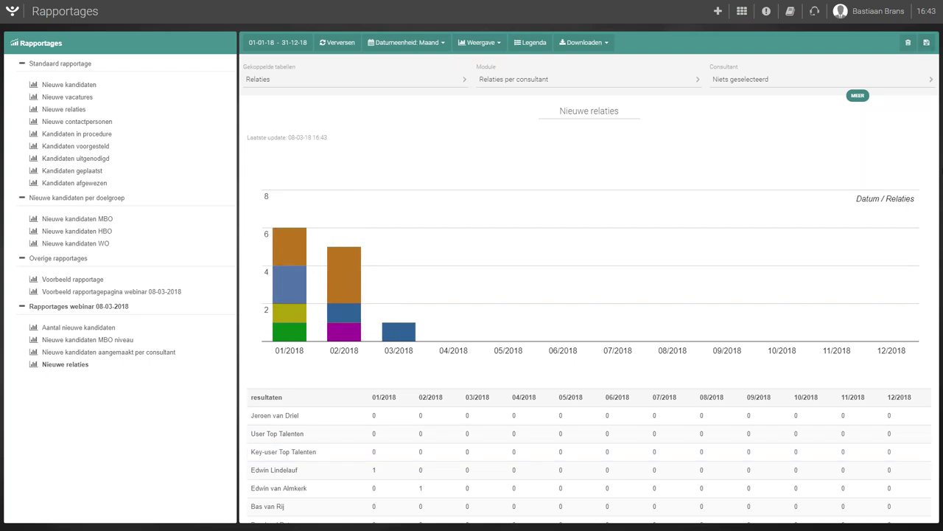
# Add a report page named "Nieuwe vacatures" to the Rapportages webinar 08-03-2018 group.
pyautogui.click(120, 307)
pyautogui.click(295, 42)
pyautogui.write('Vacatures pe')
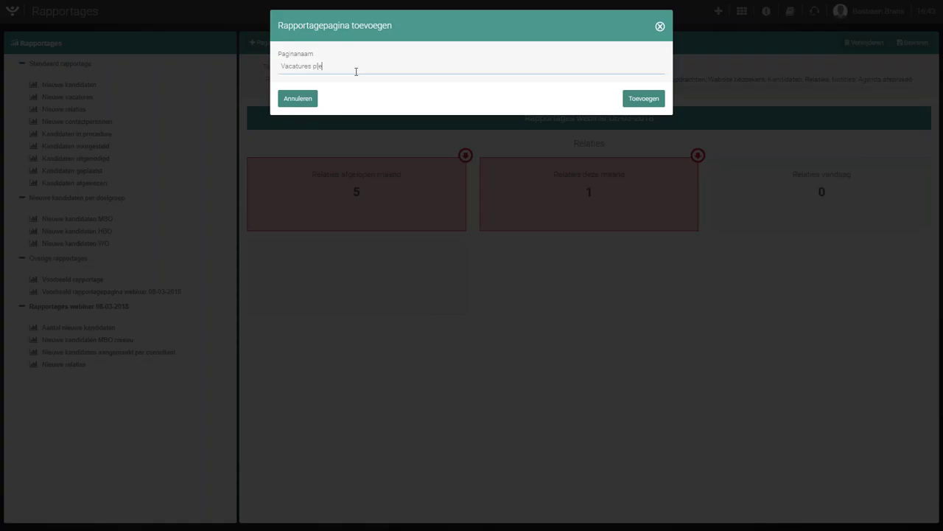
pyautogui.press('BackSpace')
pyautogui.press('BackSpace')
pyautogui.press('BackSpace')
pyautogui.press('BackSpace')
pyautogui.press('BackSpace')
pyautogui.press('BackSpace')
pyautogui.press('BackSpace')
pyautogui.press('BackSpace')
pyautogui.write('M')
pyautogui.press('BackSpace')
pyautogui.write('Nieuwe vacatures')
pyautogui.click(632, 103)
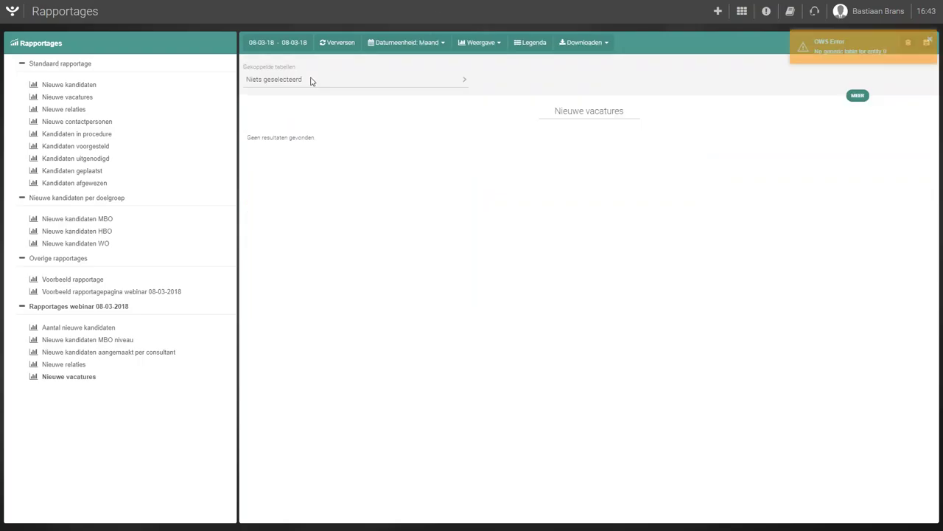
# Link the Nieuwe vacatures report to the Vacatures table and select the Per consultant module.
pyautogui.click(311, 80)
pyautogui.click(325, 132)
pyautogui.click(541, 83)
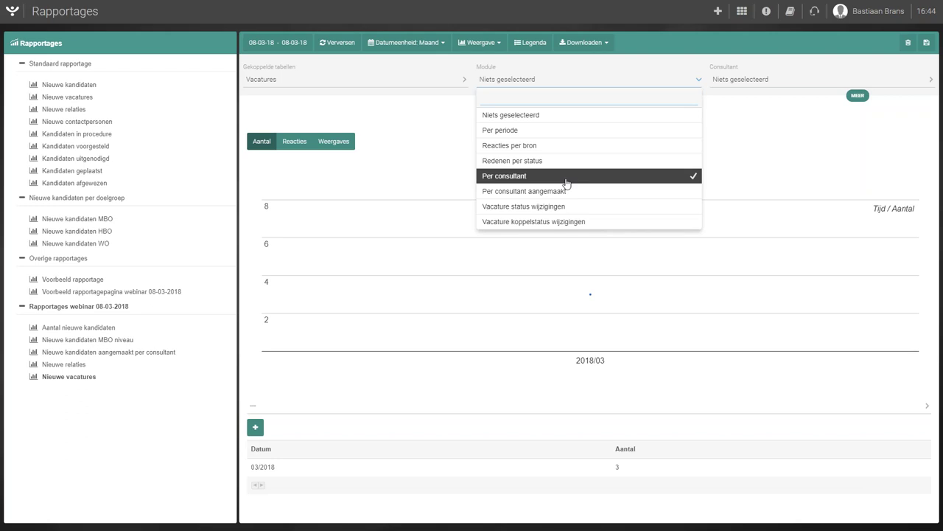
pyautogui.click(567, 177)
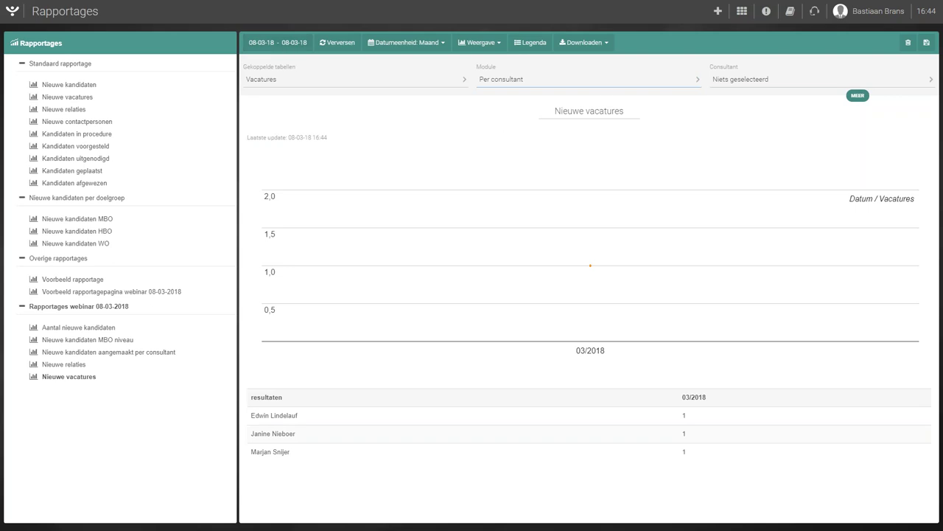
# Set the Nieuwe vacatures report's period to the current year, keeping Maand as the date unit.
pyautogui.click(278, 42)
pyautogui.click(274, 79)
pyautogui.click(347, 118)
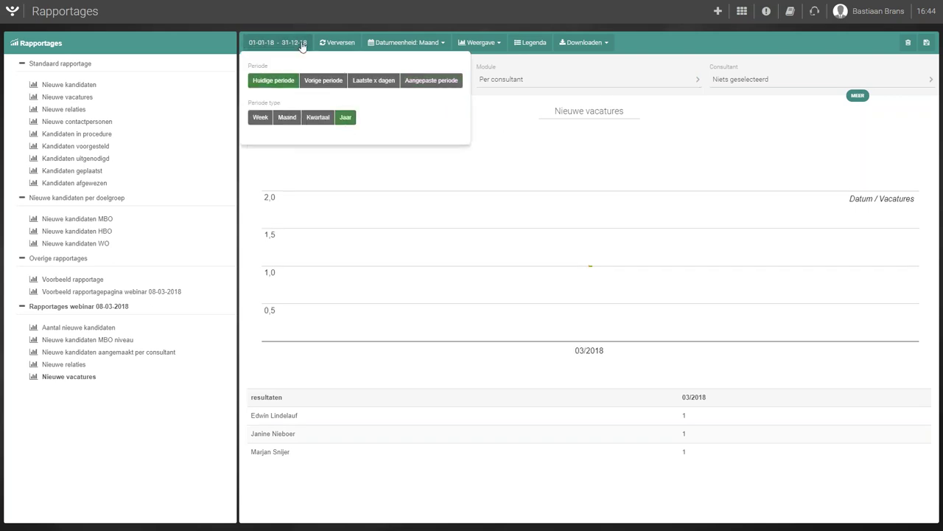
pyautogui.click(295, 42)
pyautogui.click(415, 43)
pyautogui.click(424, 44)
# Display the Nieuwe vacatures chart as a Gestapelde kolomdiagram and save the report page.
pyautogui.click(479, 43)
pyautogui.click(471, 97)
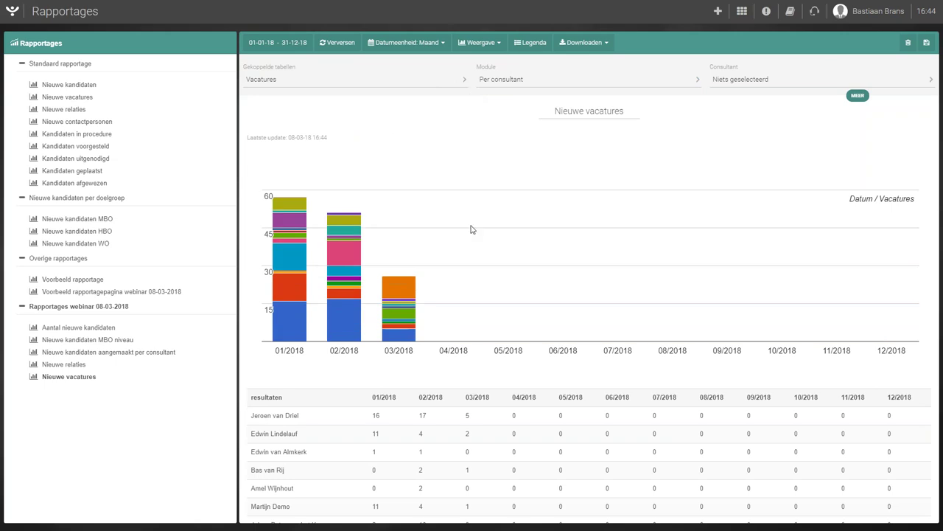
pyautogui.click(925, 42)
# Add a report page named "Aantal kandidaten voorgesteld" to the Rapportages webinar 08-03-2018 group.
pyautogui.click(96, 309)
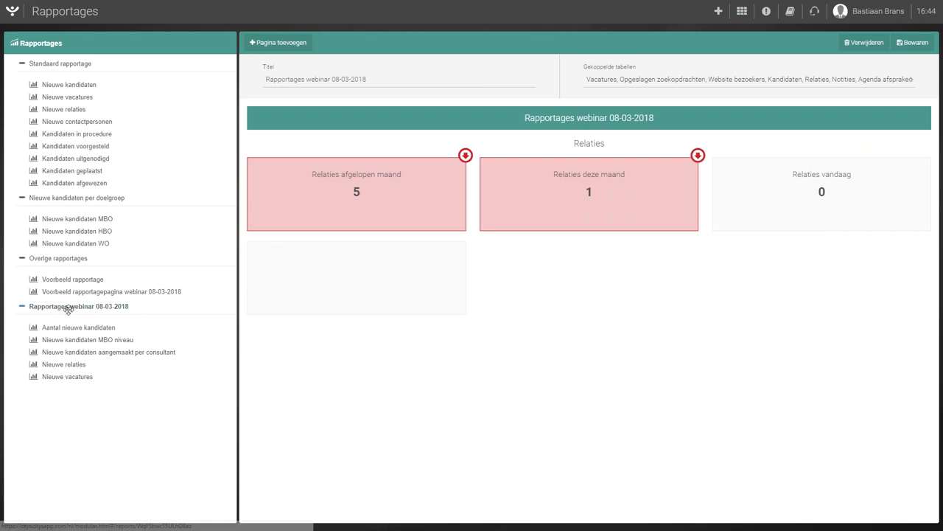
pyautogui.click(296, 43)
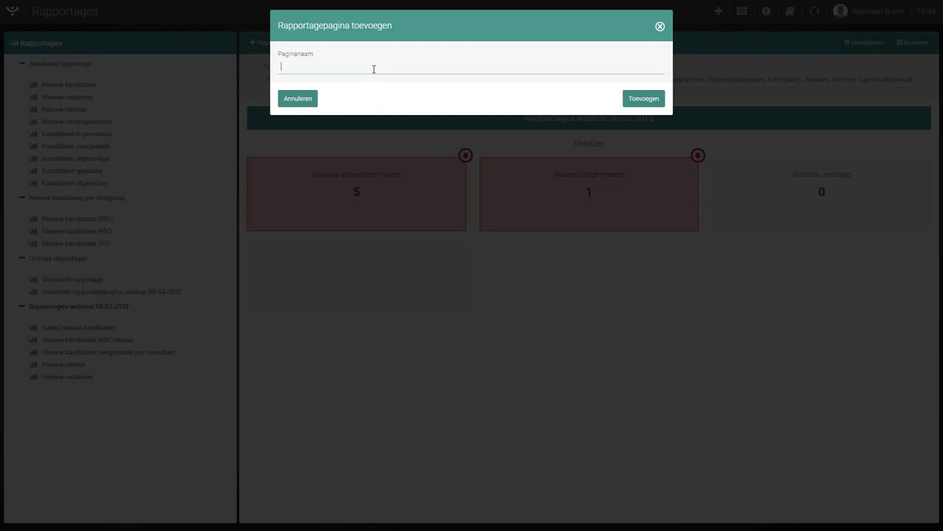
pyautogui.write('Aantal kandidaten voorgesteld')
pyautogui.click(624, 99)
# Link the Aantal kandidaten voorgesteld report to the Vacatures table and select the Vacature koppelstatus wijzigingen module.
pyautogui.click(366, 79)
pyautogui.press('Down')
pyautogui.press('Return')
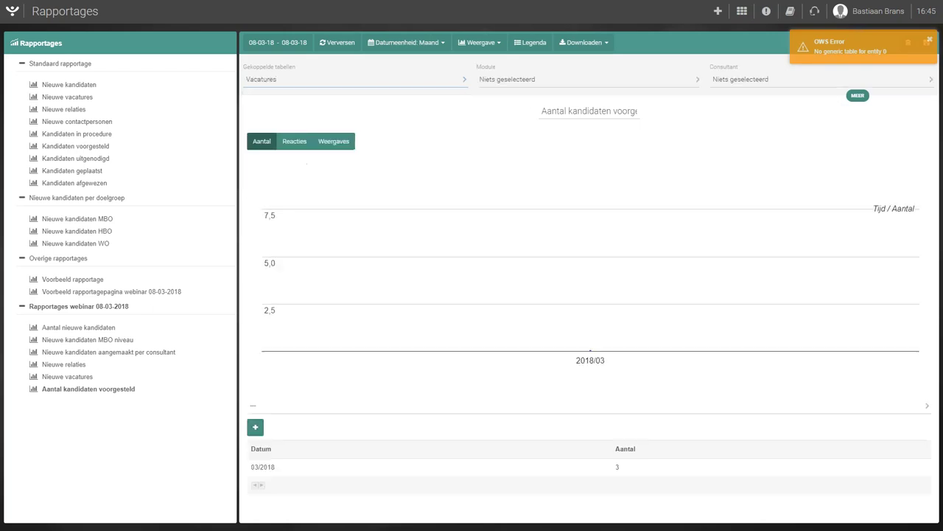
pyautogui.click(588, 82)
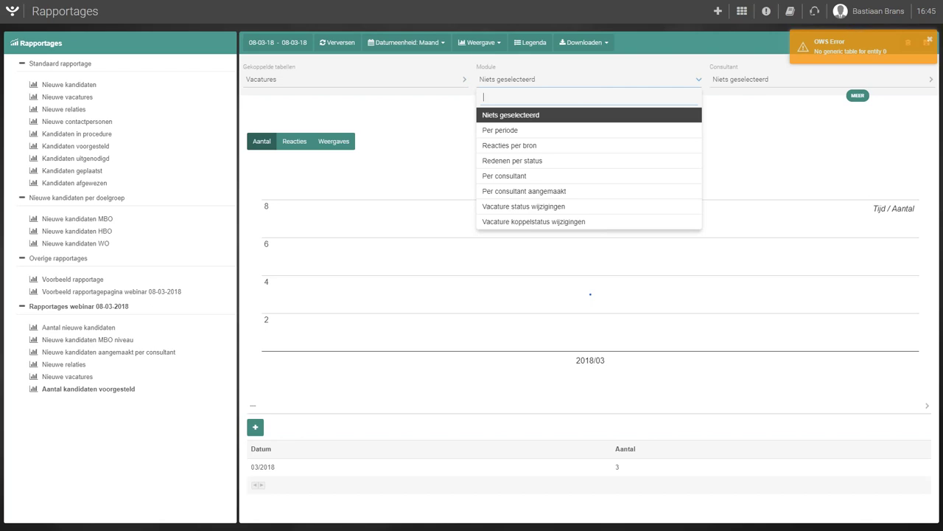
pyautogui.click(589, 222)
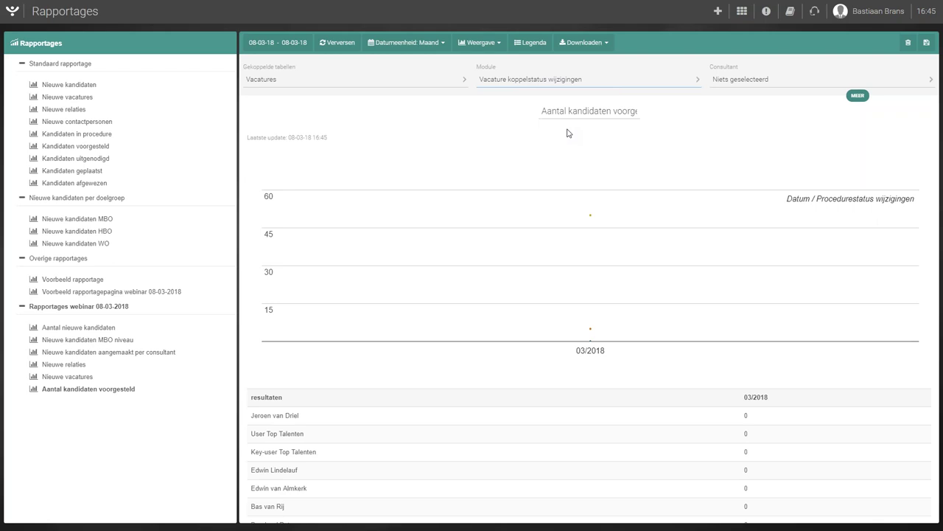
# Filter the Aantal kandidaten voorgesteld report on Koppelstatus 1 "6. Voorgesteld klant" and collapse the extra filters.
pyautogui.click(859, 96)
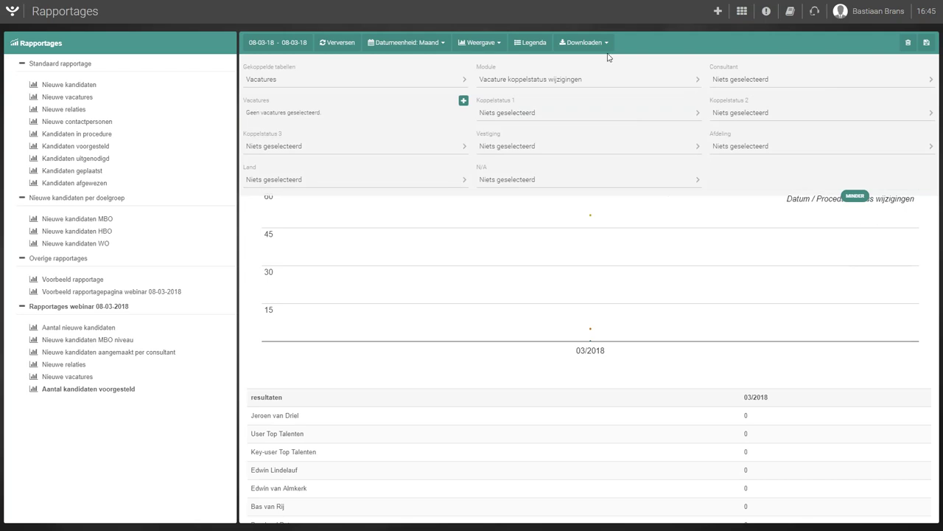
pyautogui.click(539, 118)
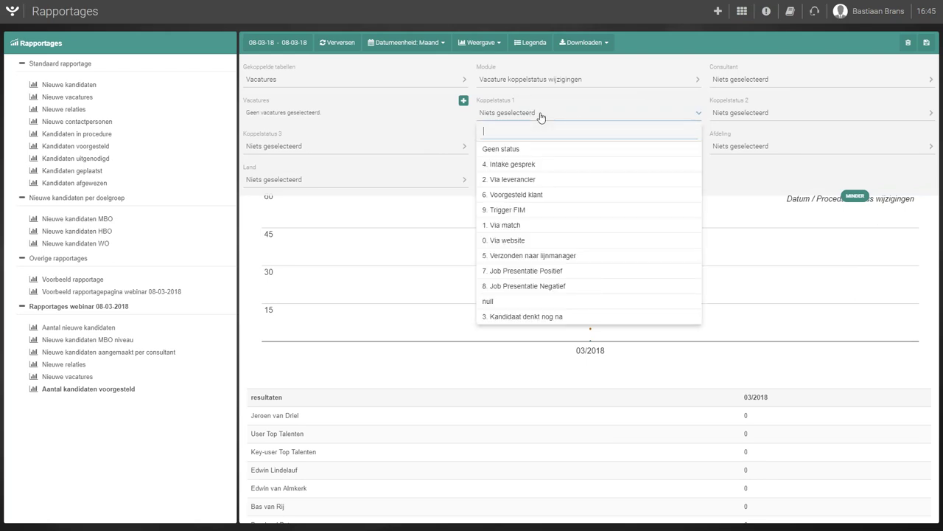
pyautogui.click(543, 196)
pyautogui.click(916, 177)
pyautogui.click(855, 196)
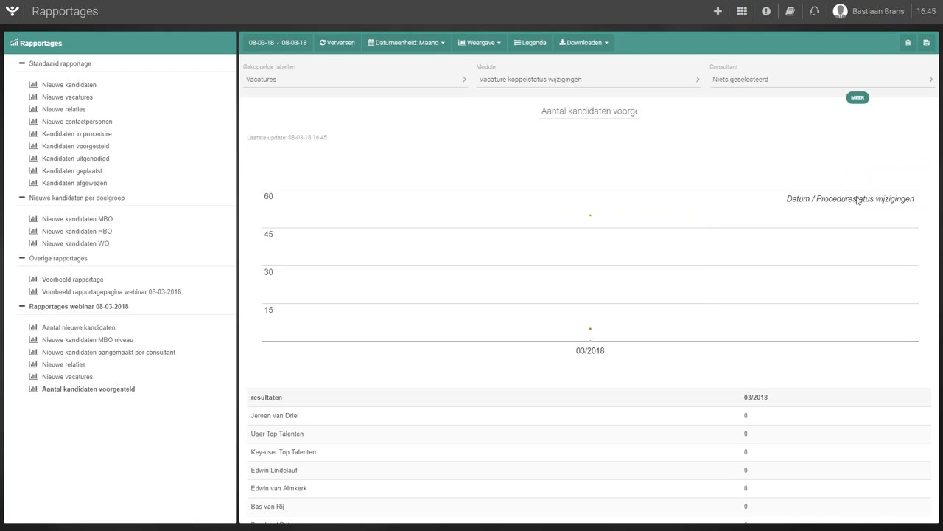
# Set the Aantal kandidaten voorgesteld report's period to the current year and its date unit to Jaar.
pyautogui.click(279, 42)
pyautogui.click(281, 81)
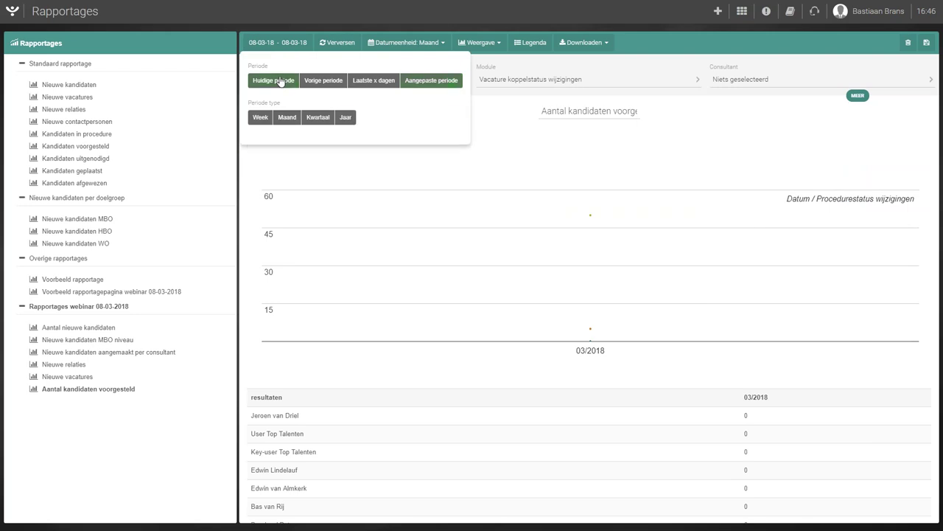
pyautogui.click(346, 118)
pyautogui.click(281, 42)
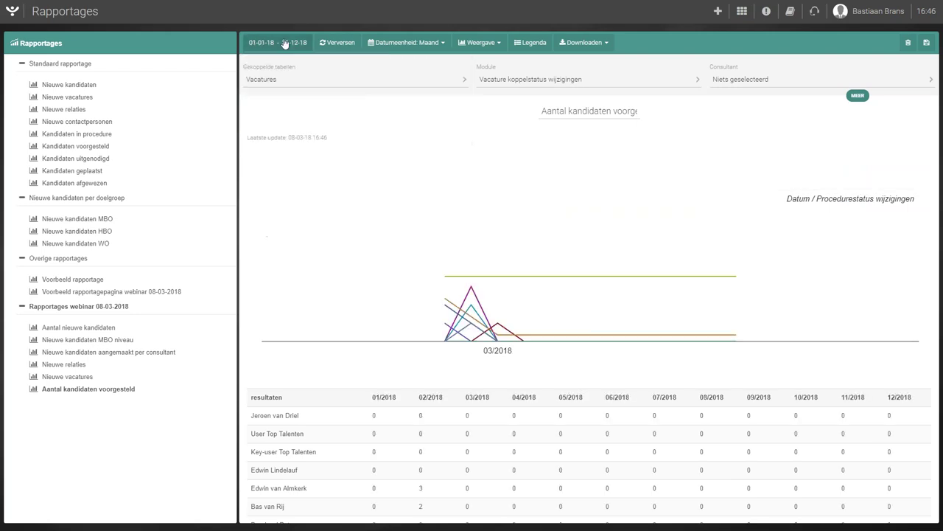
pyautogui.click(411, 42)
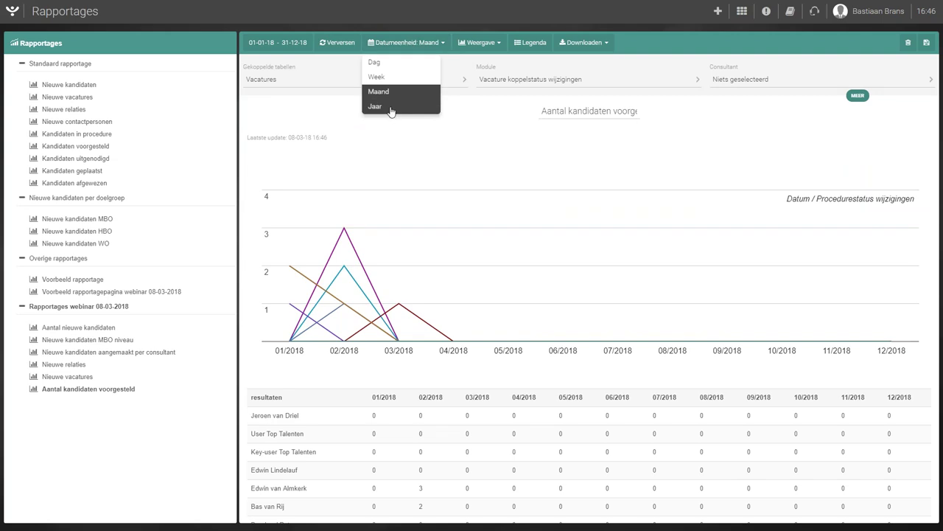
pyautogui.click(390, 108)
# Display the Aantal kandidaten voorgesteld chart as a Cirkeldiagram with its legend and save the report page.
pyautogui.click(473, 42)
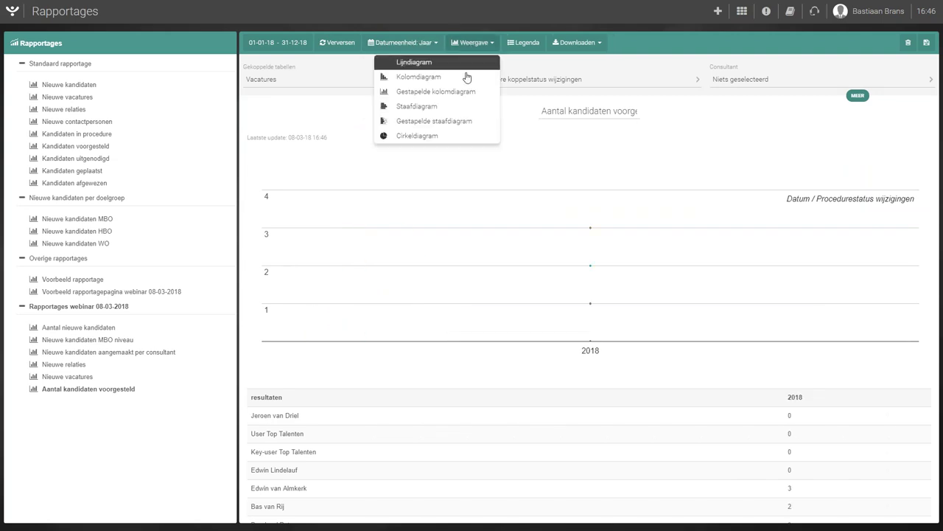
pyautogui.click(457, 136)
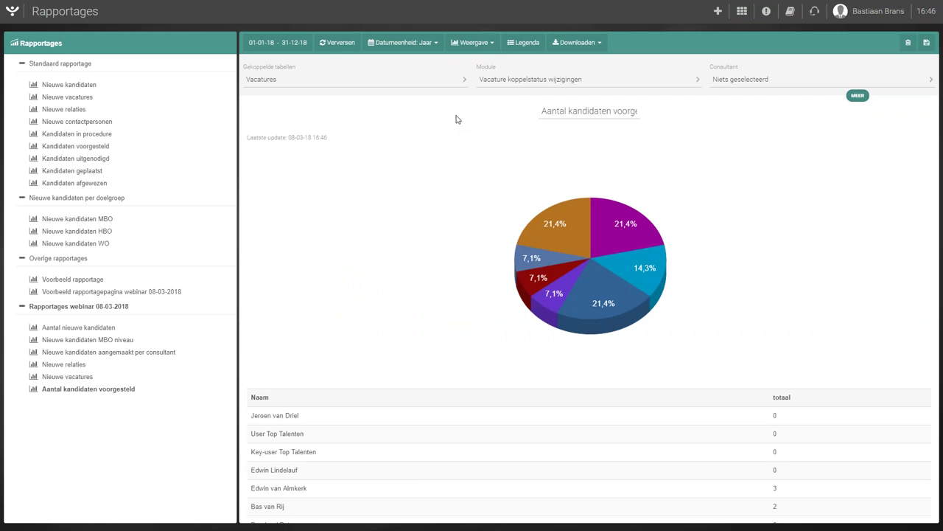
pyautogui.click(521, 42)
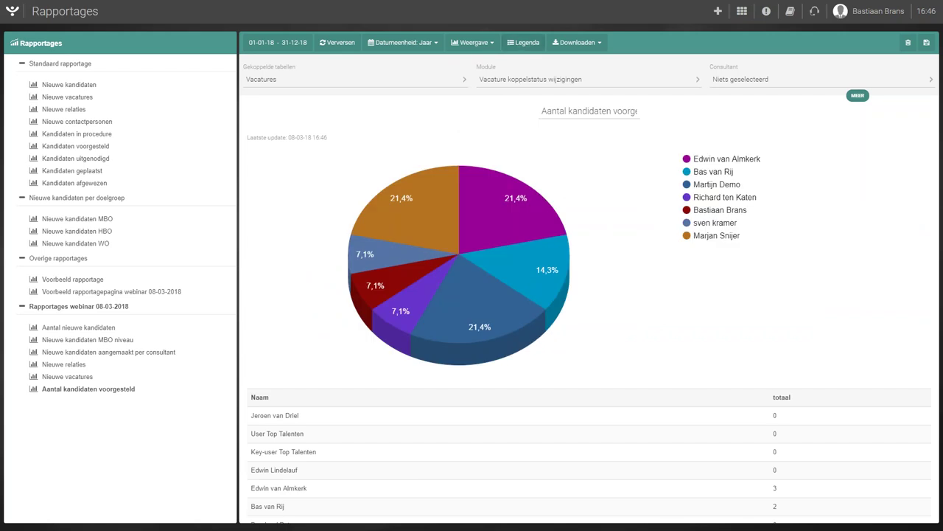
pyautogui.click(925, 44)
# Review the status options available under Koppelstatus 1 and Koppelstatus 2 in the Aantal kandidaten voorgesteld report.
pyautogui.moveTo(566, 191)
pyautogui.click(551, 118)
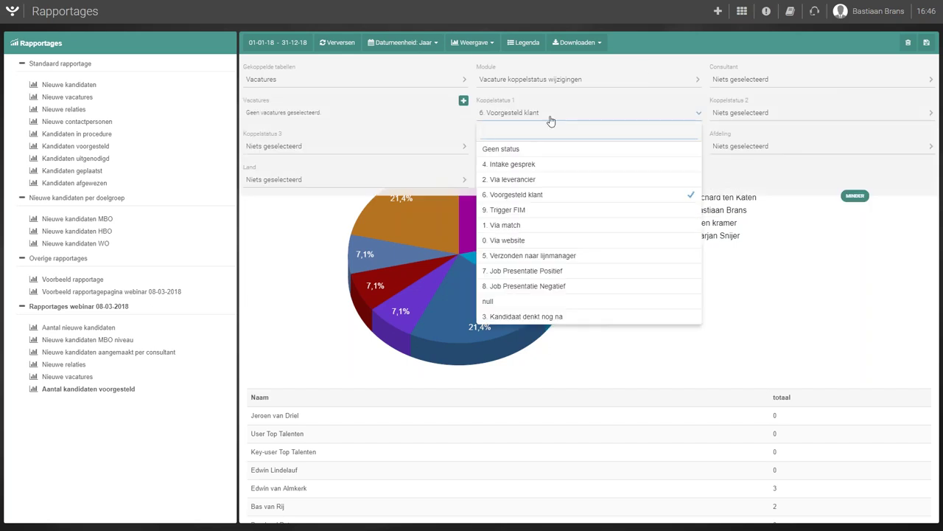
pyautogui.click(755, 114)
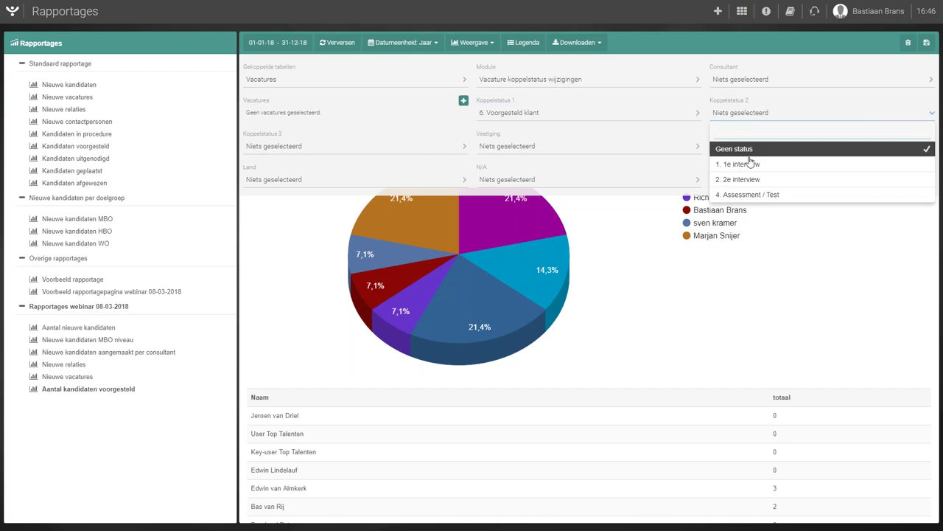
pyautogui.click(761, 119)
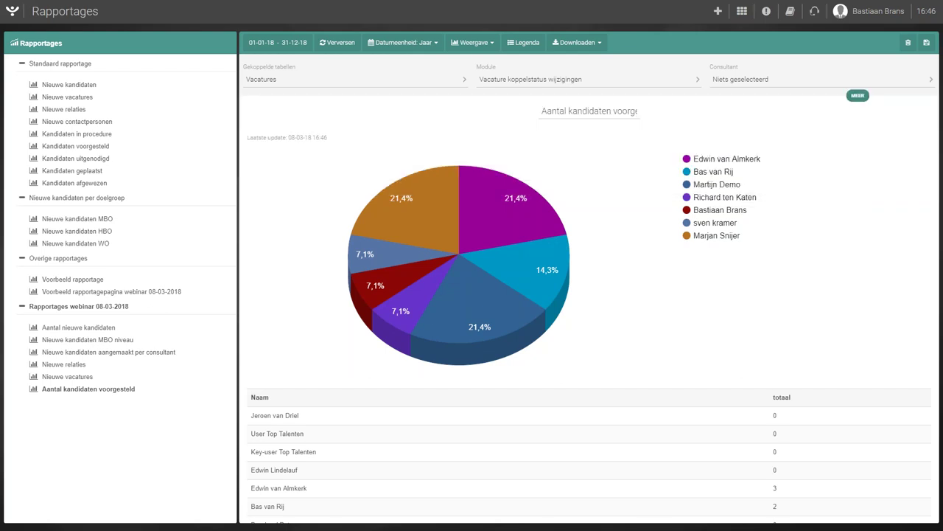
# Add a report page named "1e interviews" to the Rapportages webinar 08-03-2018 group.
pyautogui.click(101, 306)
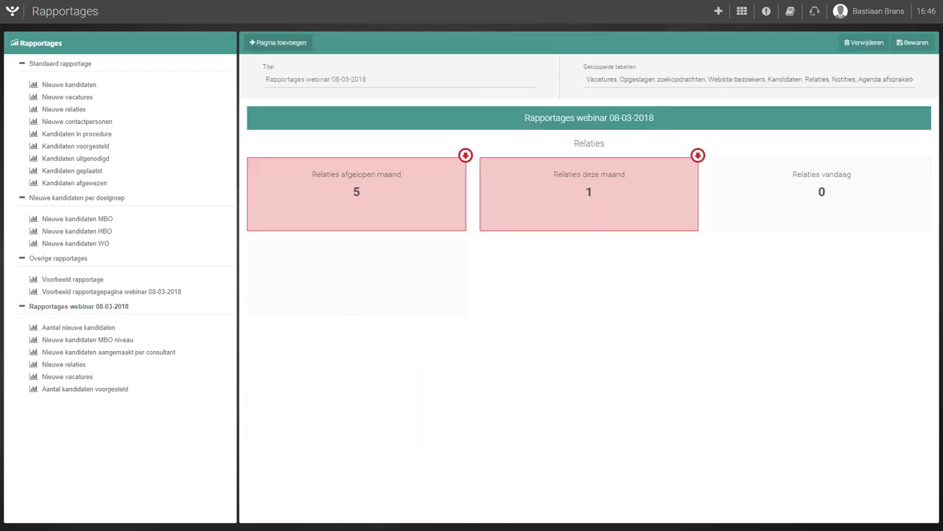
pyautogui.click(281, 44)
pyautogui.write('1e interviews')
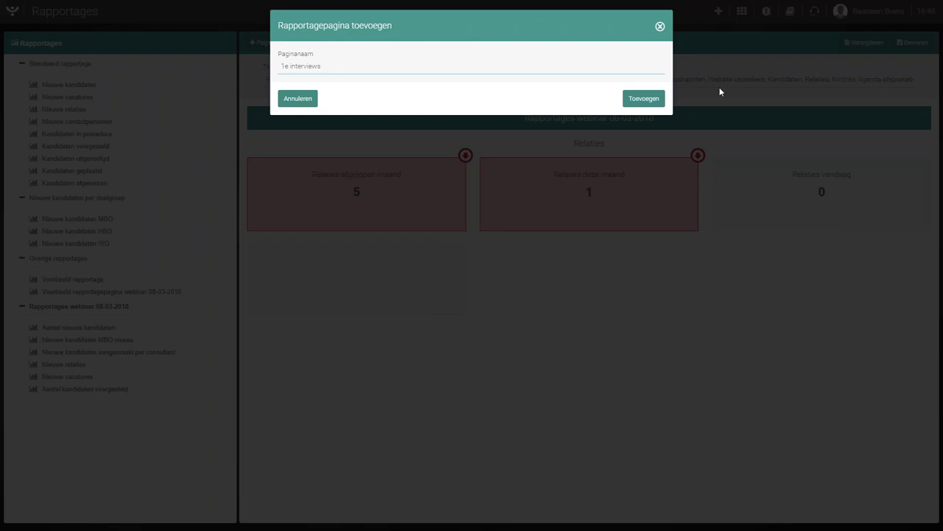
pyautogui.click(654, 101)
# Link the 1e interviews report to the Vacatures table and select the Vacature koppelstatus wijzigingen module.
pyautogui.click(338, 87)
pyautogui.click(339, 132)
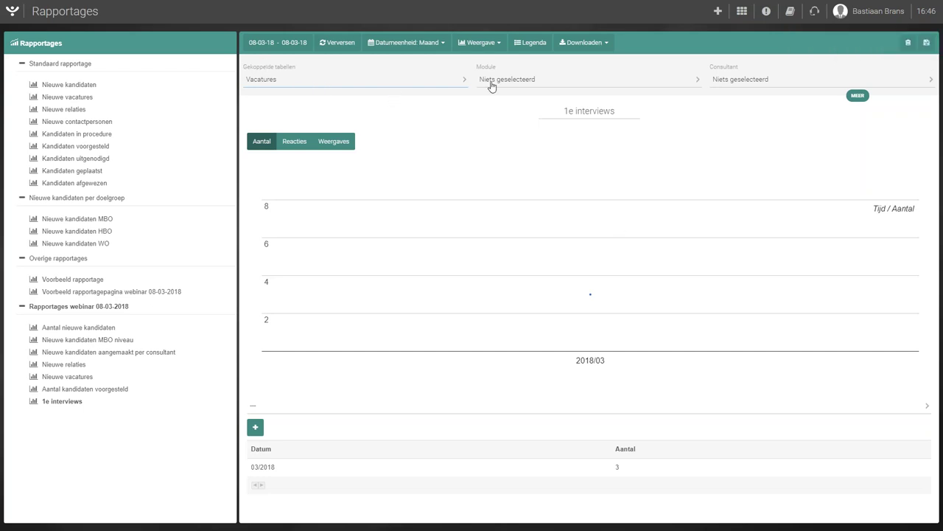
pyautogui.click(544, 76)
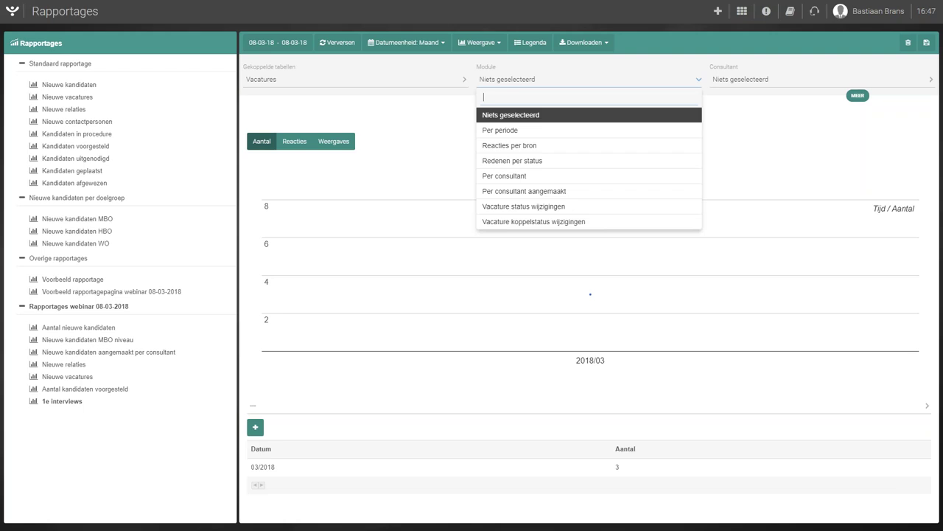
pyautogui.click(564, 222)
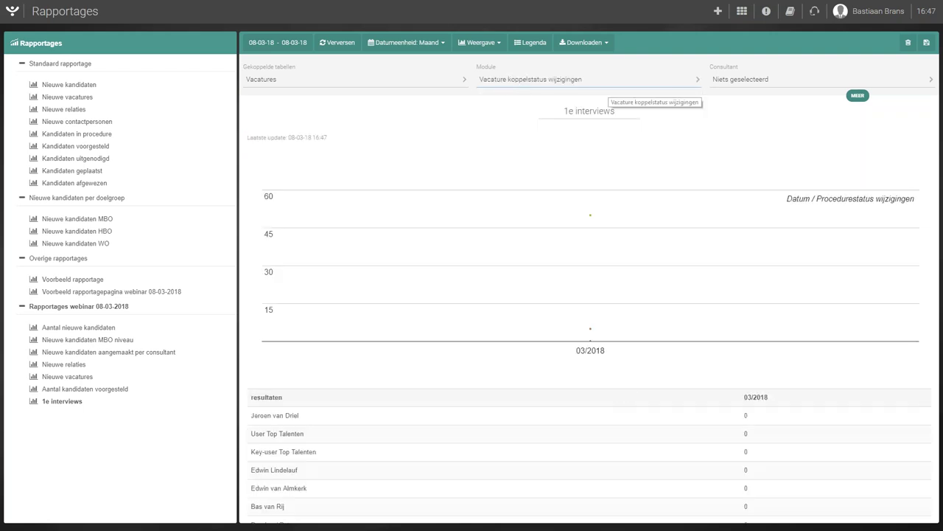
# Filter the 1e interviews report on Koppelstatus 2 "1. 1e interview" and collapse the extra filters.
pyautogui.click(859, 97)
pyautogui.click(773, 113)
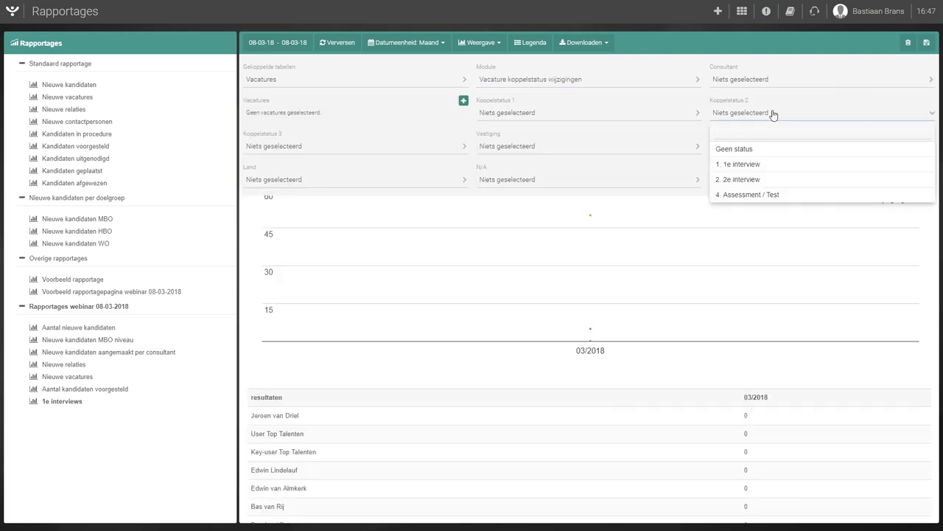
pyautogui.click(774, 165)
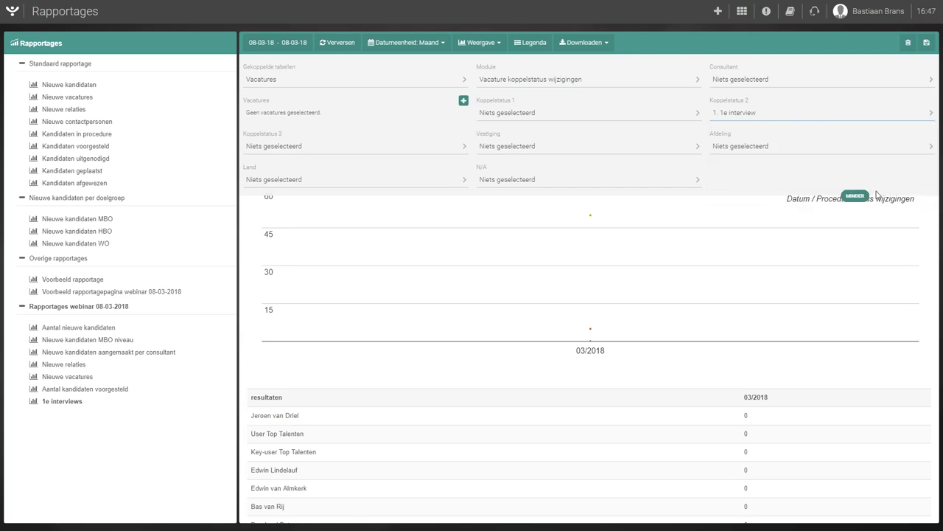
pyautogui.click(861, 199)
# Set the 1e interviews report's period to the current year and its date unit to Jaar.
pyautogui.click(273, 49)
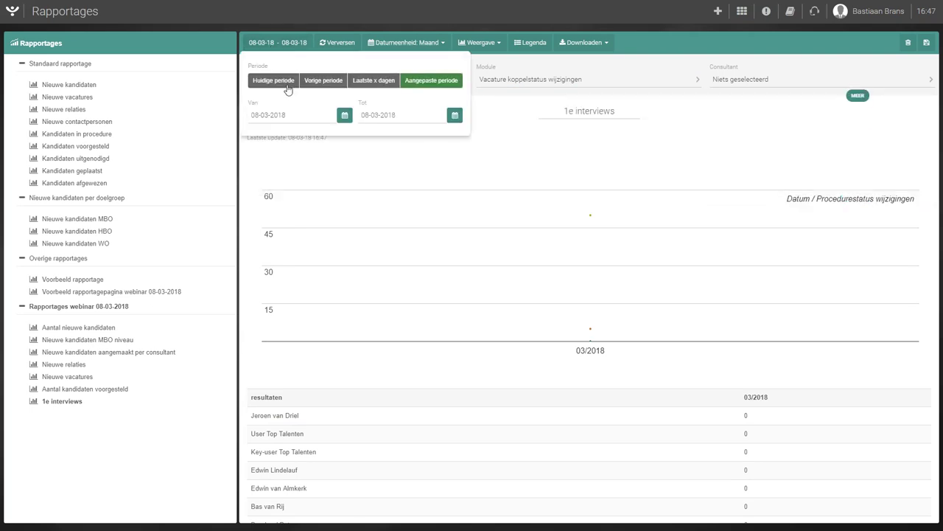
pyautogui.click(273, 79)
pyautogui.click(340, 118)
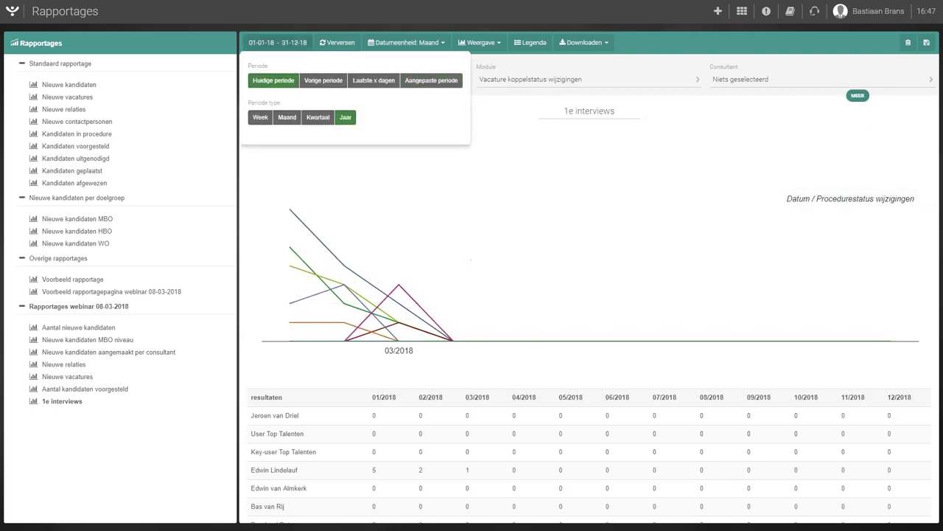
pyautogui.click(426, 43)
pyautogui.click(420, 106)
# Display the 1e interviews chart as a Kolomdiagram and inspect the values of individual consultants' columns.
pyautogui.click(472, 42)
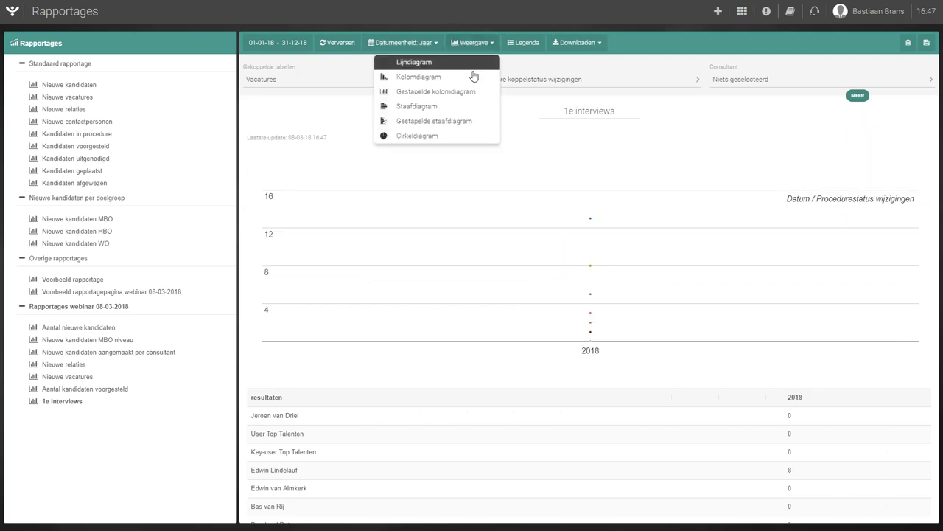
pyautogui.click(472, 79)
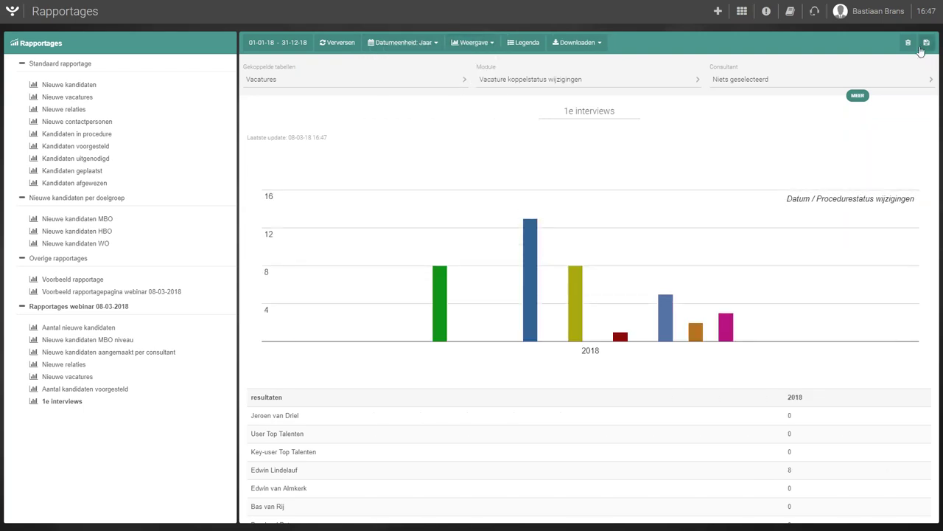
pyautogui.moveTo(530, 272)
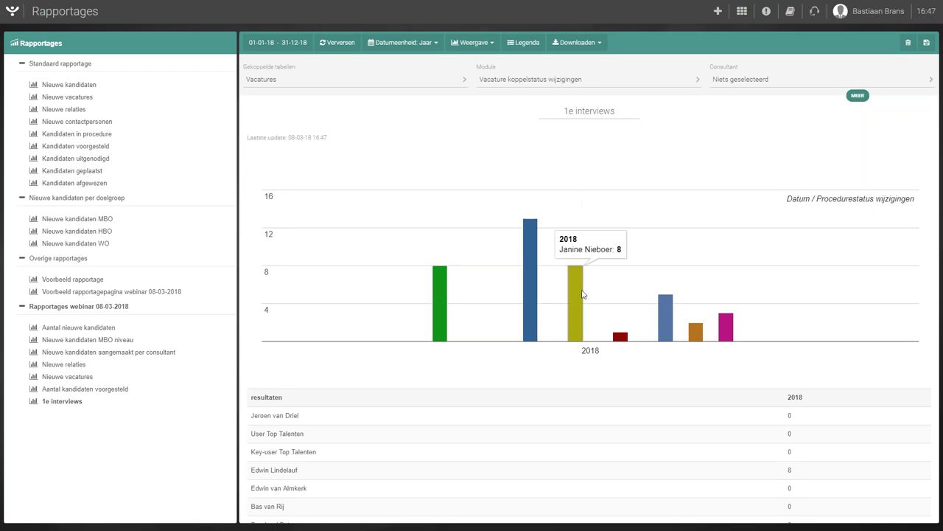
pyautogui.moveTo(662, 332)
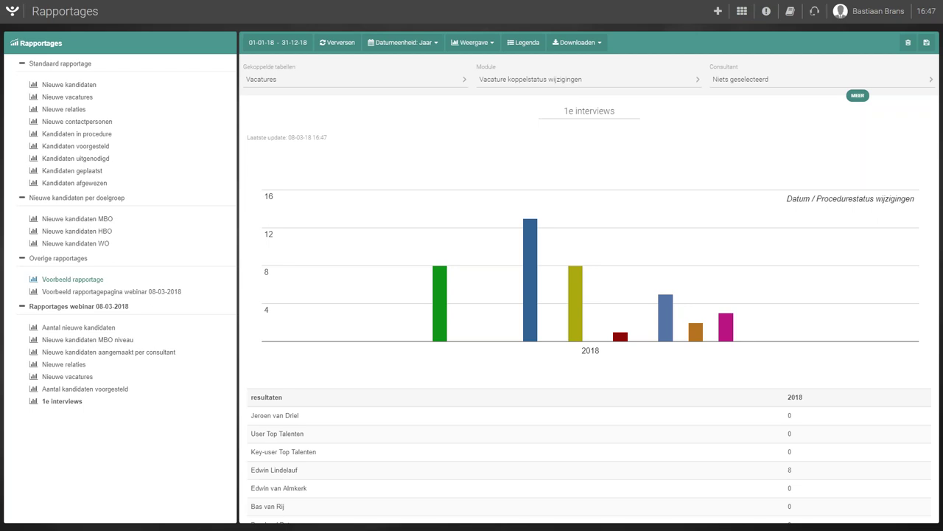
# Add a report page named "Vacatures ingevuld" to the Rapportages webinar 08-03-2018 group.
pyautogui.click(83, 308)
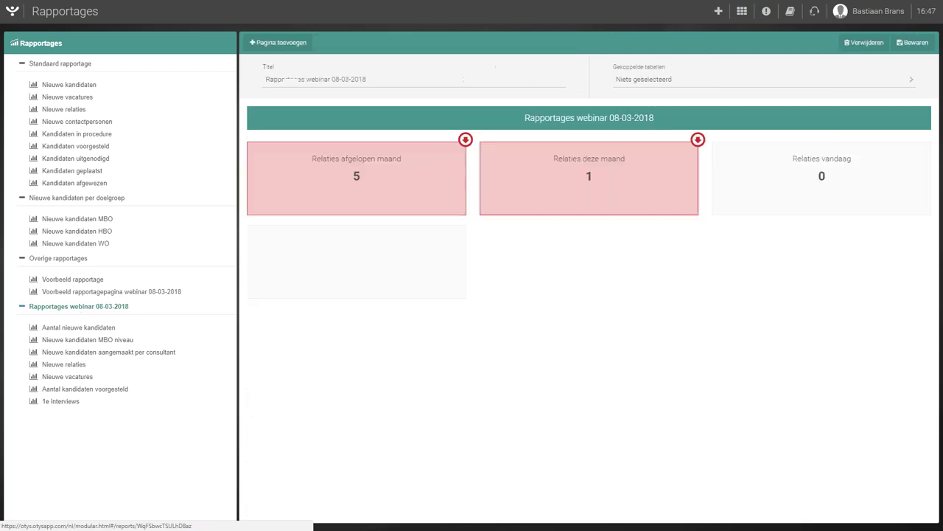
pyautogui.click(295, 42)
pyautogui.write('Vacatures ingevuld')
pyautogui.press('Return')
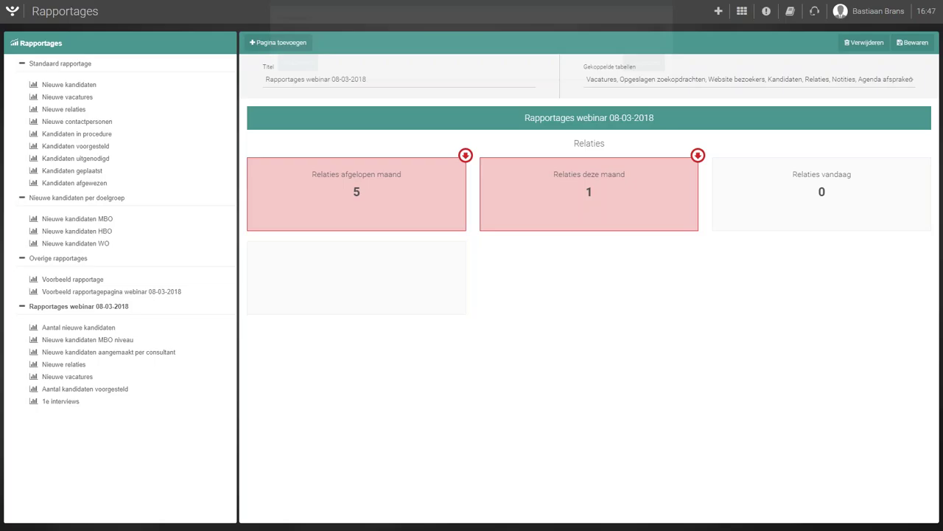
# Link the Vacatures ingevuld report to the Vacatures table and select the Vacature status wijzigingen module.
pyautogui.click(274, 87)
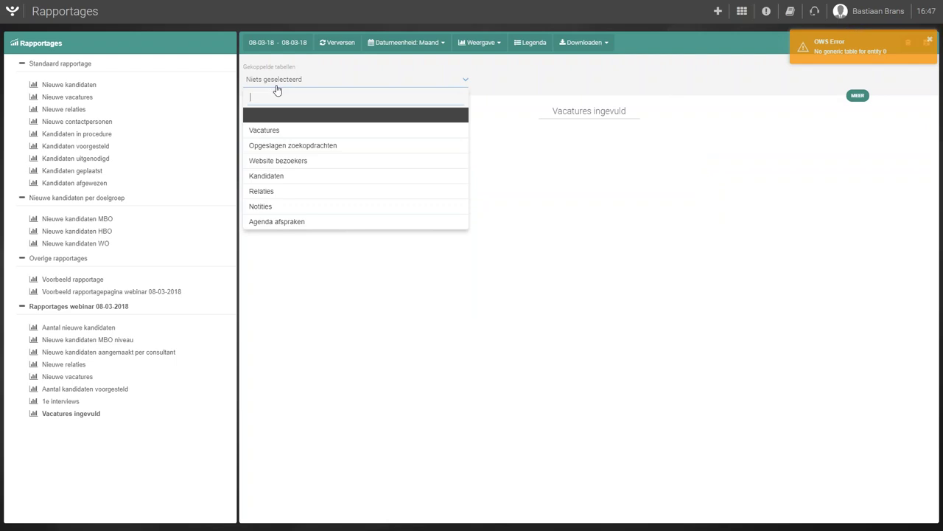
pyautogui.click(280, 127)
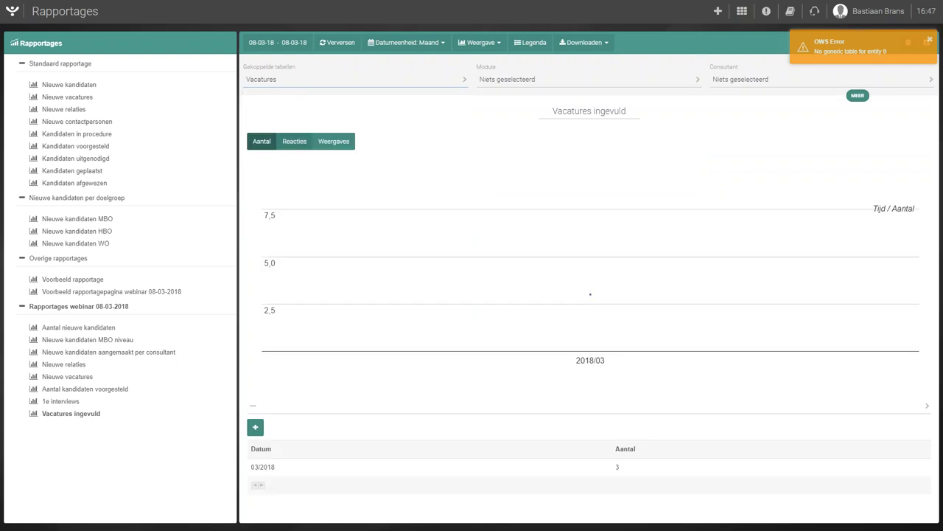
pyautogui.click(569, 86)
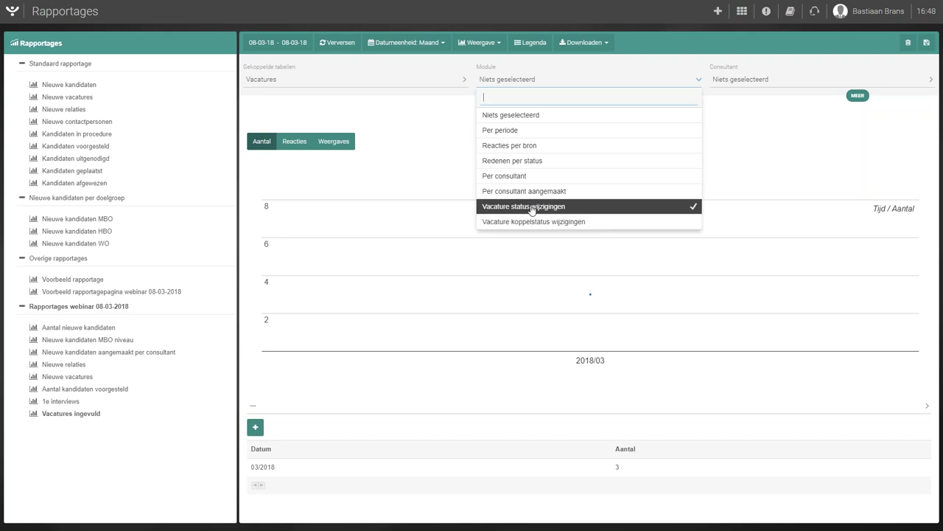
pyautogui.click(593, 208)
pyautogui.click(267, 42)
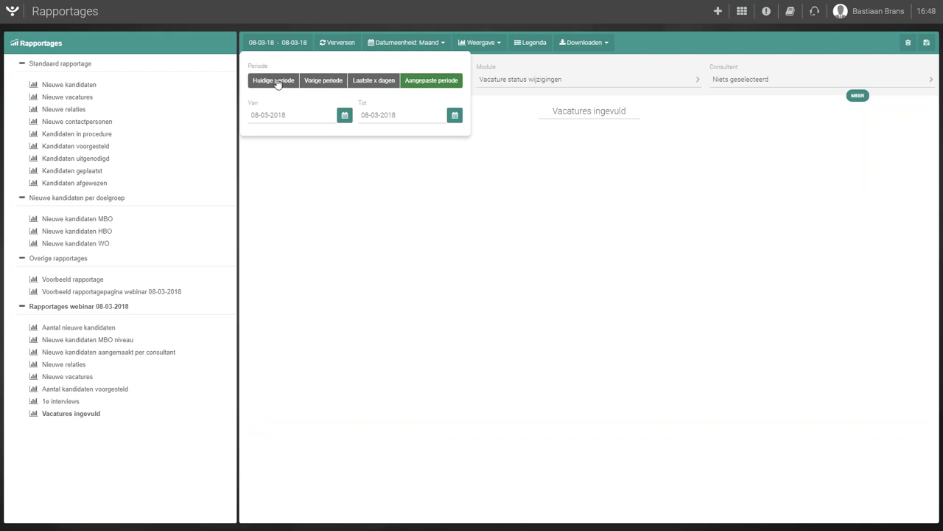
pyautogui.click(280, 44)
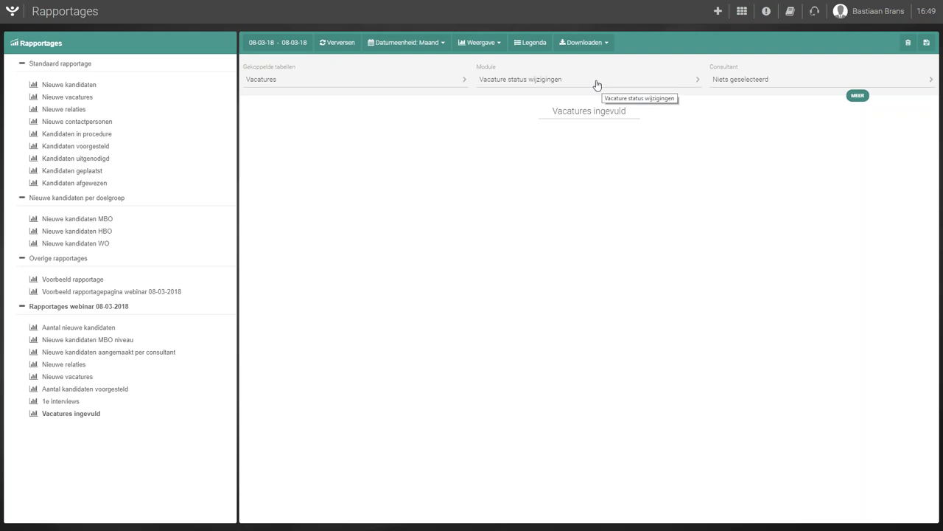
# Filter the Vacatures ingevuld report on the status "Vervuld door OTYS" and collapse the extra filters.
pyautogui.click(858, 96)
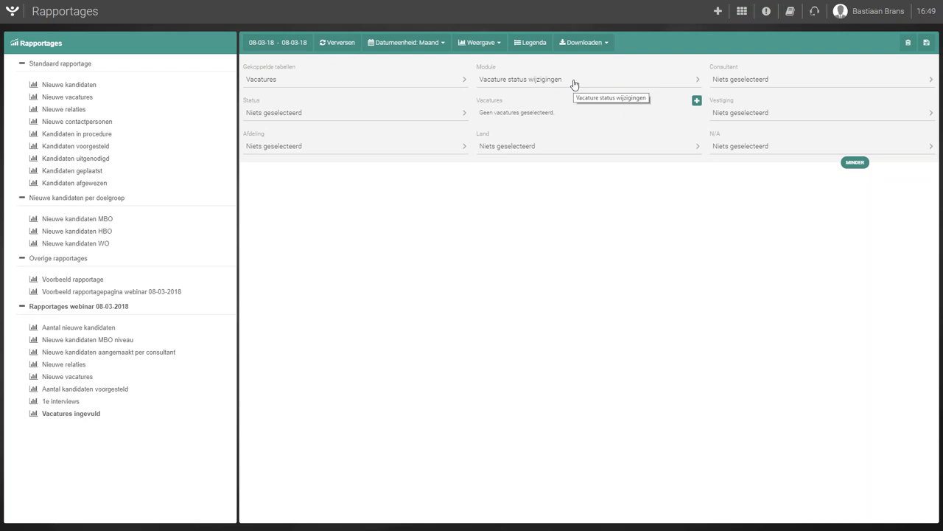
pyautogui.click(400, 118)
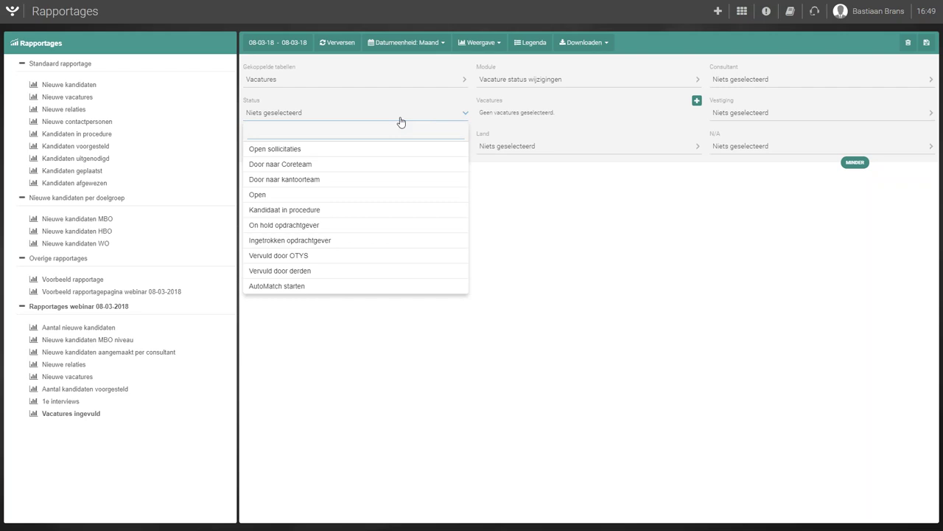
pyautogui.click(385, 261)
pyautogui.click(486, 117)
pyautogui.click(854, 163)
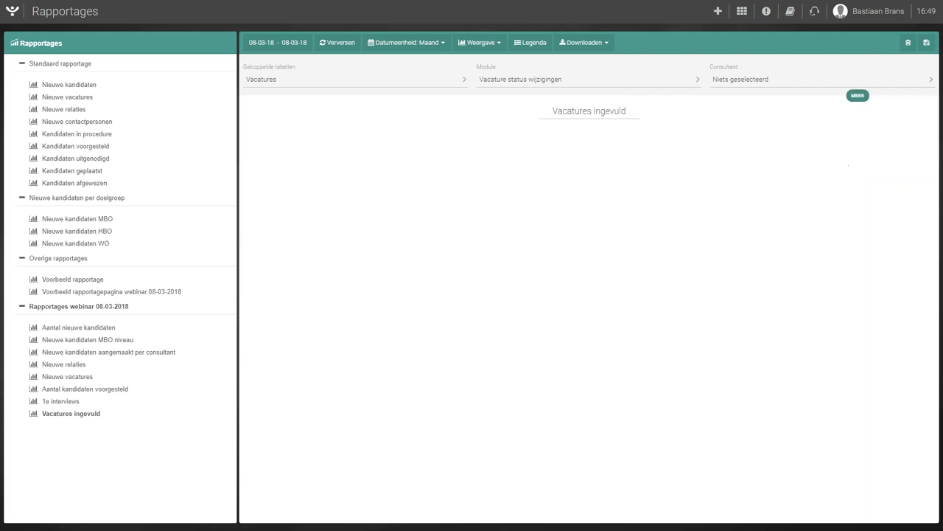
# Set the Vacatures ingevuld report's period to Vorige periode with period type Jaar.
pyautogui.click(292, 47)
pyautogui.click(307, 83)
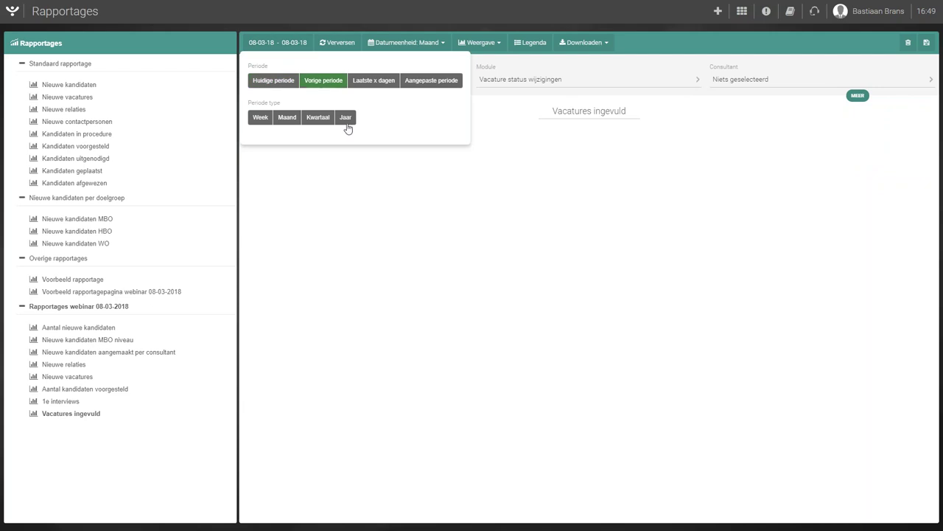
pyautogui.click(346, 118)
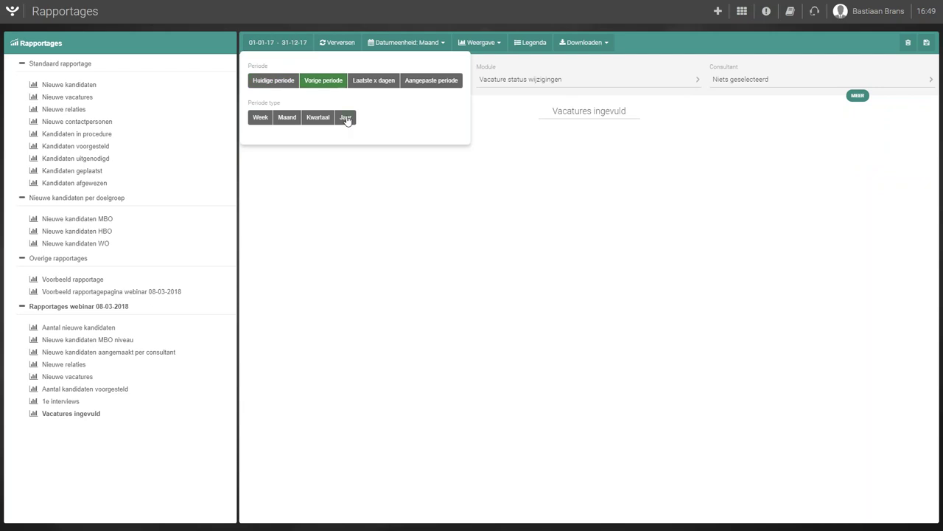
pyautogui.click(286, 46)
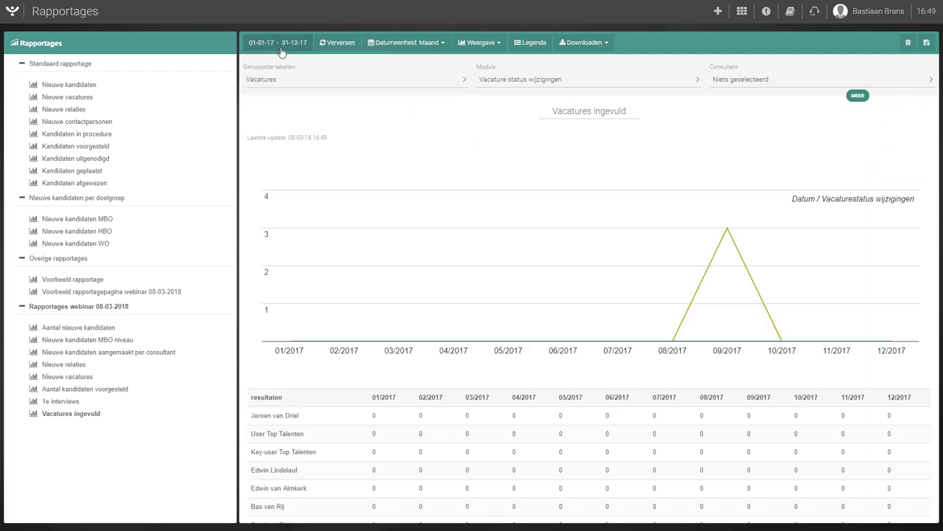
# Set the Vacatures ingevuld report's date unit to Jaar and display it as a Kolomdiagram.
pyautogui.click(406, 42)
pyautogui.click(413, 108)
pyautogui.click(476, 42)
pyautogui.click(476, 75)
pyautogui.moveTo(572, 276)
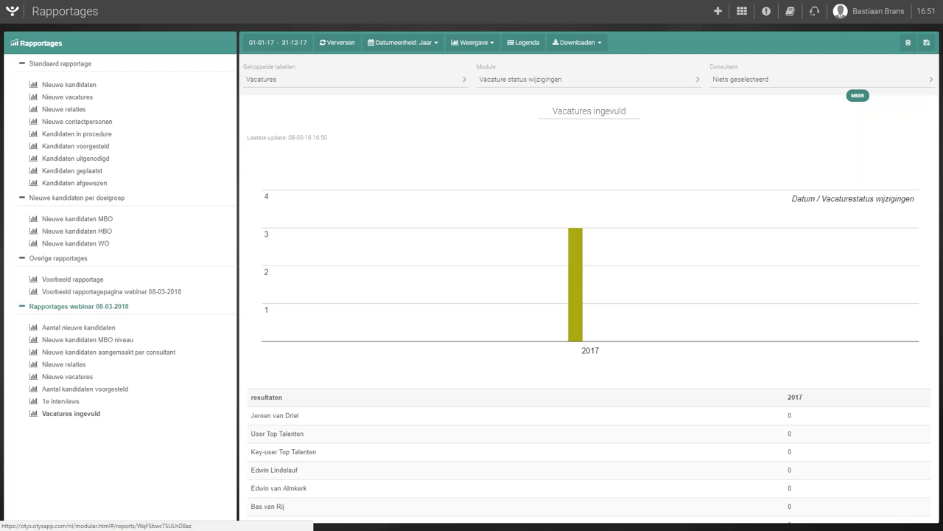
# Add a report page named "Prospectbezoeken" to the Rapportages webinar 08-03-2018 group.
pyautogui.click(123, 308)
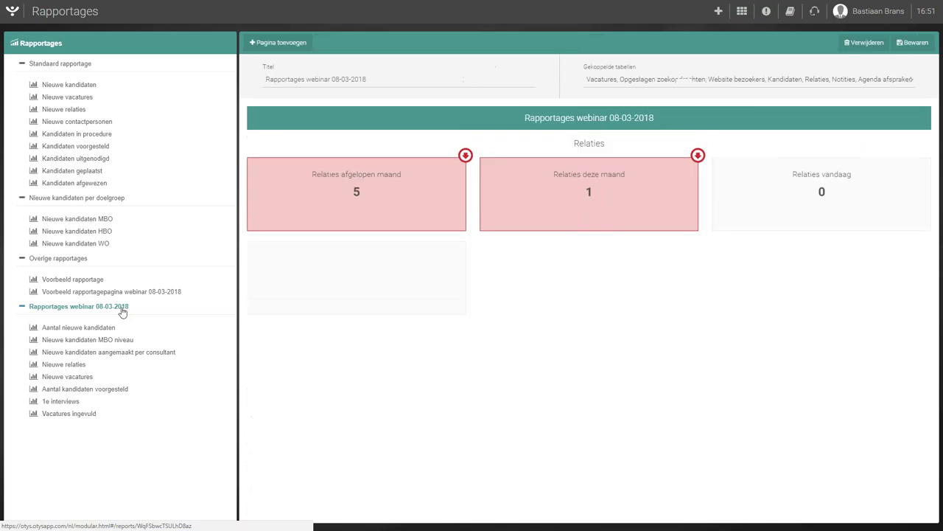
pyautogui.click(287, 42)
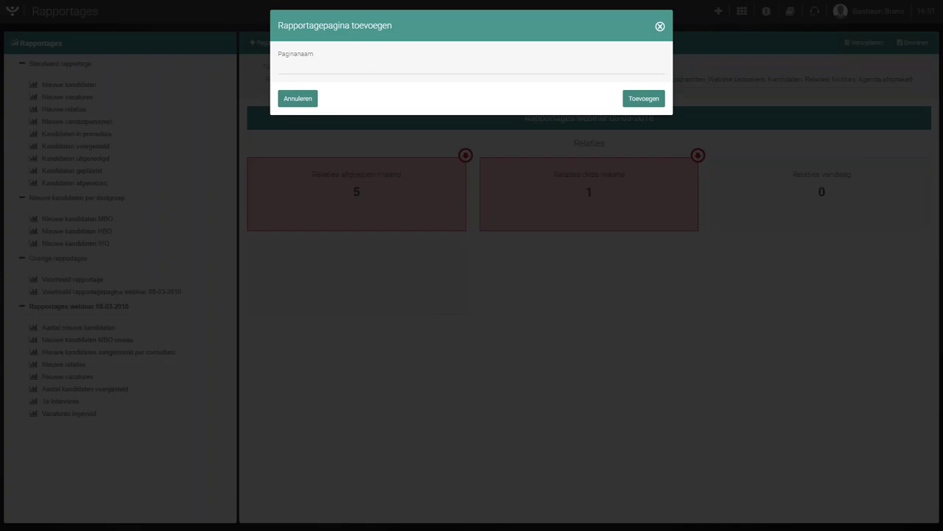
pyautogui.click(379, 66)
pyautogui.write('Prospe')
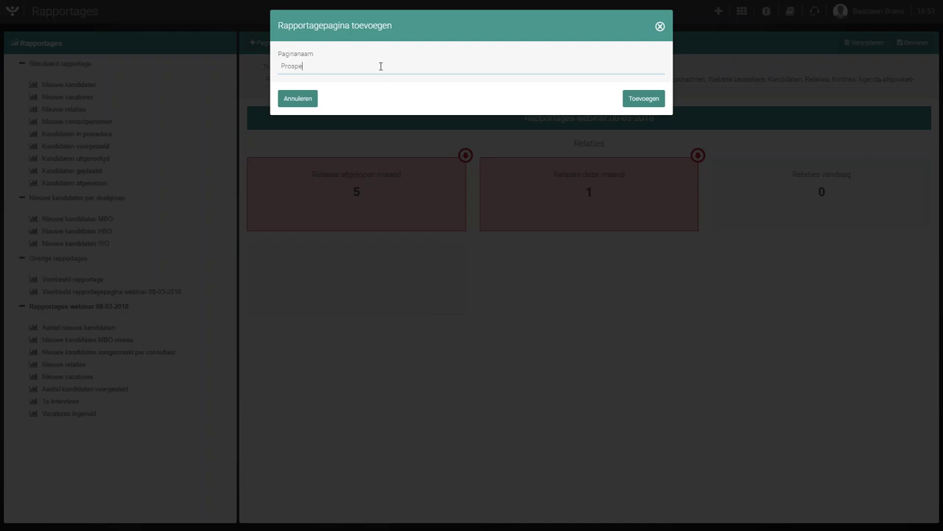
pyautogui.write('ctbezoeken')
pyautogui.click(642, 98)
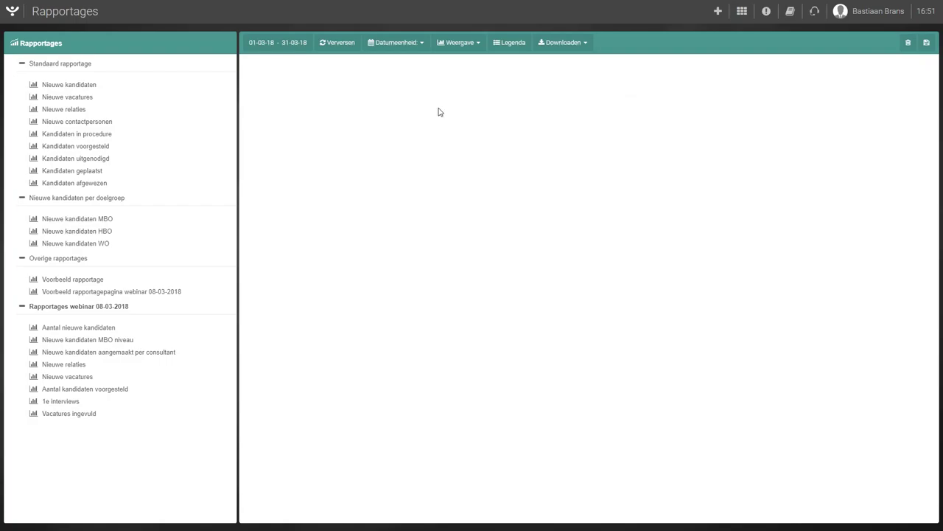
# Link the Prospectbezoeken report to the Agenda afspraken table and select the Per type module.
pyautogui.click(320, 81)
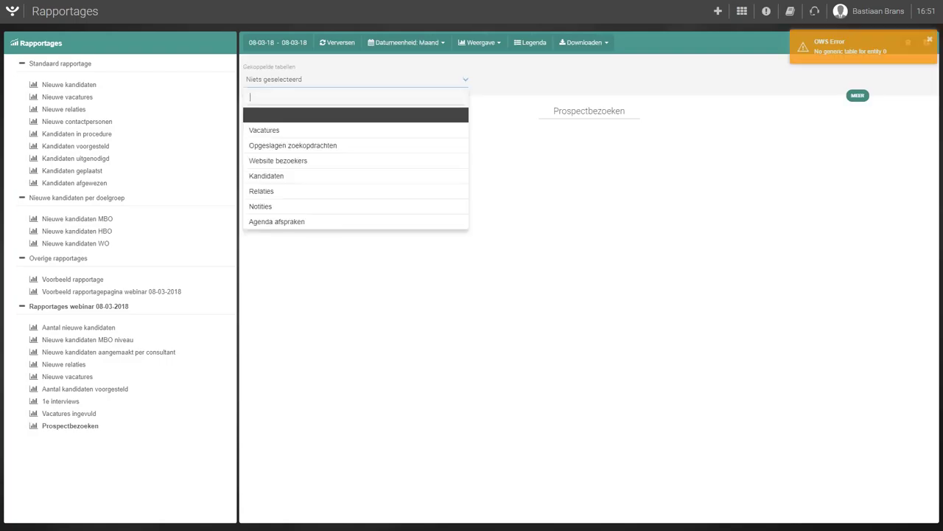
pyautogui.click(326, 223)
pyautogui.click(538, 81)
pyautogui.click(531, 131)
# Expand the extra filters and filter the Prospectbezoeken report on the item type "Prospect bezoek".
pyautogui.click(857, 95)
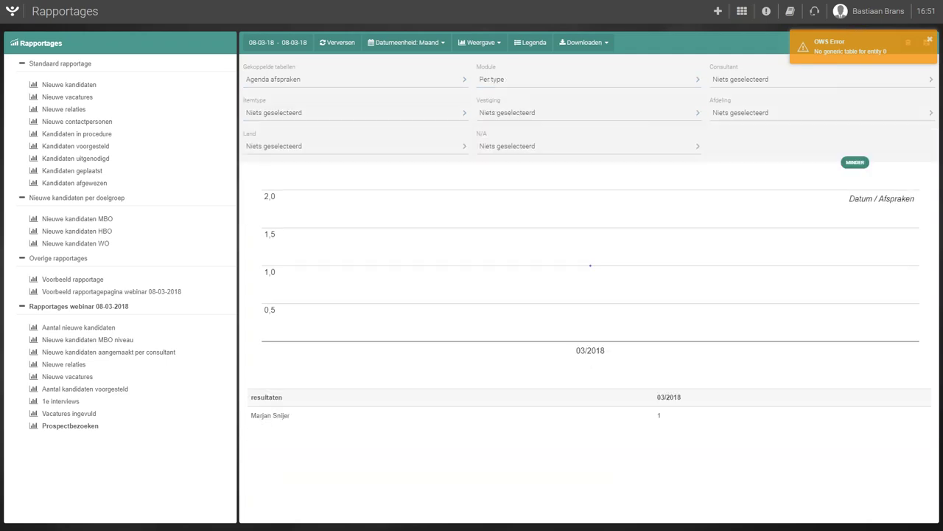
pyautogui.click(303, 109)
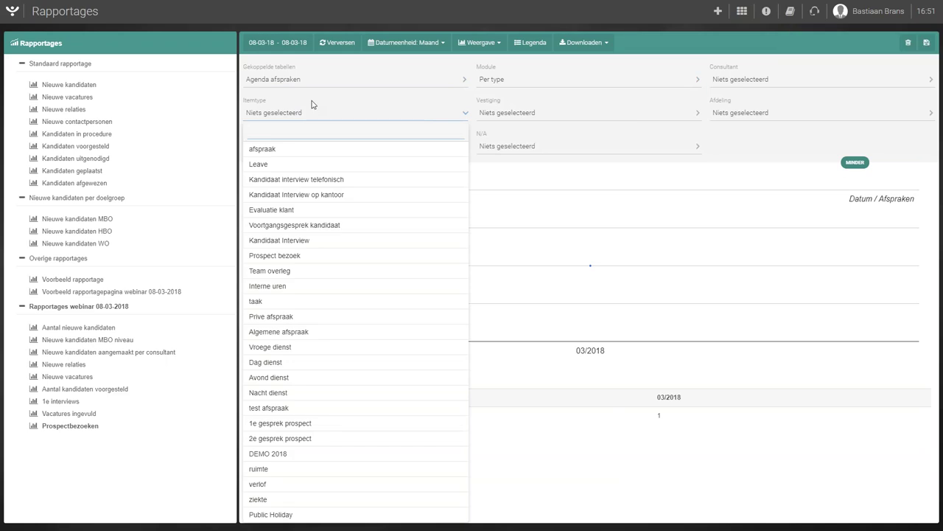
pyautogui.click(313, 256)
pyautogui.click(332, 110)
# Set the Prospectbezoeken report's period to Vorige periode with period type Jaar.
pyautogui.click(269, 44)
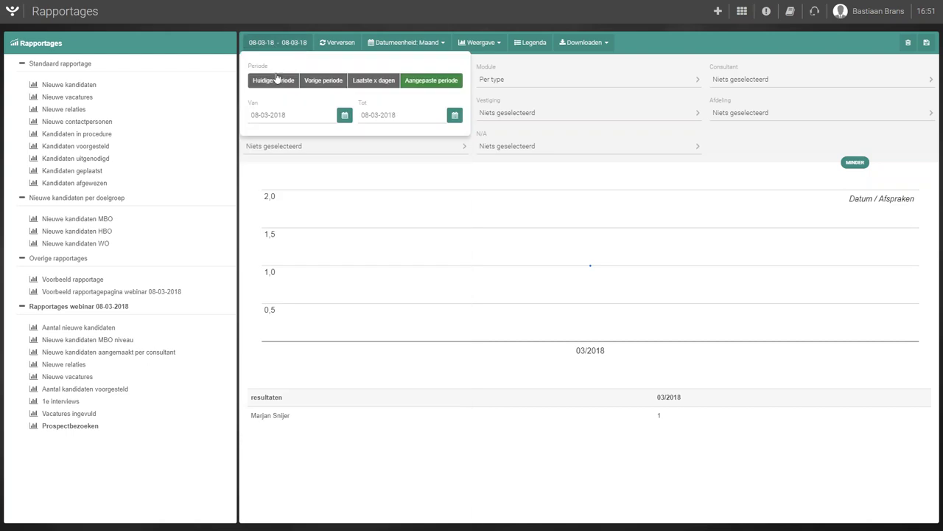
pyautogui.click(274, 79)
pyautogui.click(343, 118)
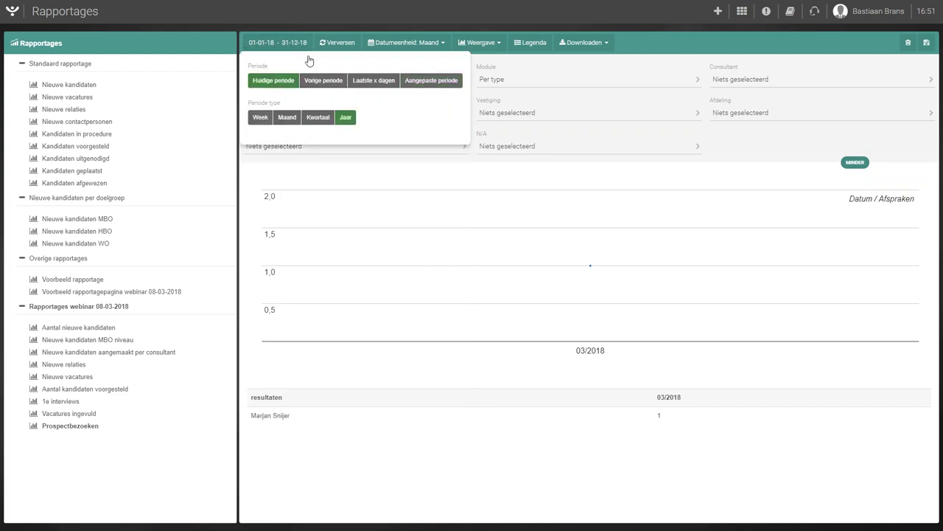
pyautogui.click(333, 81)
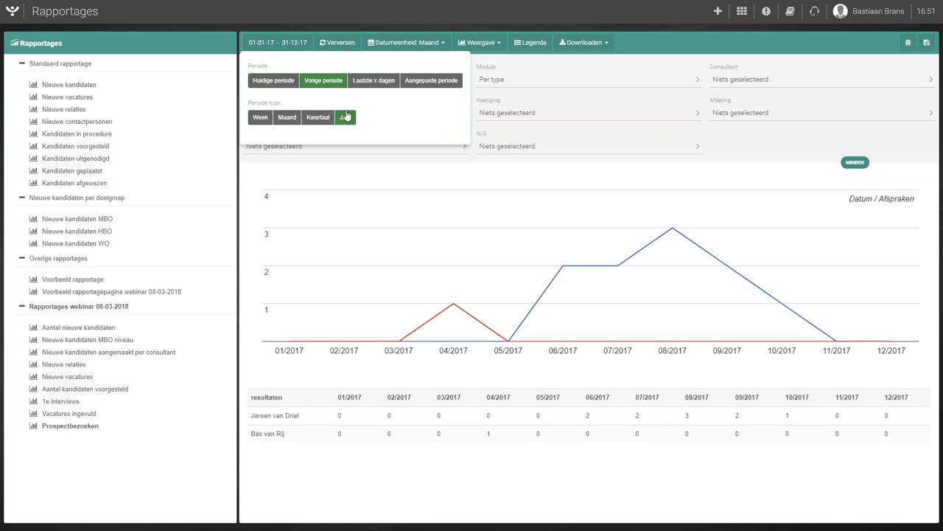
pyautogui.click(295, 45)
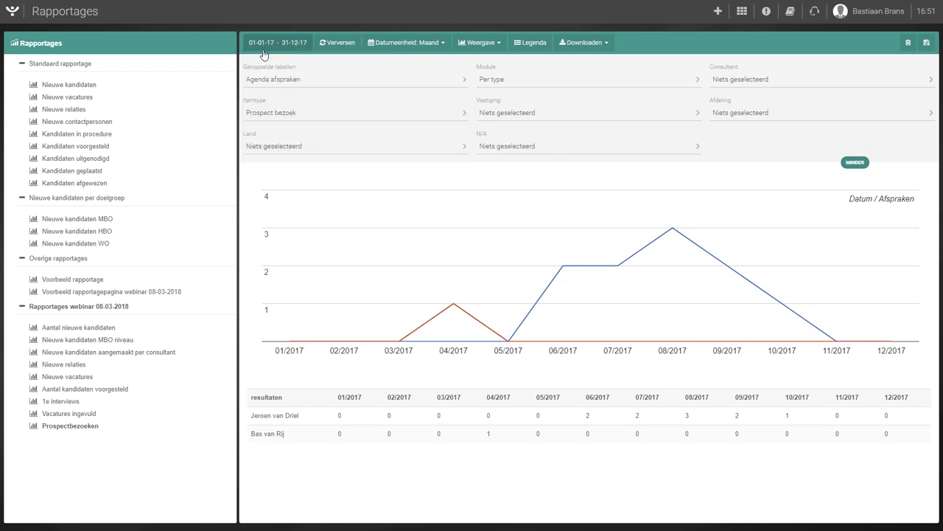
# Display the Prospectbezoeken report per Jaar as a pie chart with its legend shown.
pyautogui.click(387, 43)
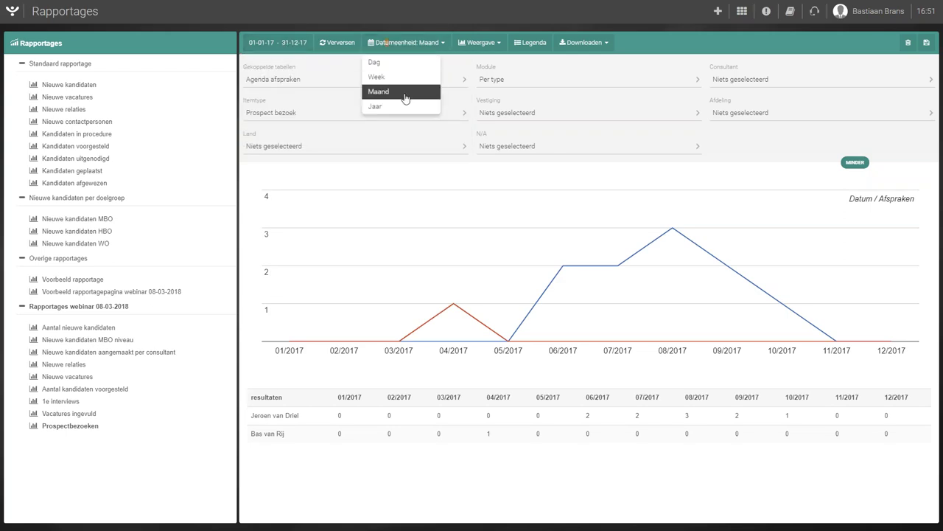
pyautogui.click(401, 106)
pyautogui.click(472, 43)
pyautogui.click(459, 137)
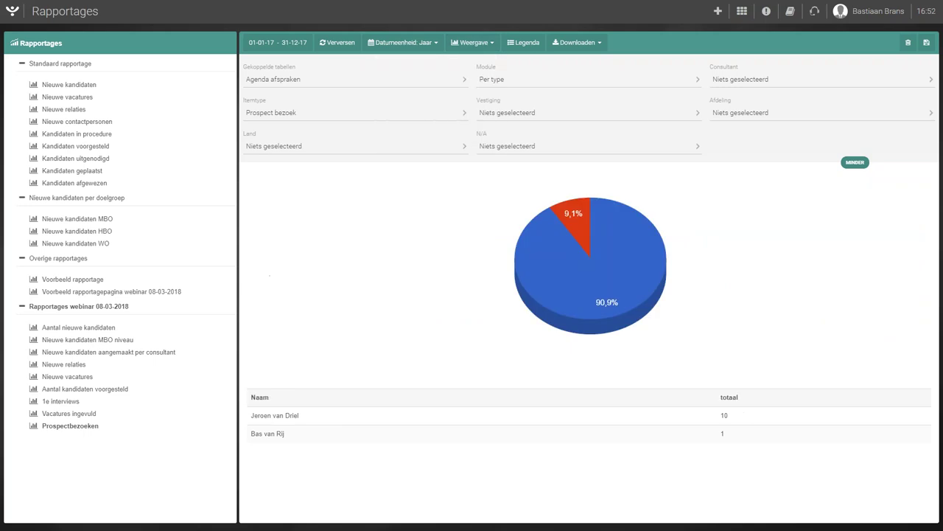
pyautogui.click(526, 49)
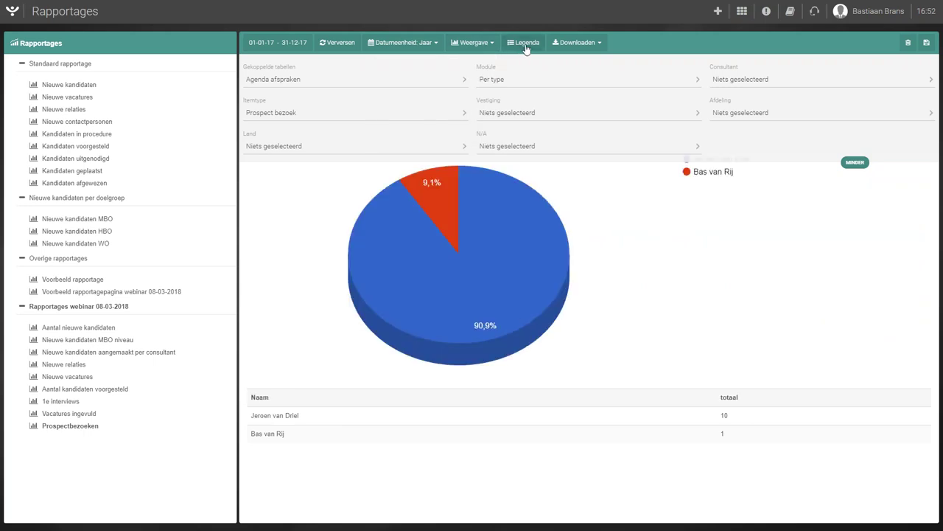
# Review the Prospectbezoeken report's item type filter and leave the extra filters collapsed.
pyautogui.click(861, 162)
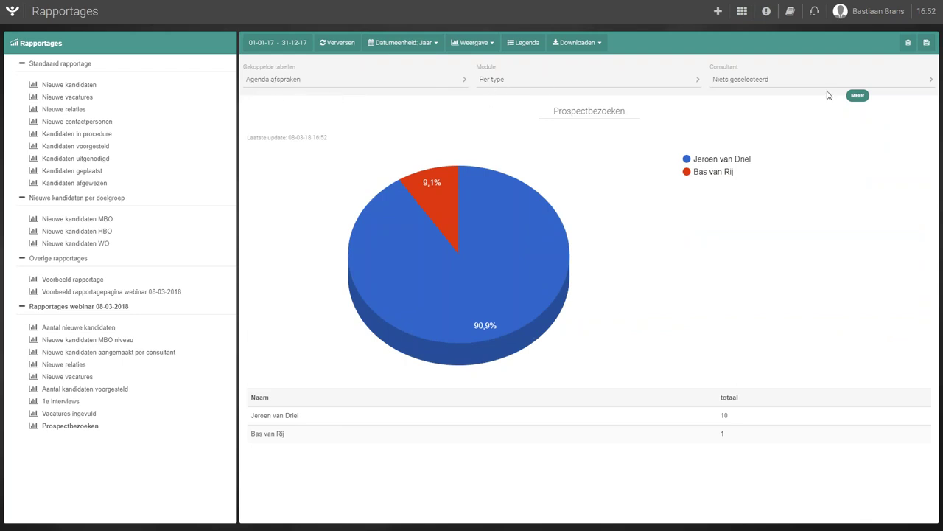
pyautogui.click(853, 96)
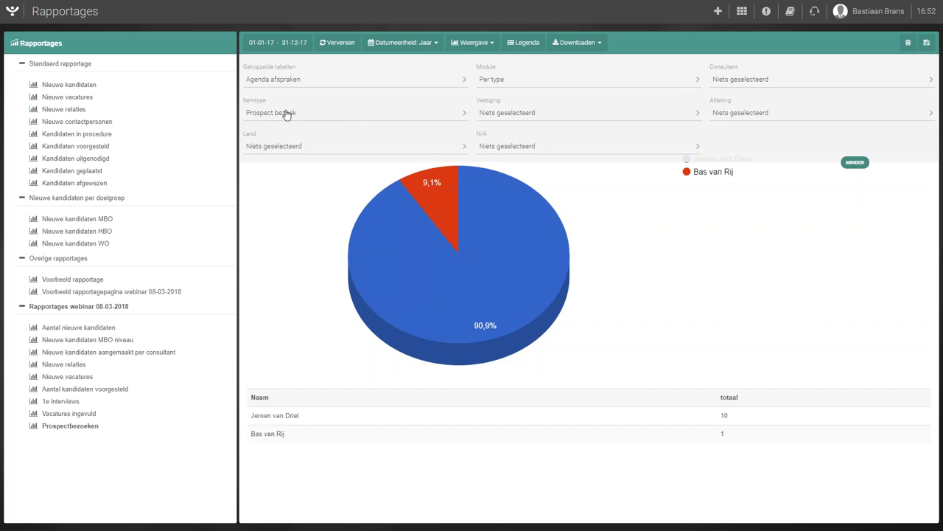
pyautogui.click(859, 162)
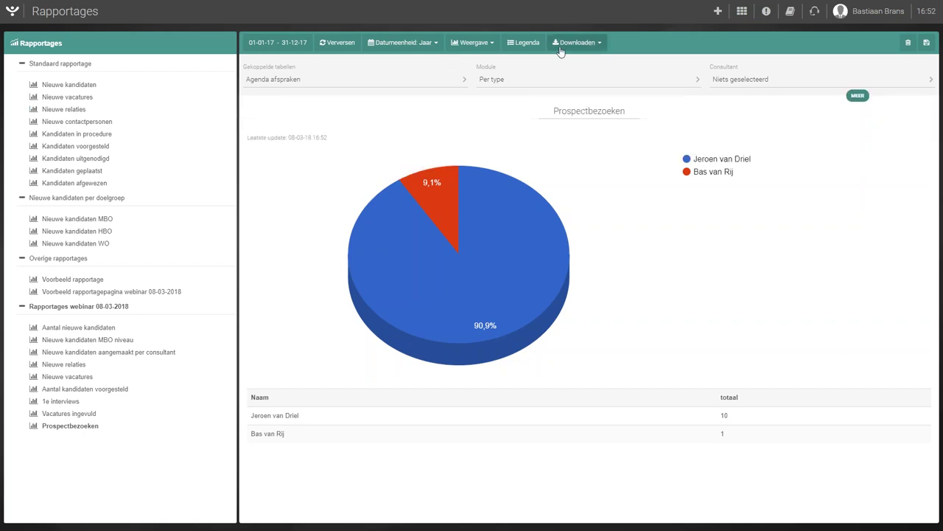
pyautogui.moveTo(452, 204)
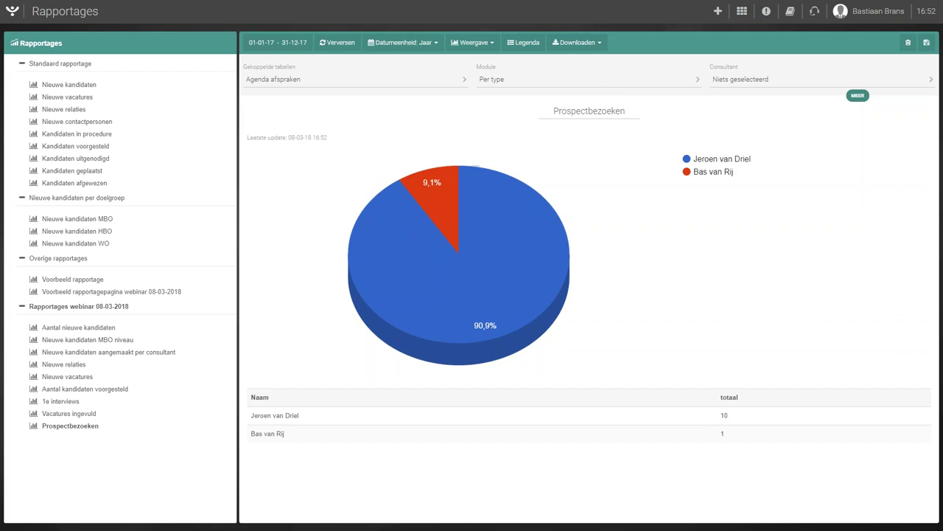
# Add a report page named "Klanten gesproken" to the Rapportages webinar 08-03-2018 group.
pyautogui.click(67, 306)
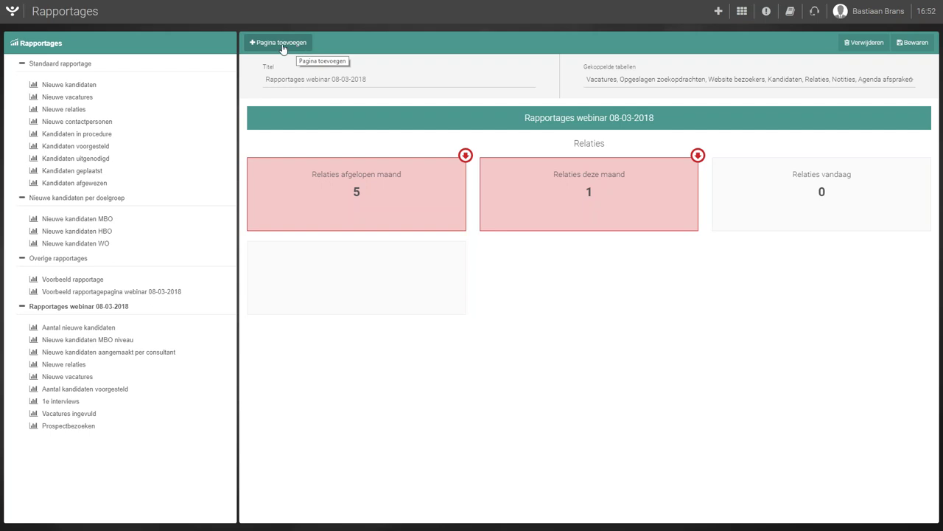
pyautogui.click(282, 44)
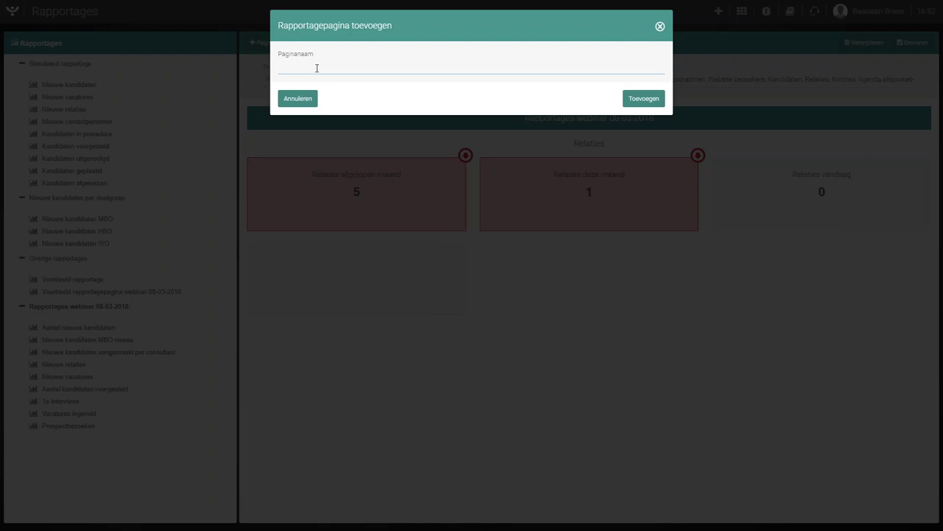
pyautogui.write('Klanten gesproken')
pyautogui.click(659, 99)
# Link the Klanten gesproken report to the Notities table and select the Per consultant module.
pyautogui.click(347, 78)
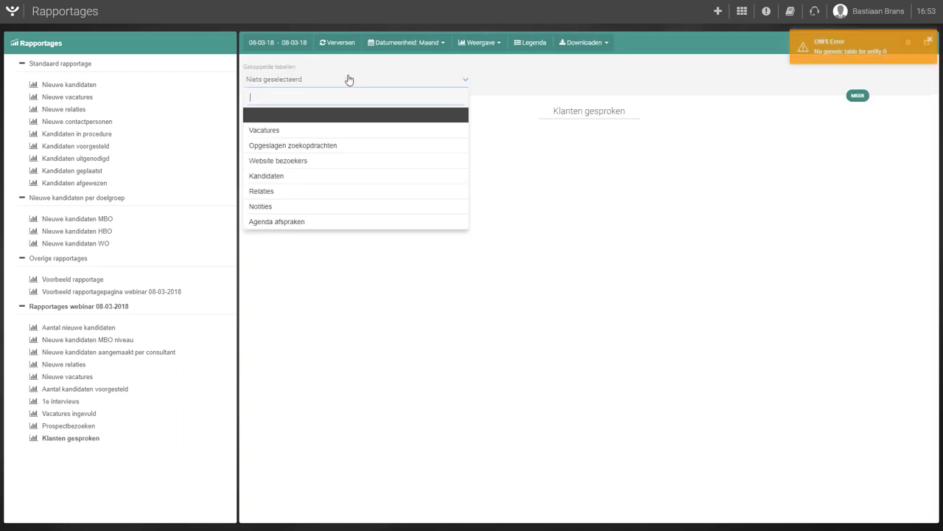
pyautogui.click(354, 209)
pyautogui.click(553, 79)
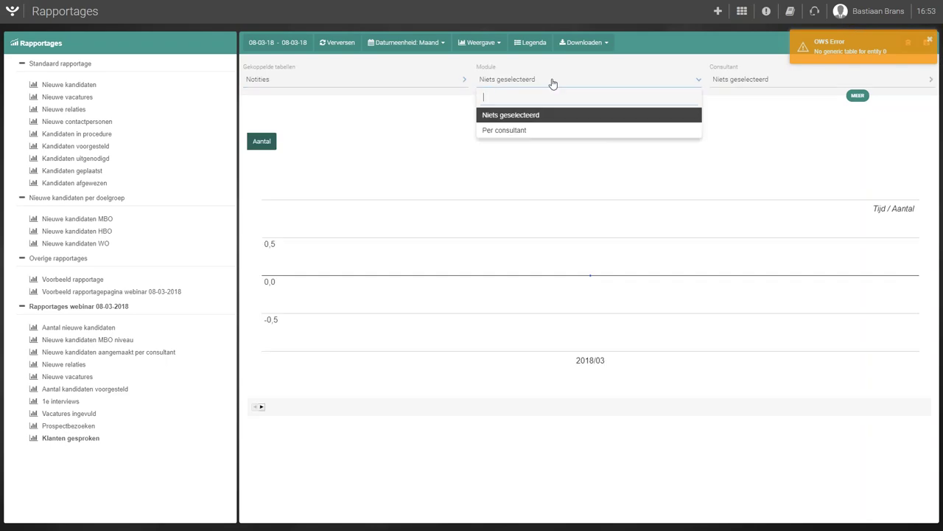
pyautogui.click(538, 131)
# Filter the Klanten gesproken report on the document types Gespreksverslag and Commercieel belletje.
pyautogui.click(857, 95)
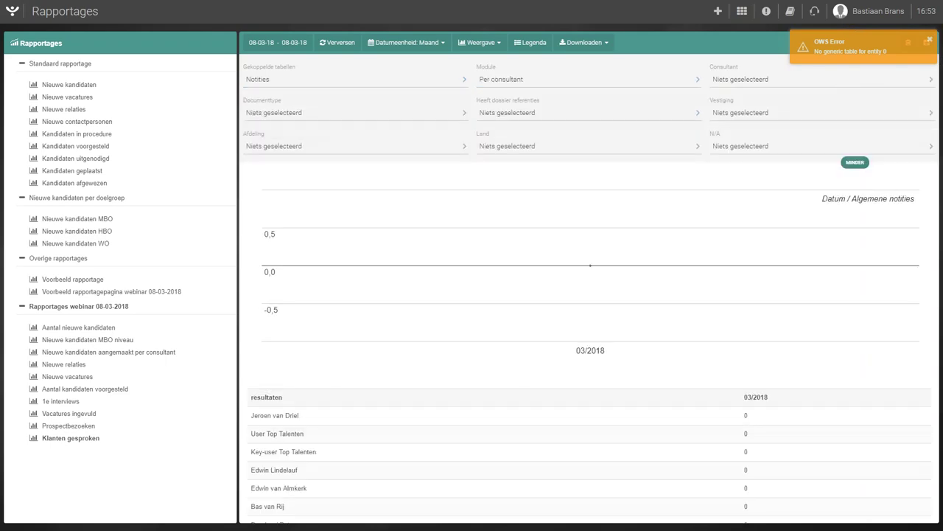
pyautogui.click(295, 112)
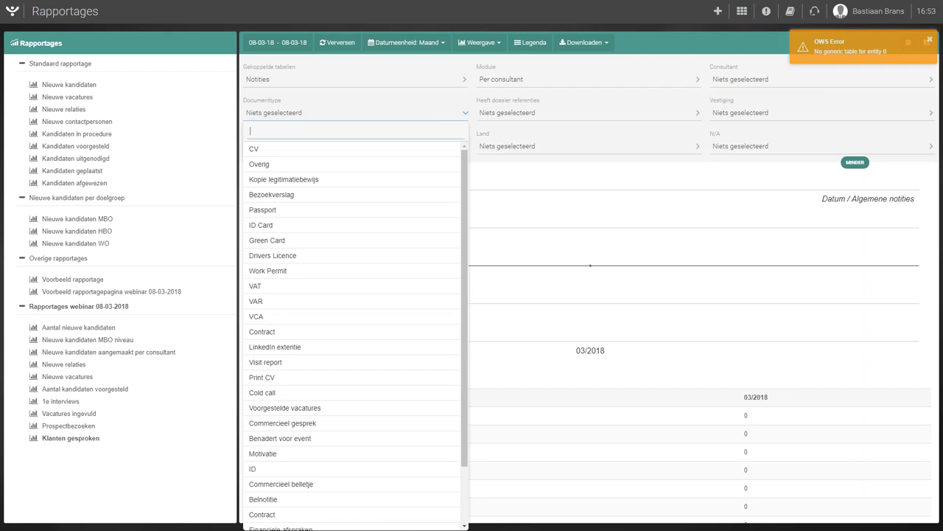
pyautogui.scroll(-1, 347, 193)
pyautogui.scroll(1, 349, 196)
pyautogui.scroll(-1, 348, 196)
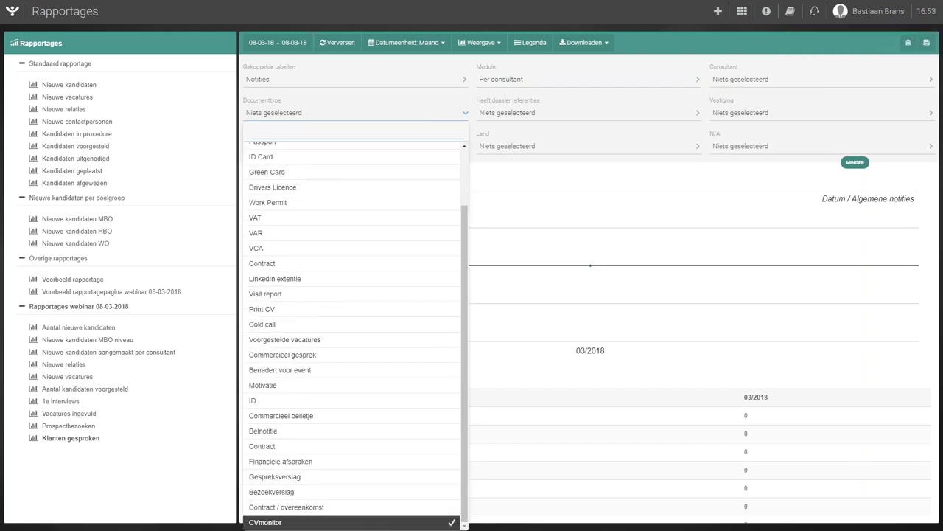
pyautogui.click(351, 483)
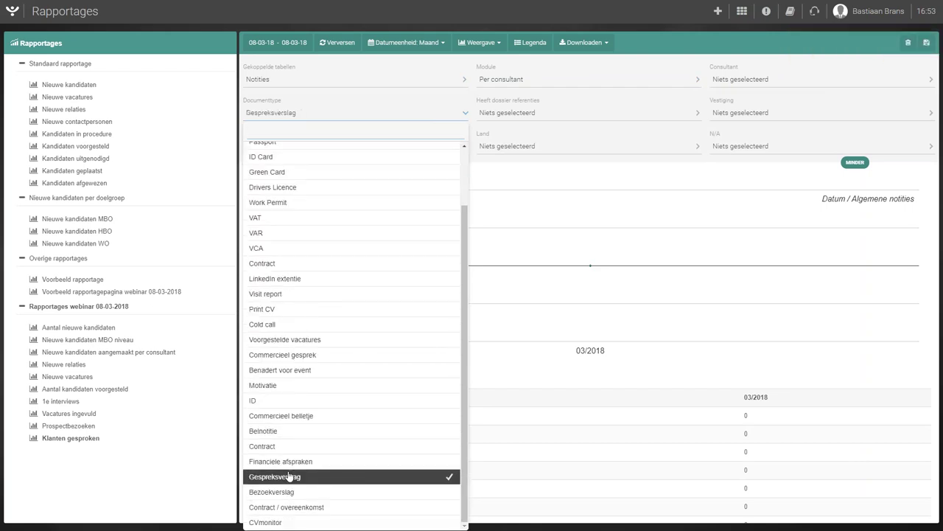
pyautogui.click(309, 421)
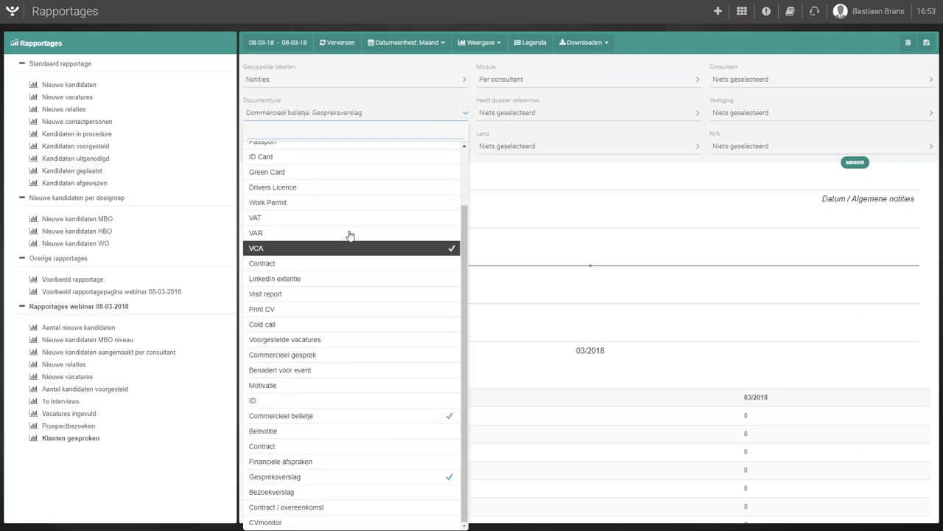
pyautogui.click(516, 192)
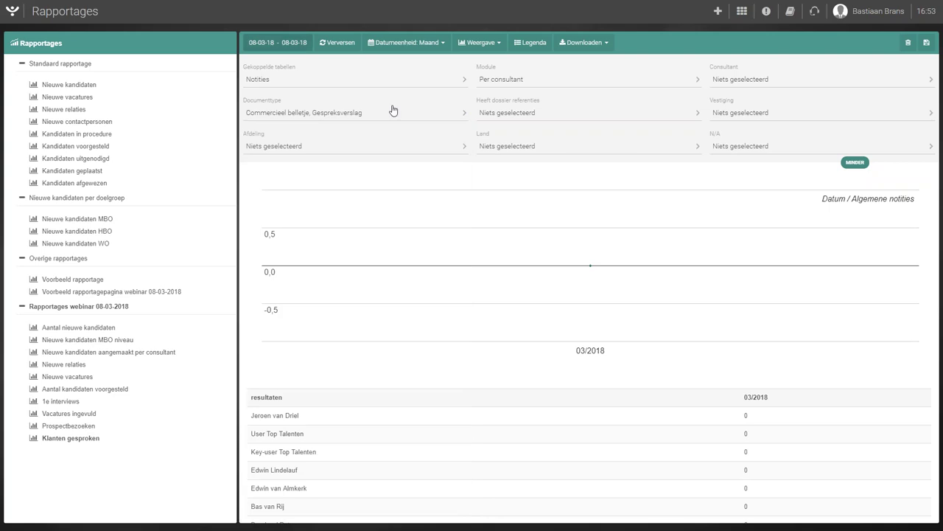
# Set the Klanten gesproken report's period to the previous year, 01-01-17 to 31-12-17.
pyautogui.click(274, 44)
pyautogui.click(272, 82)
pyautogui.click(345, 117)
pyautogui.click(286, 45)
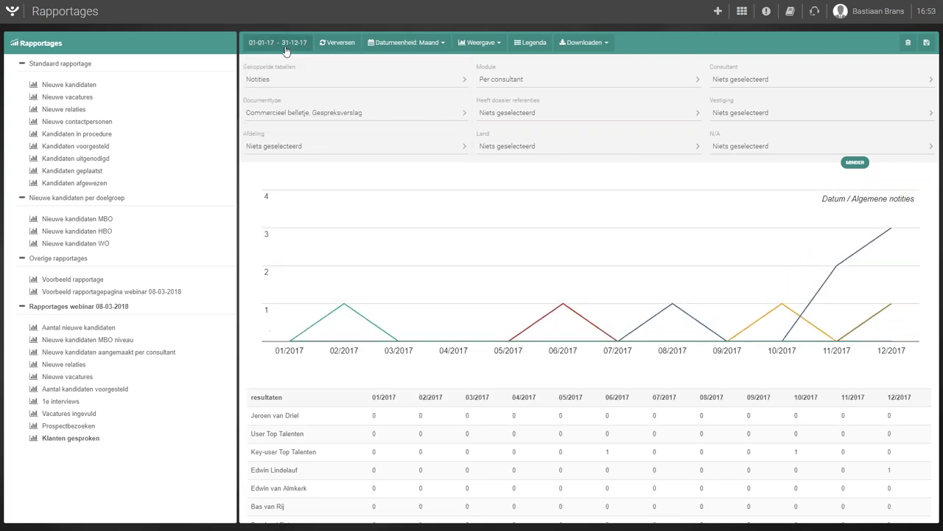
# Display the Klanten gesproken report as a Kolomdiagram with Jaar as the date unit.
pyautogui.click(415, 44)
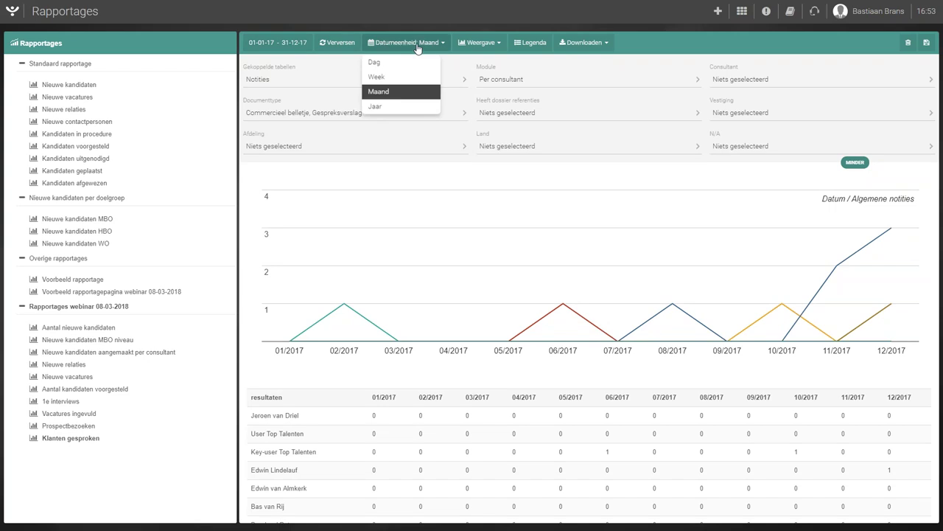
pyautogui.click(417, 45)
pyautogui.click(475, 44)
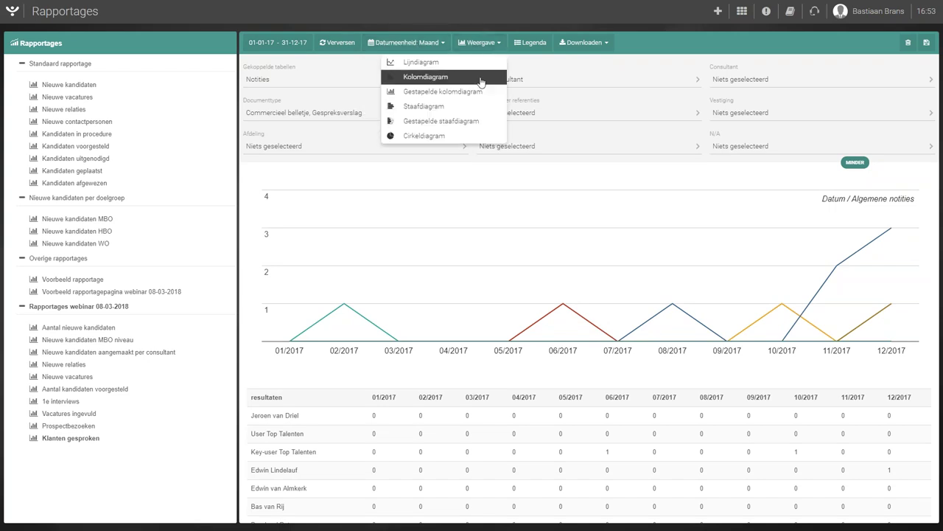
pyautogui.click(481, 81)
pyautogui.click(400, 42)
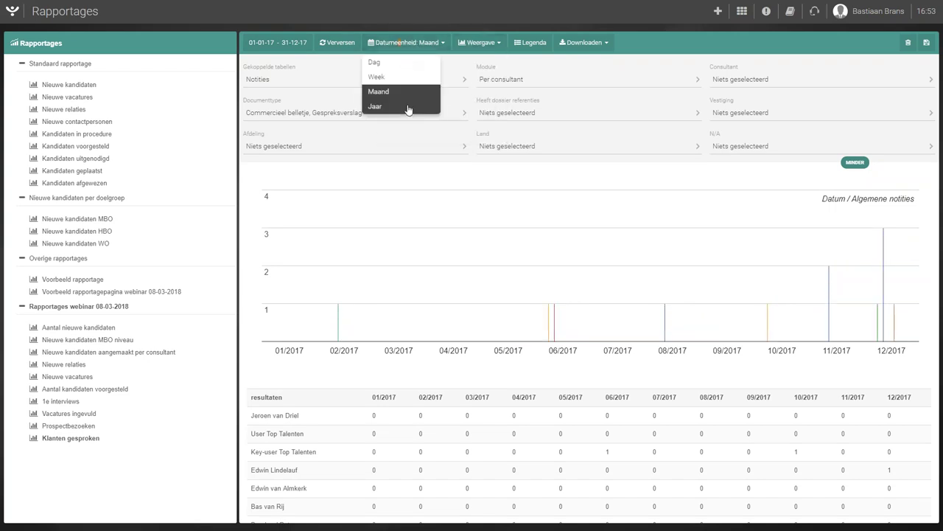
pyautogui.click(409, 107)
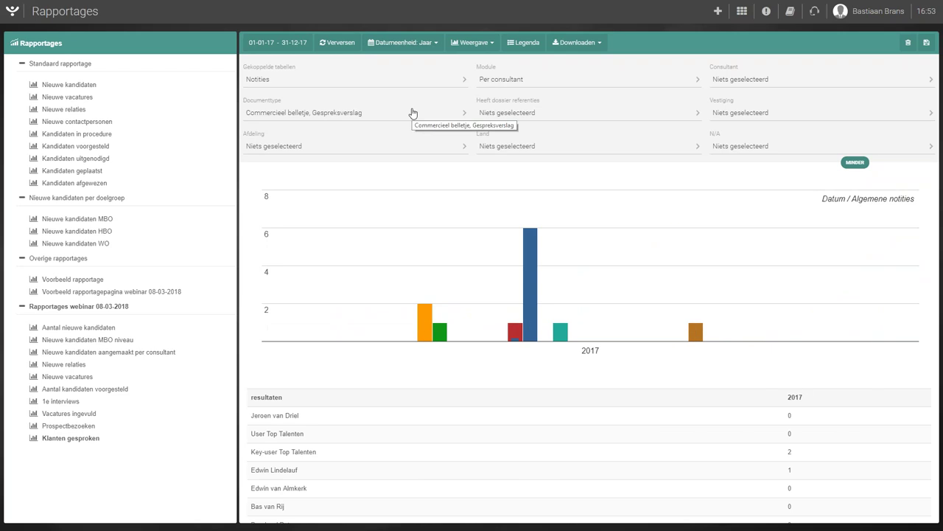
# Collapse the extra filters of the Klanten gesproken report, show the chart legend and inspect the consultants' bars.
pyautogui.click(855, 163)
pyautogui.click(531, 44)
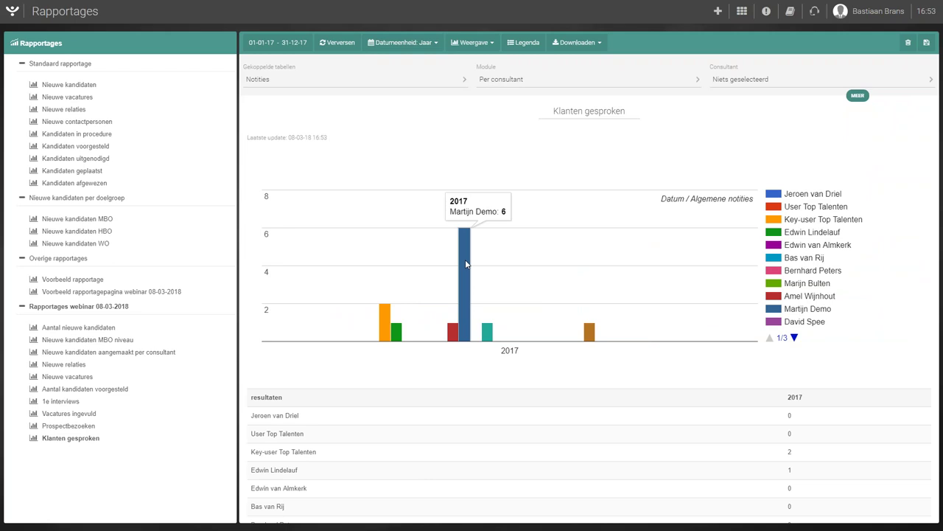
pyautogui.moveTo(492, 336)
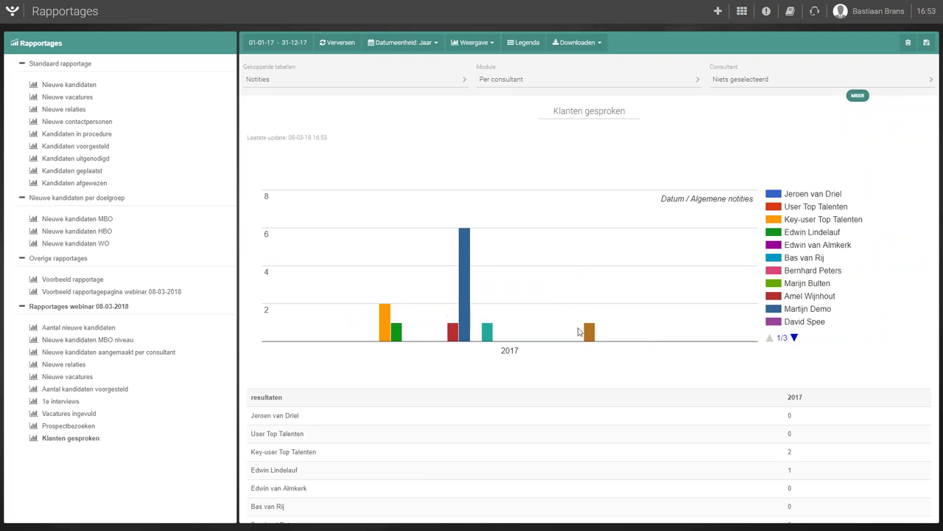
pyautogui.moveTo(578, 336)
# Add a report page named "Weergaven, conversies & plaatsingen" to the Rapportages webinar 08-03-2018 group.
pyautogui.click(105, 308)
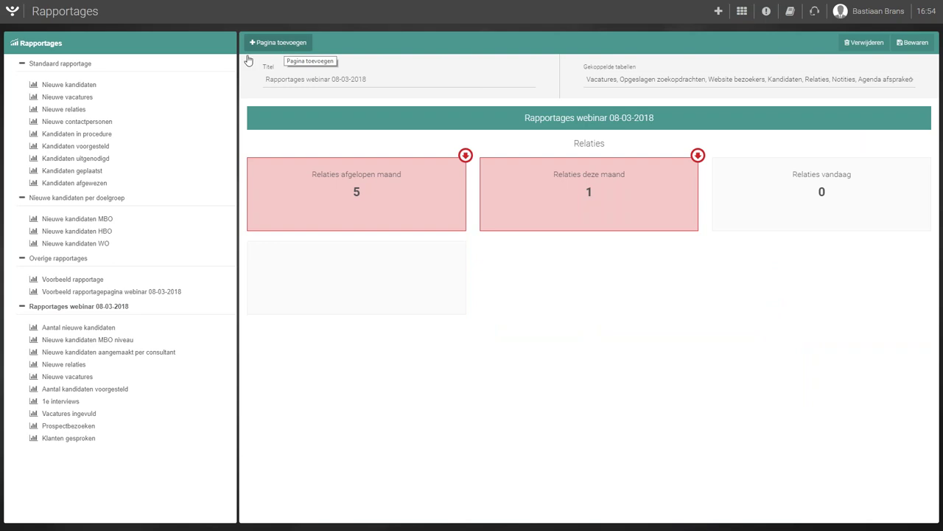
pyautogui.click(284, 47)
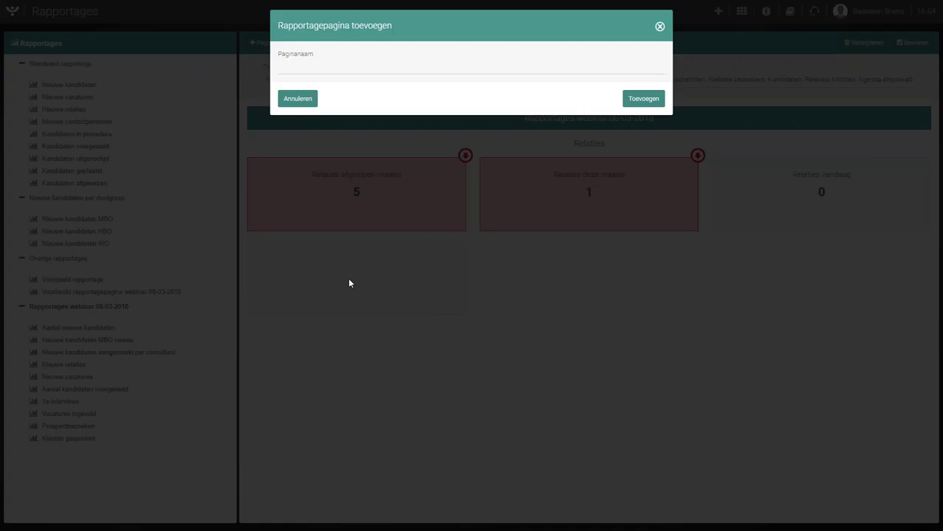
pyautogui.write('WebsiNieu')
pyautogui.press('BackSpace')
pyautogui.press('BackSpace')
pyautogui.press('BackSpace')
pyautogui.write('e')
pyautogui.press('BackSpace')
pyautogui.press('BackSpace')
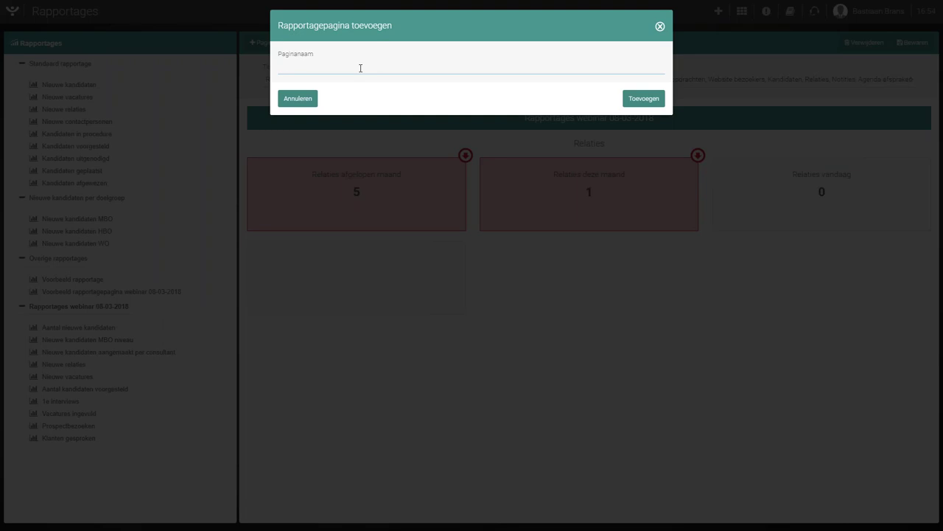
pyautogui.write('Weergaven ')
pyautogui.write('conversies & plaatsinegen')
pyautogui.hotkey('ctrl', 'a')
pyautogui.click(645, 103)
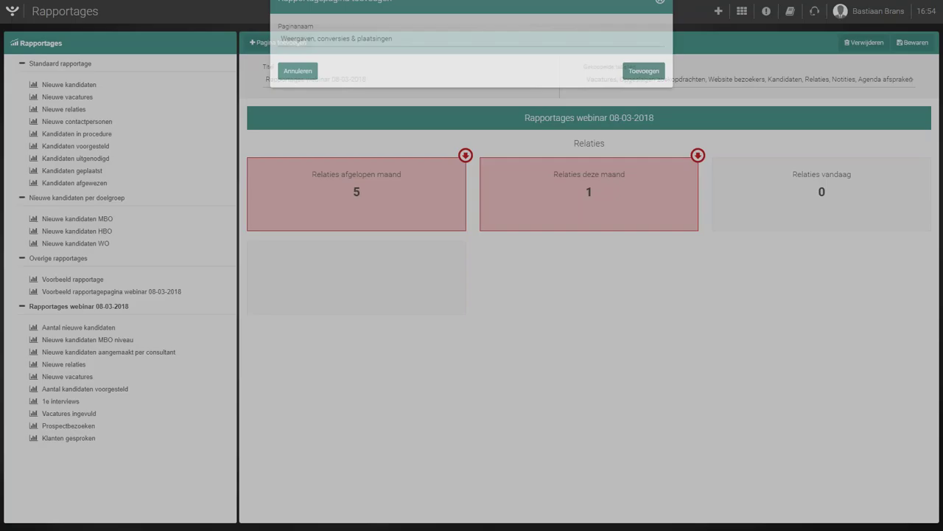
# Link the Weergaven, conversies & plaatsingen report to the Website bezoekers table, leaving the module unselected.
pyautogui.click(354, 81)
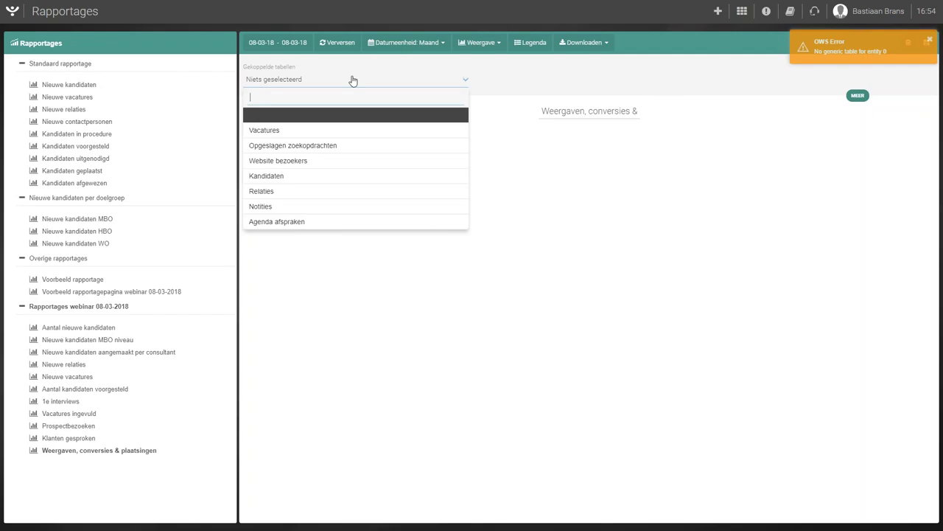
pyautogui.click(359, 161)
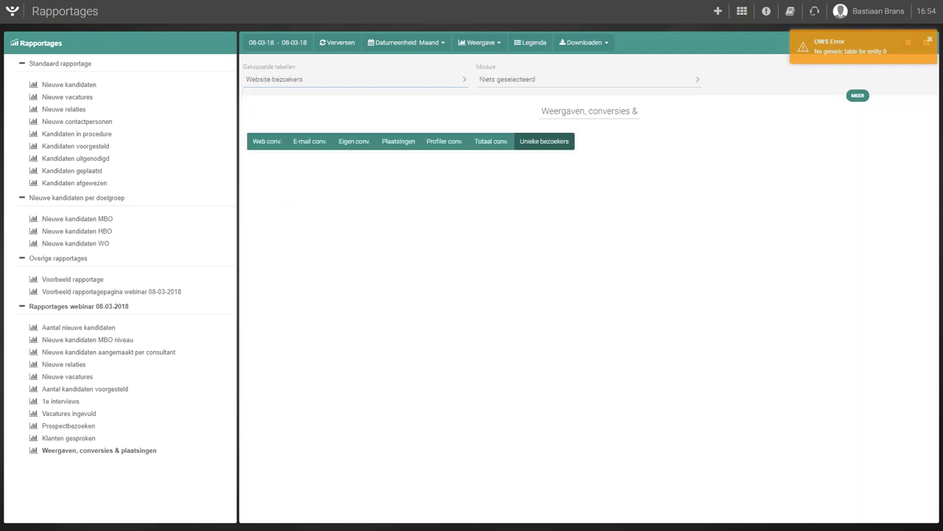
pyautogui.click(504, 82)
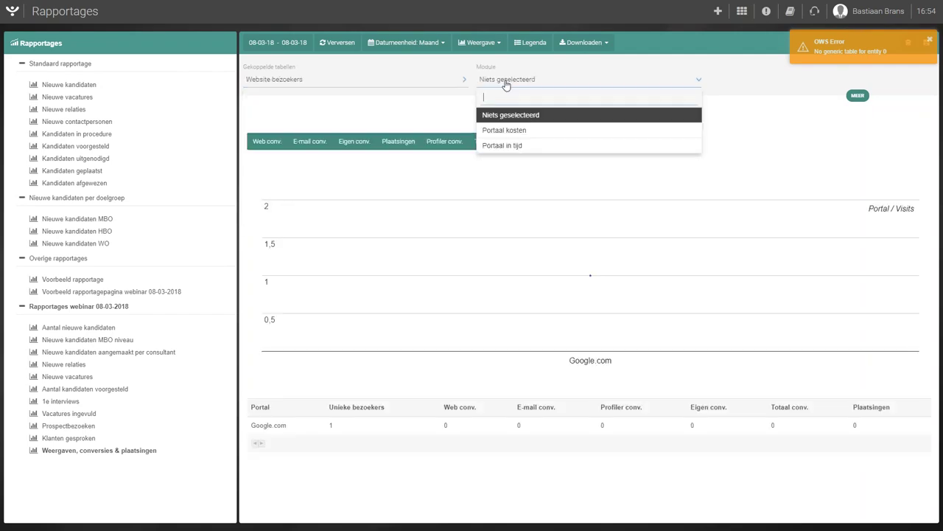
pyautogui.click(506, 85)
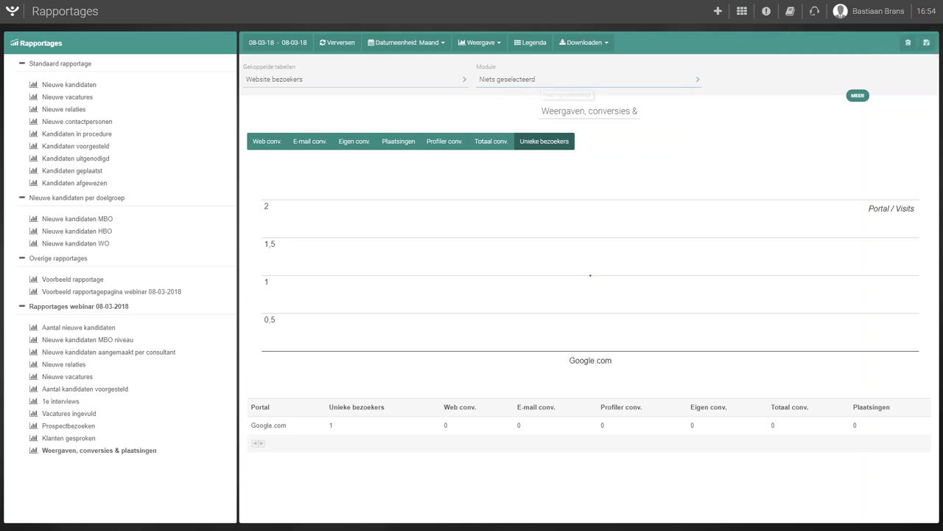
# Set the website visitors report's period to the current year, 01-01-18 to 31-12-18, with Jaar as the date unit.
pyautogui.click(273, 44)
pyautogui.click(275, 81)
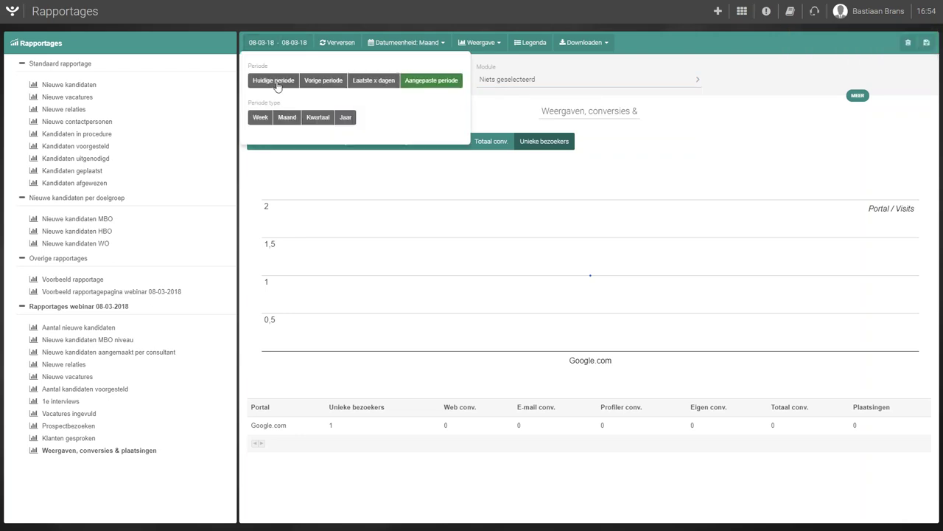
pyautogui.click(340, 121)
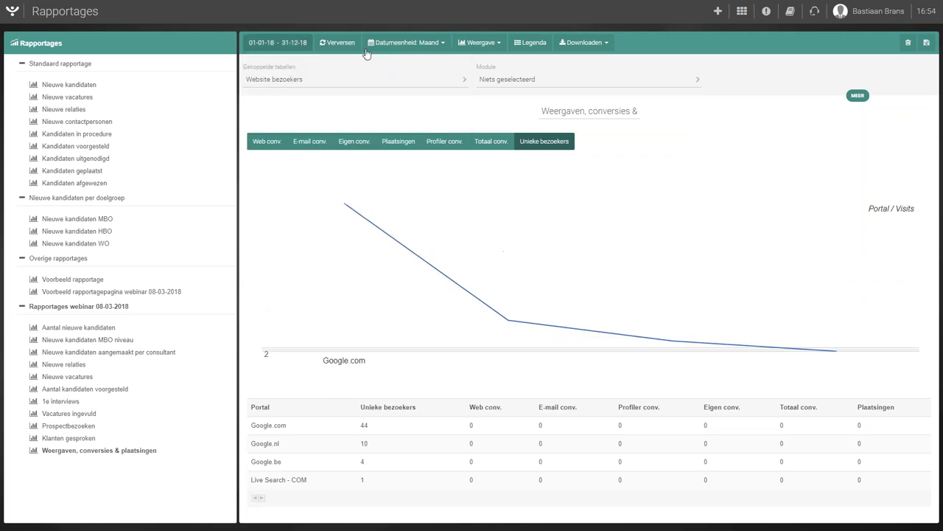
pyautogui.click(398, 45)
pyautogui.click(408, 107)
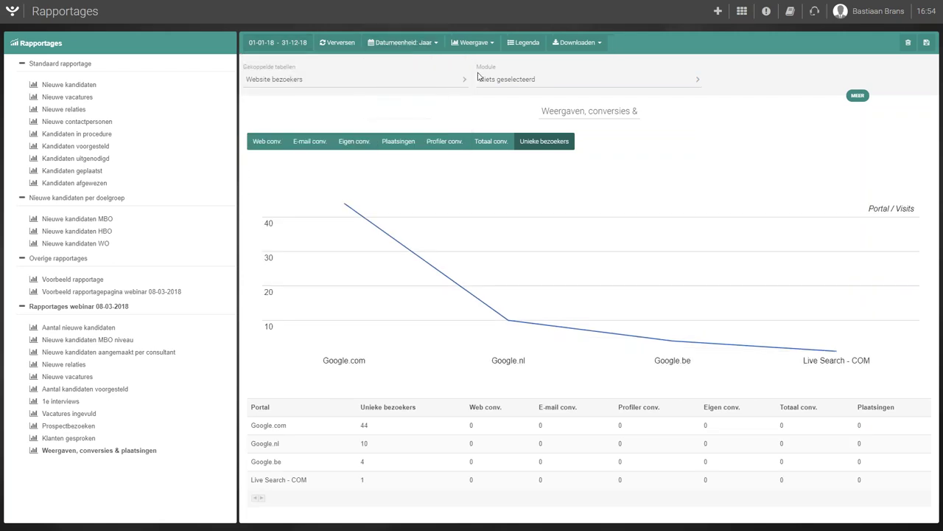
# Display the website visitors report as a Kolomdiagram and inspect the unique visitors of each portal.
pyautogui.click(491, 45)
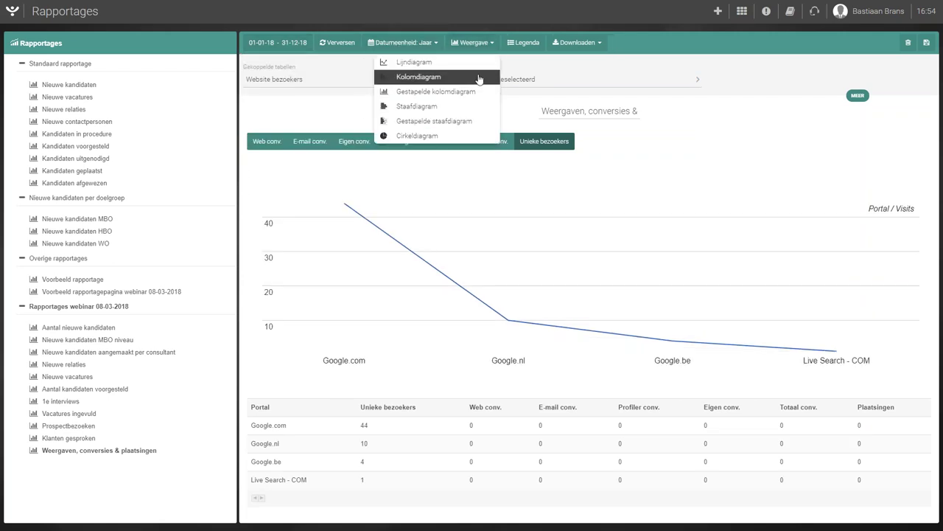
pyautogui.click(480, 79)
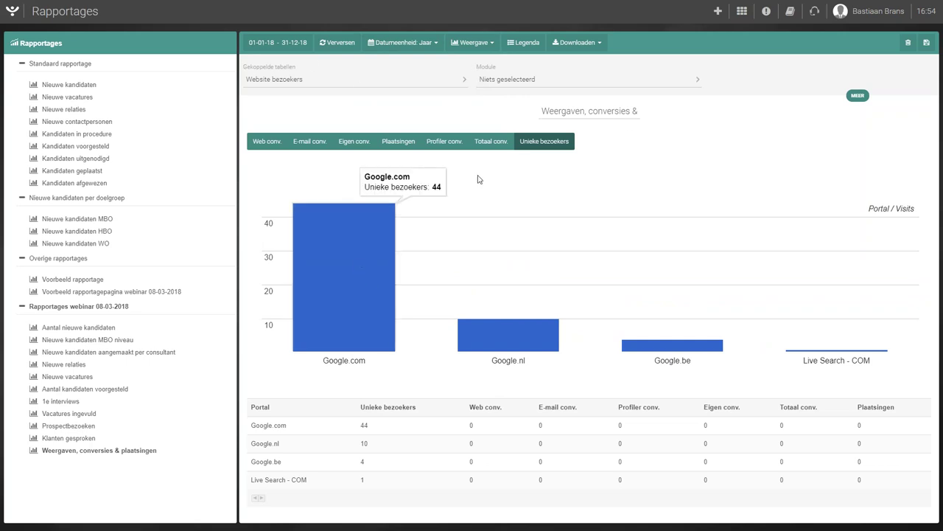
pyautogui.moveTo(363, 261)
pyautogui.moveTo(527, 348)
pyautogui.moveTo(712, 346)
pyautogui.moveTo(823, 355)
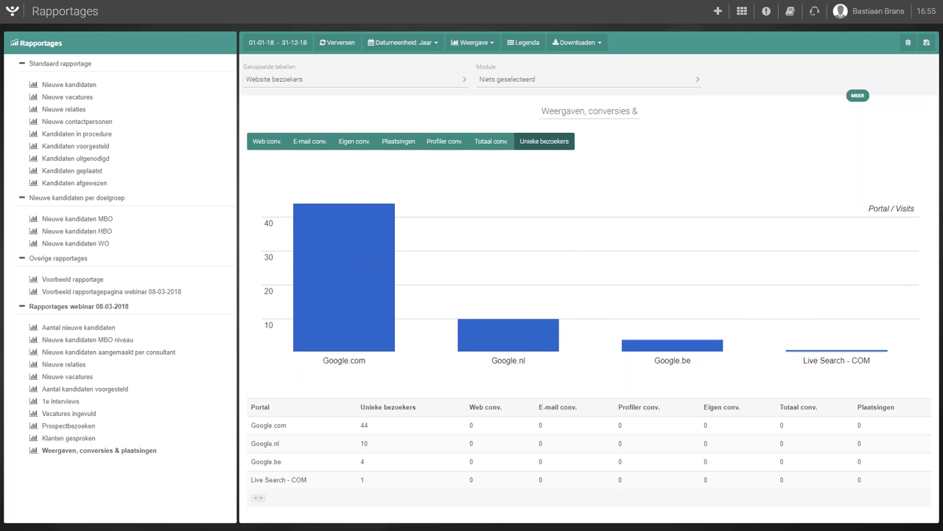
# Add Totaal conv. and Plaatsingen to the chart and set the period to the previous year, 01-01-17 to 31-12-17.
pyautogui.click(494, 144)
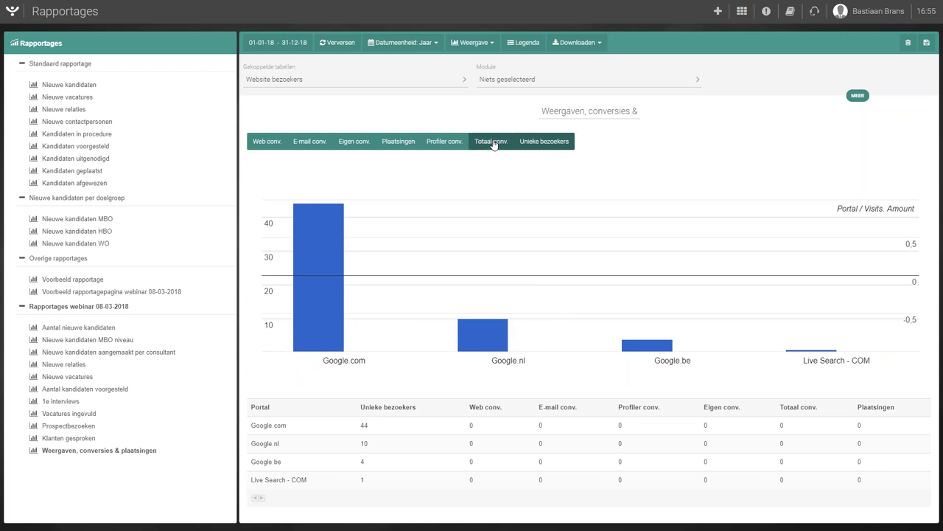
pyautogui.click(392, 146)
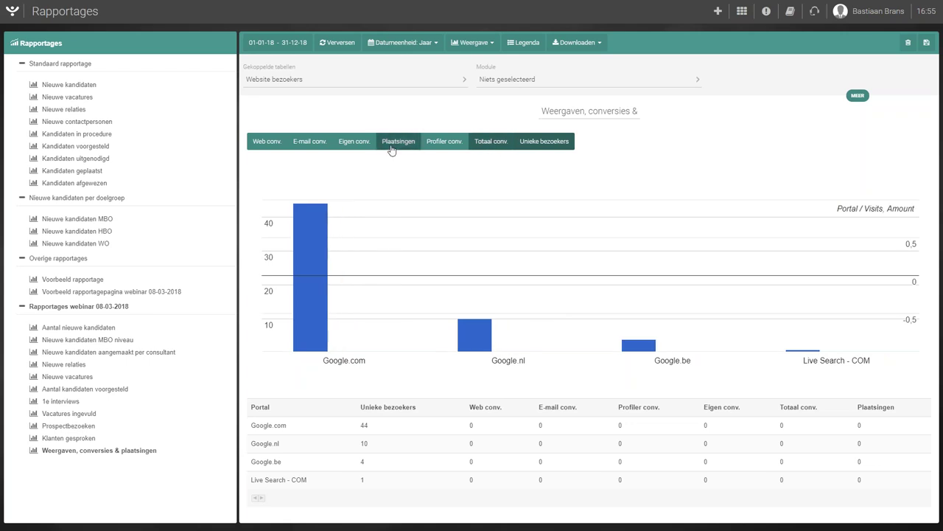
pyautogui.click(286, 45)
pyautogui.click(323, 81)
pyautogui.click(350, 121)
pyautogui.click(295, 44)
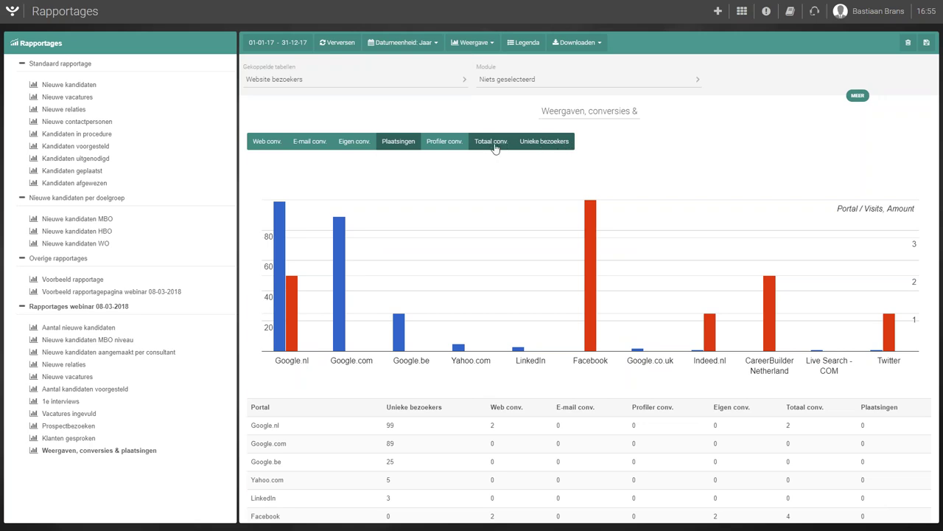
# Show the chart legend, check the extra filters, and compare the unique visitors and total conversions of Google.nl.
pyautogui.click(858, 96)
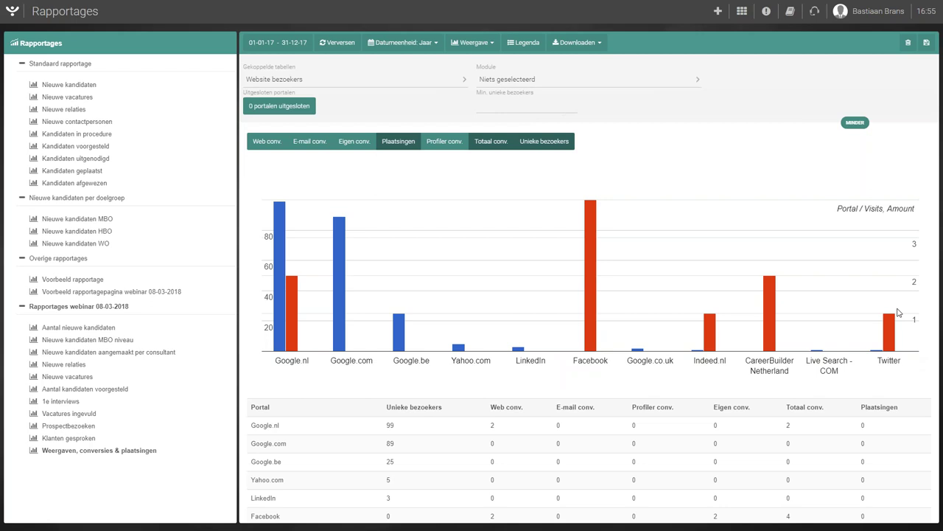
pyautogui.click(528, 42)
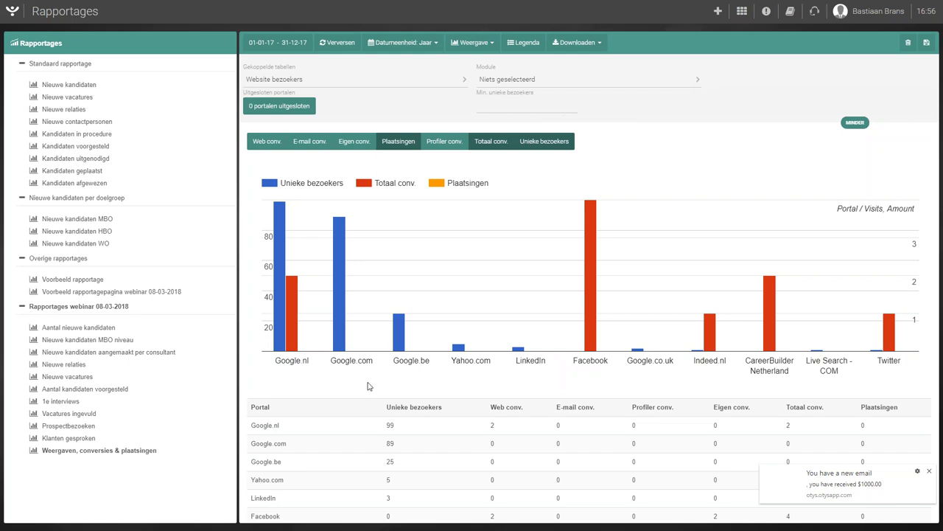
pyautogui.moveTo(276, 231)
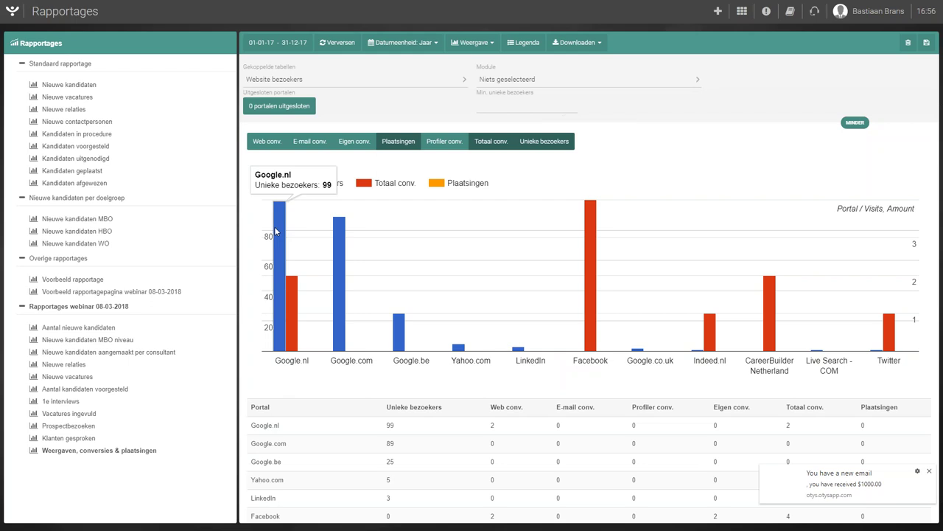
pyautogui.moveTo(294, 290)
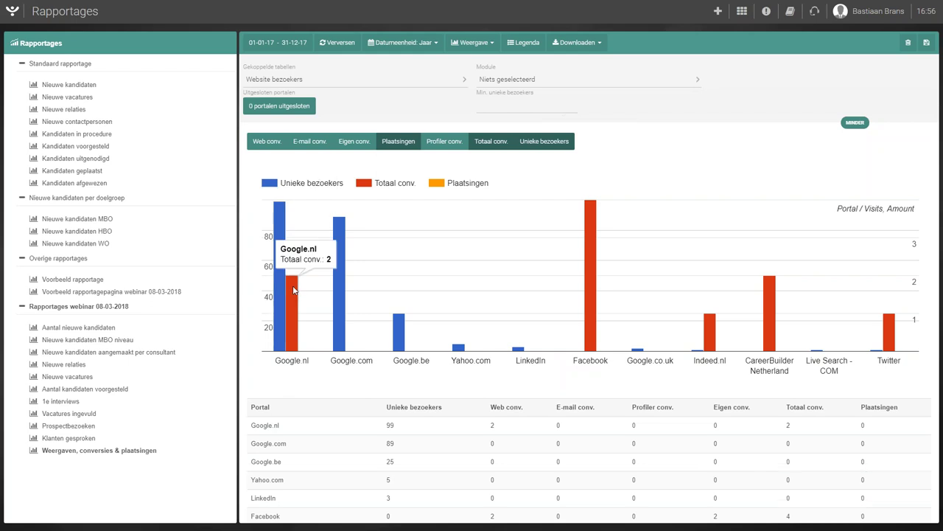
pyautogui.click(867, 120)
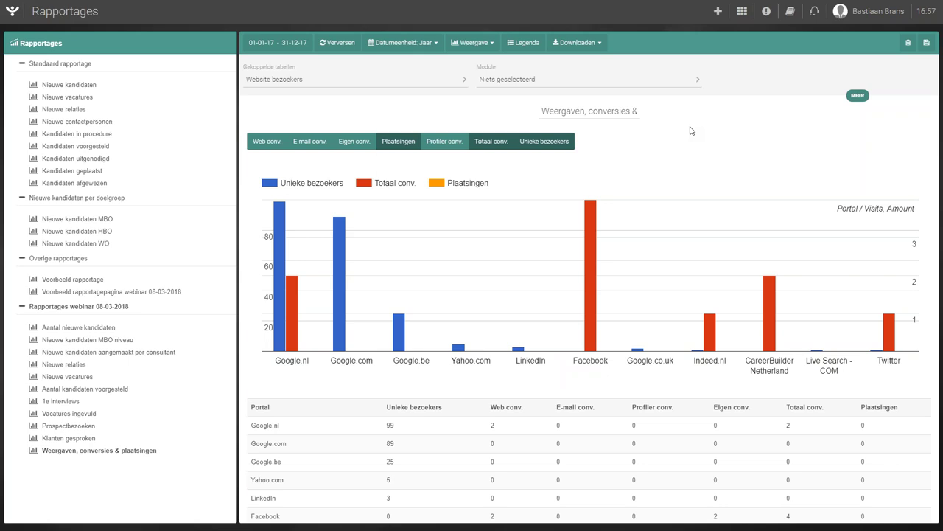
# Examine the tables linked to the Rapportages webinar 08-03-2018 group and those selectable in its Aantal nieuwe kandidaten report.
pyautogui.click(73, 306)
pyautogui.click(726, 83)
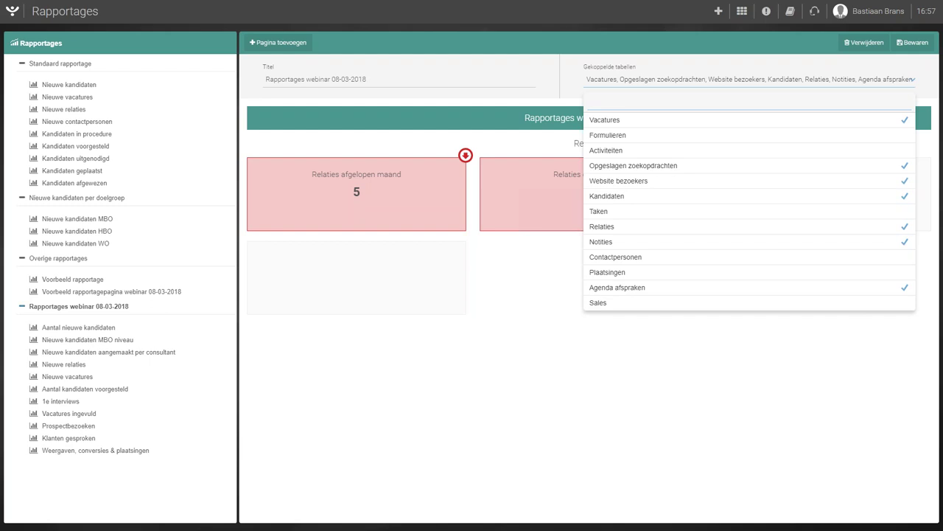
pyautogui.click(294, 249)
pyautogui.click(833, 78)
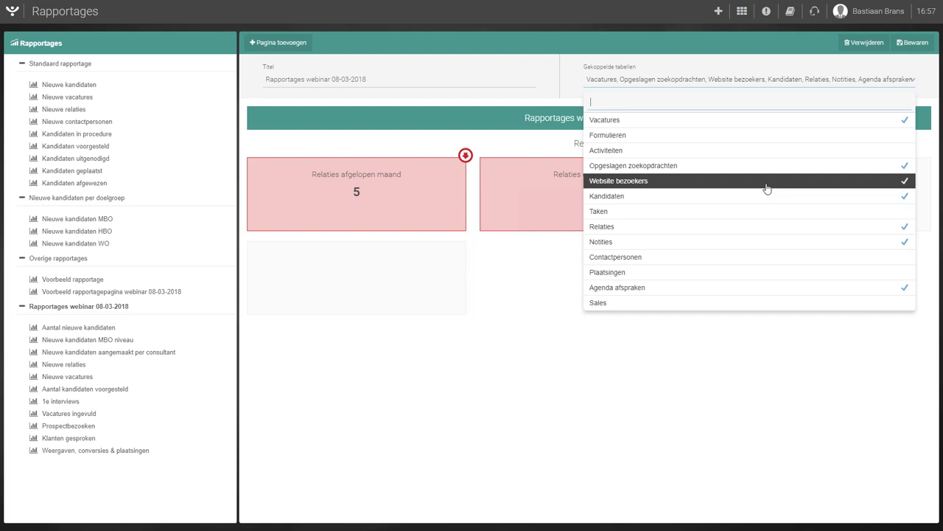
pyautogui.click(81, 328)
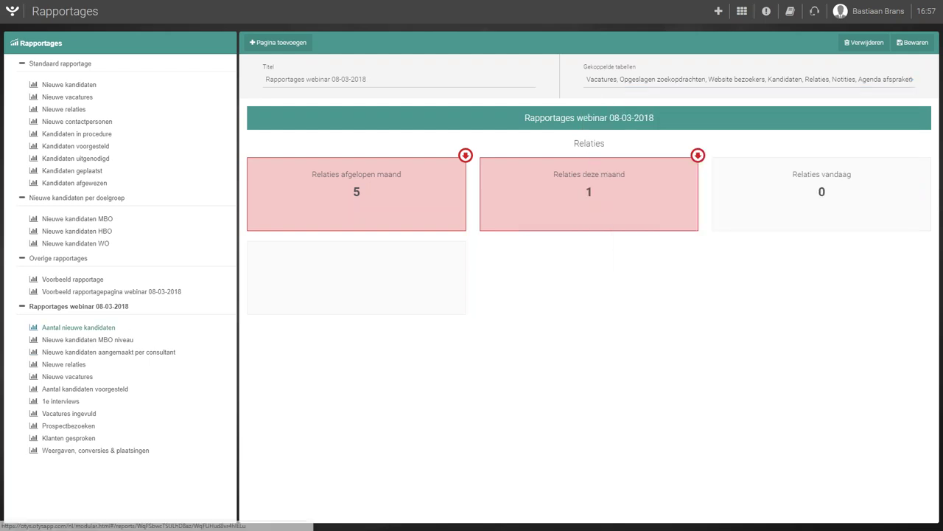
pyautogui.click(428, 83)
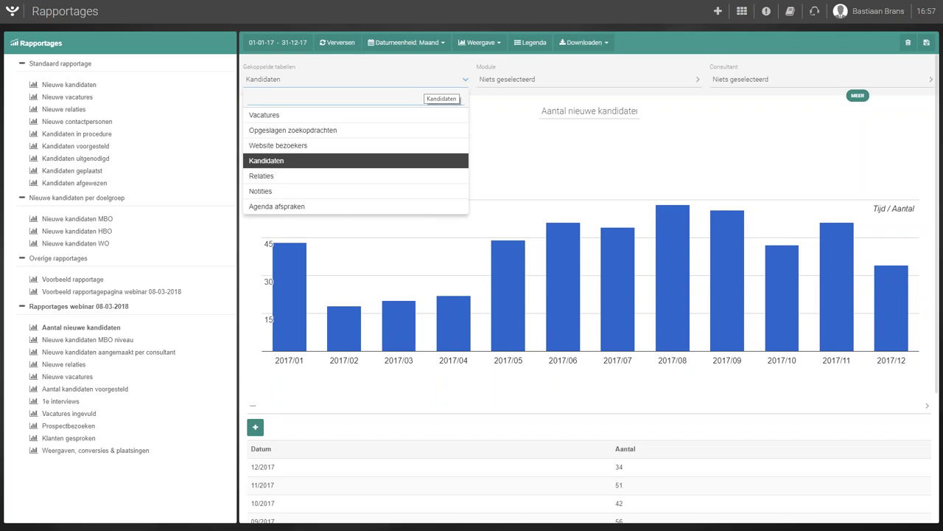
pyautogui.click(100, 307)
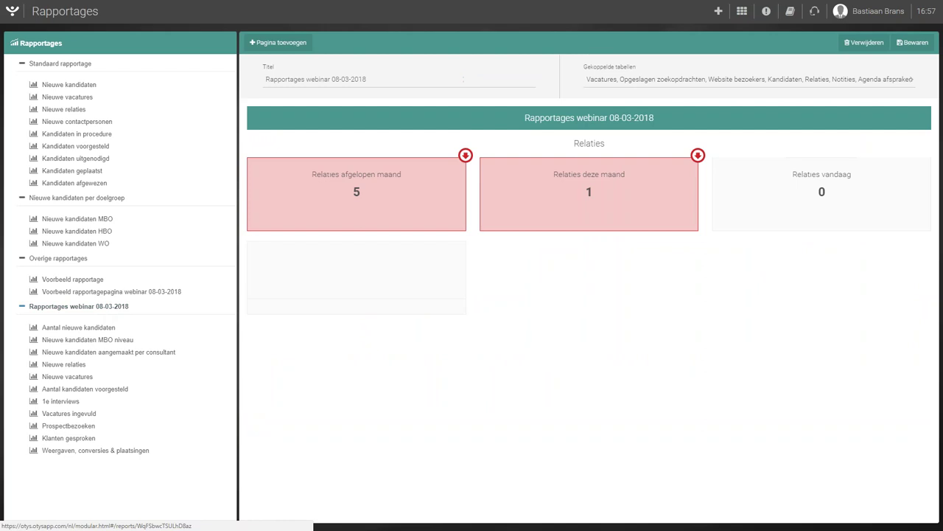
pyautogui.click(874, 84)
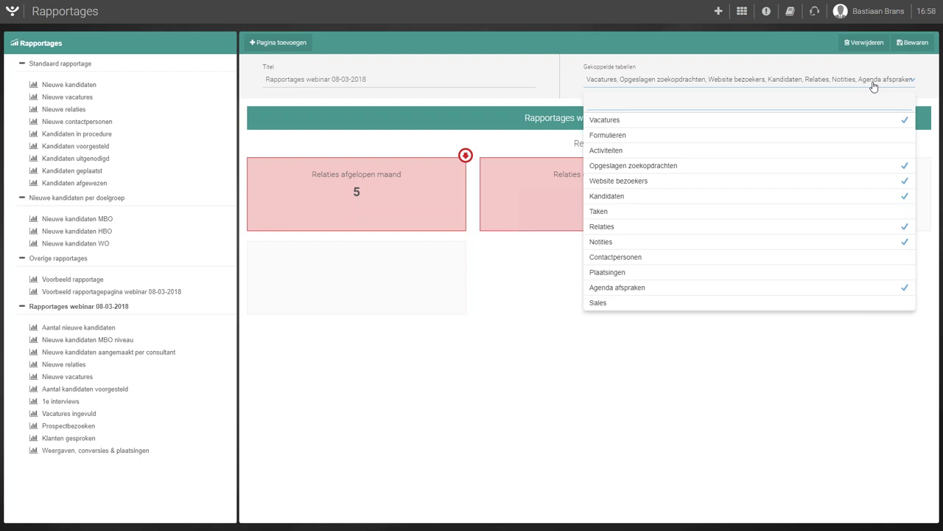
pyautogui.click(612, 63)
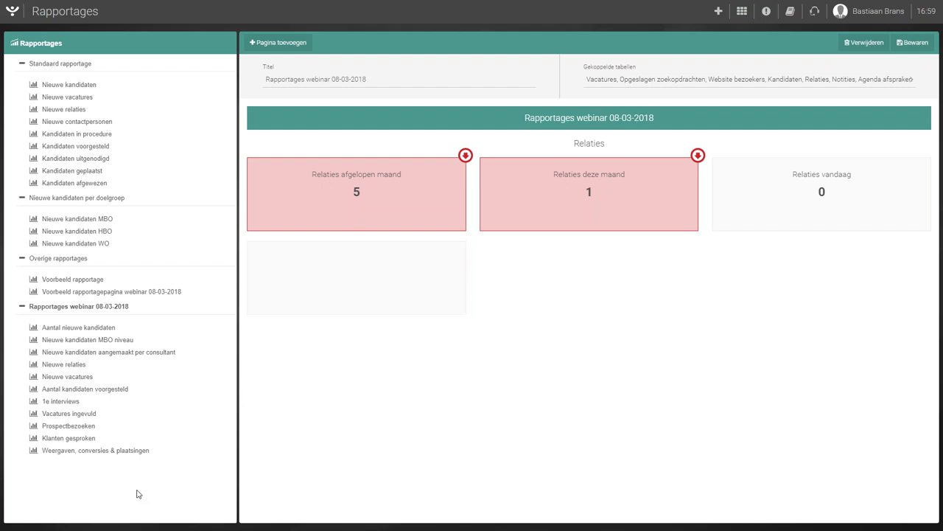
# Open the Weergaven, conversies & plaatsingen report in the webinar group and collapse its extra filter options.
pyautogui.click(64, 454)
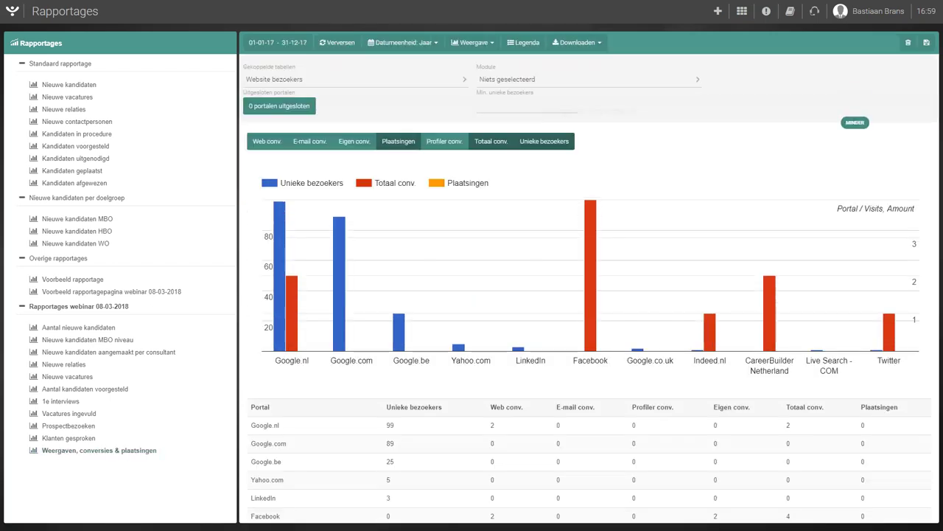
pyautogui.click(856, 123)
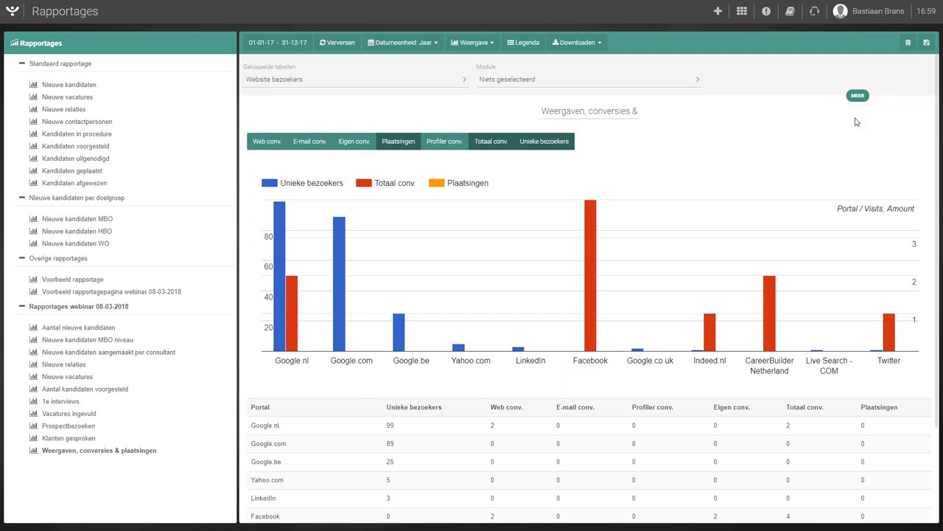
# Switch to the PowerPoint slide show and reveal the Extra Features slide's bullets, from Downloaden through Overige features.
pyautogui.hotkey('alt', 'Tab')
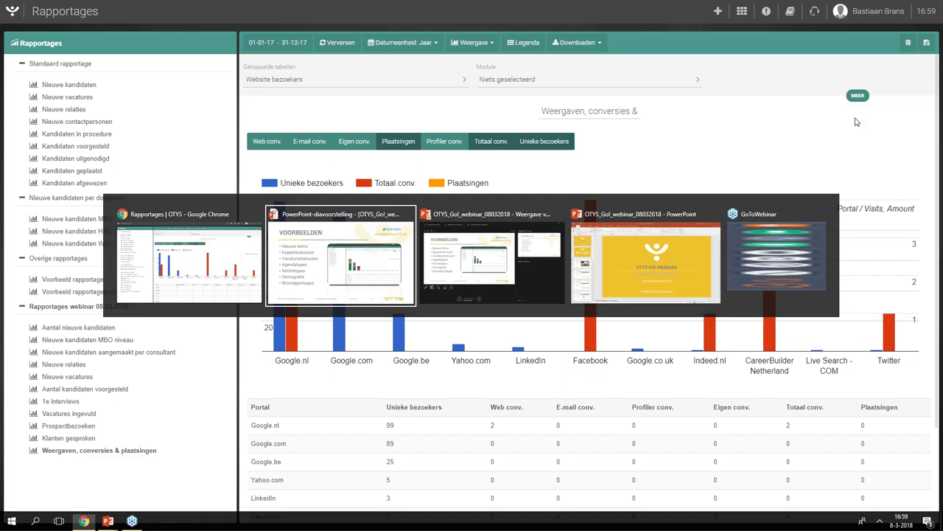
pyautogui.press('Right')
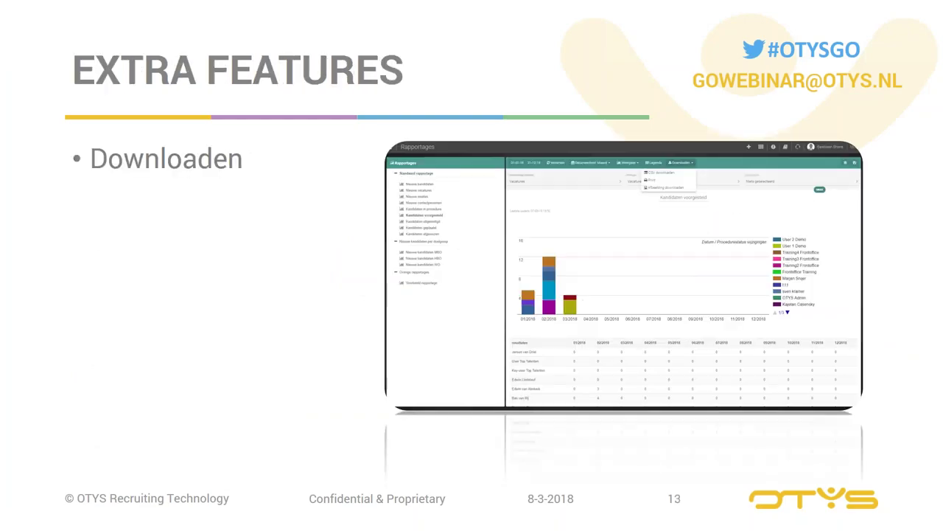
pyautogui.press('Right')
pyautogui.press('Right')
pyautogui.press('Right')
pyautogui.press('Right')
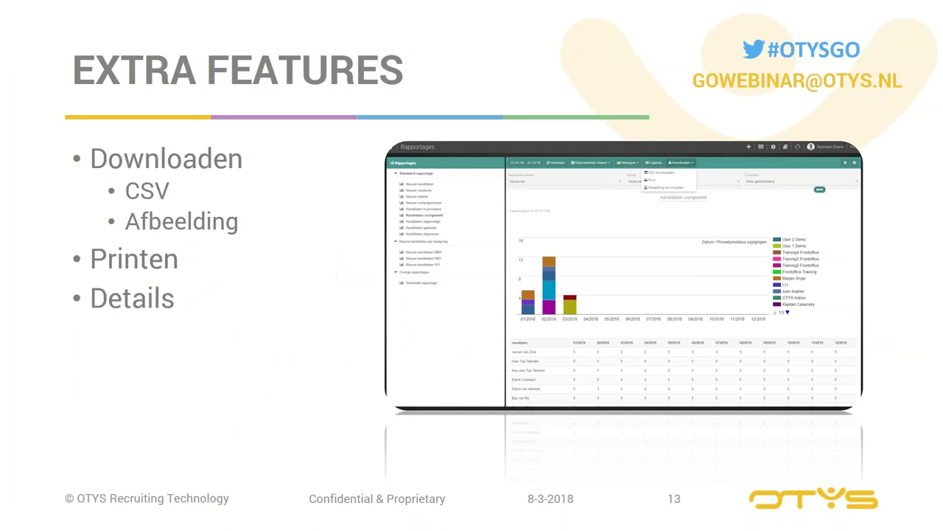
pyautogui.press('Right')
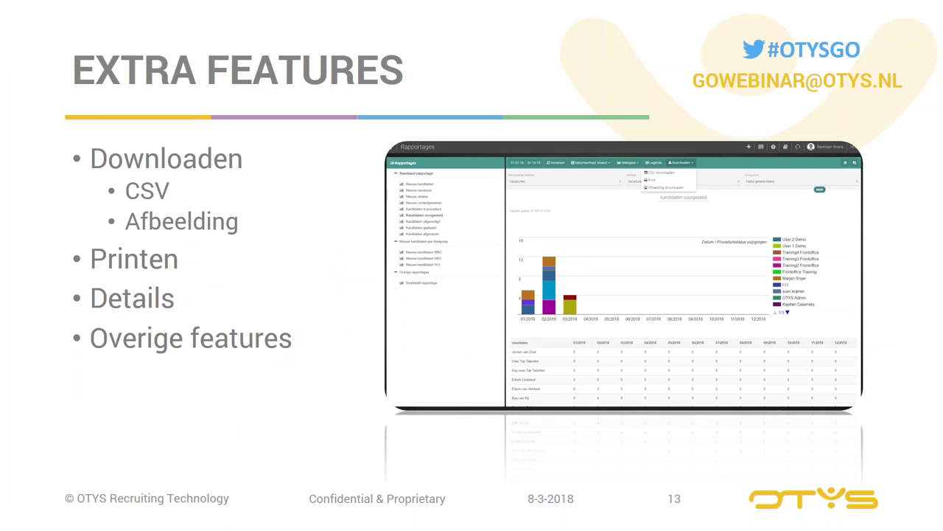
# Return to the OTYS report in Chrome, download its portal table as CSV and open the exported file in Excel.
pyautogui.hotkey('alt', 'Tab')
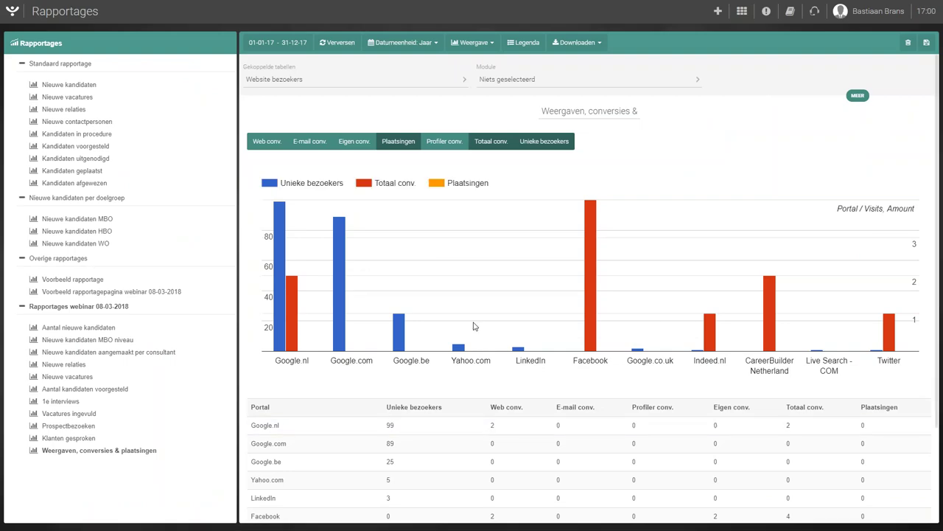
pyautogui.scroll(-3, 493, 309)
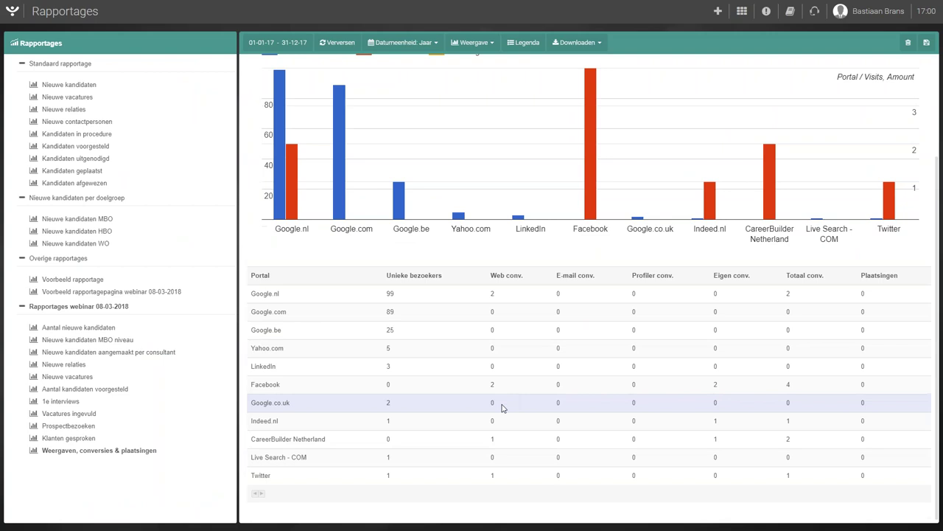
pyautogui.scroll(3, 441, 413)
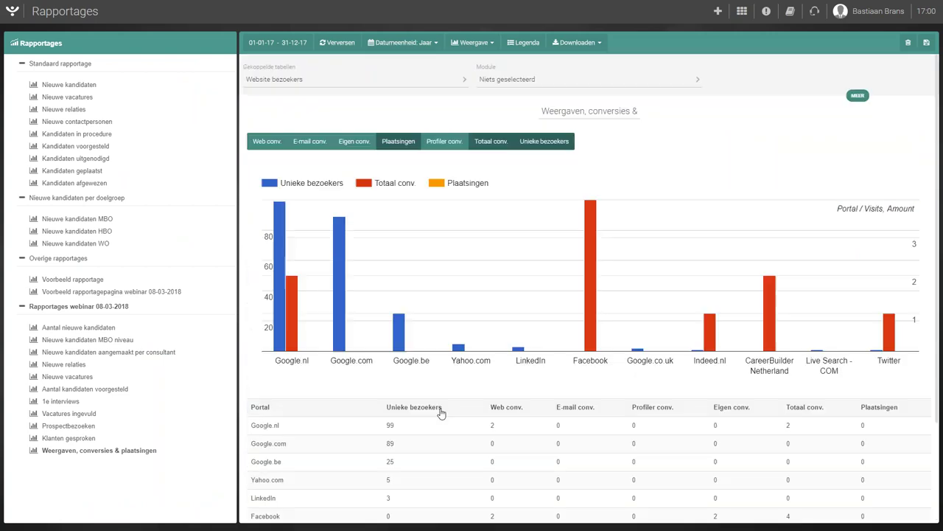
pyautogui.scroll(-3, 441, 412)
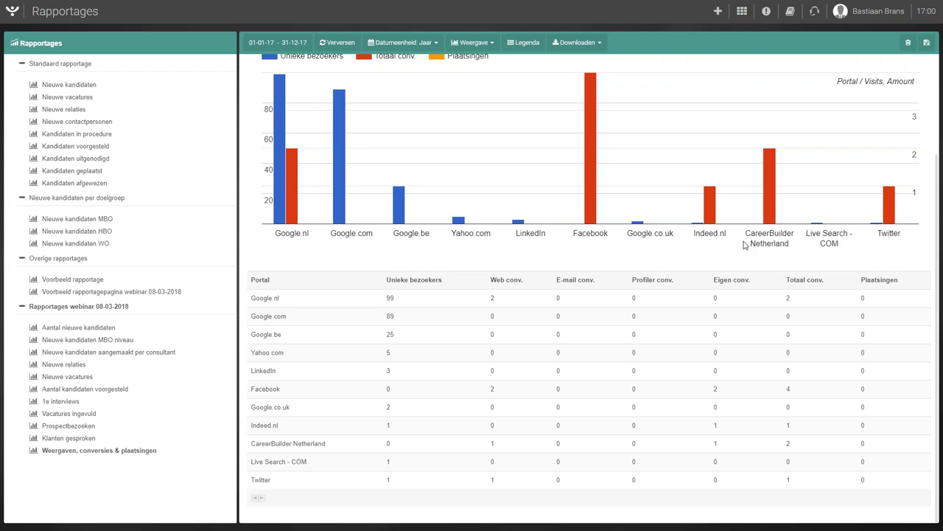
pyautogui.scroll(3, 743, 246)
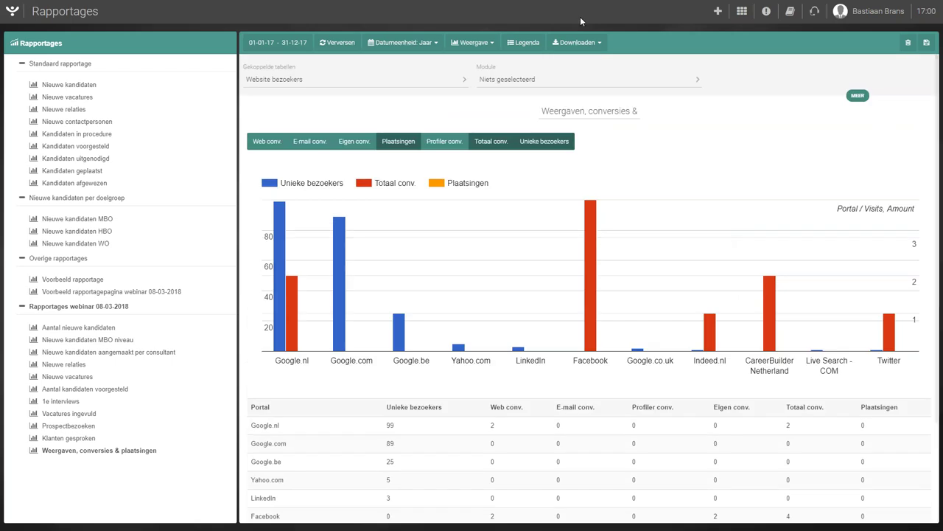
pyautogui.click(589, 42)
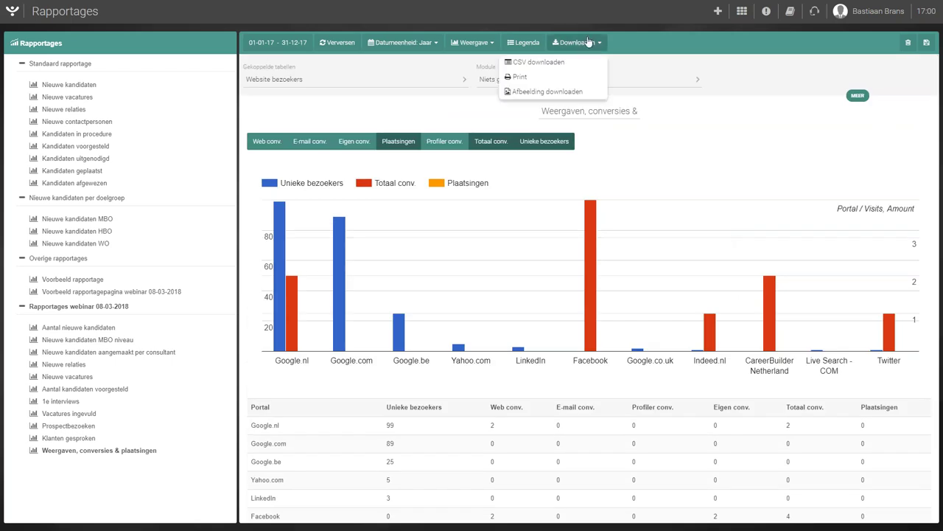
pyautogui.click(566, 66)
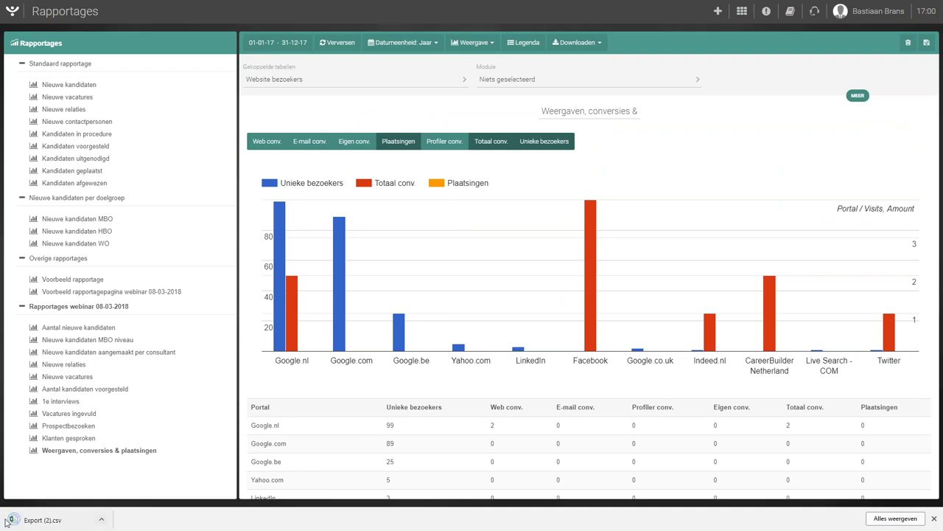
pyautogui.click(49, 519)
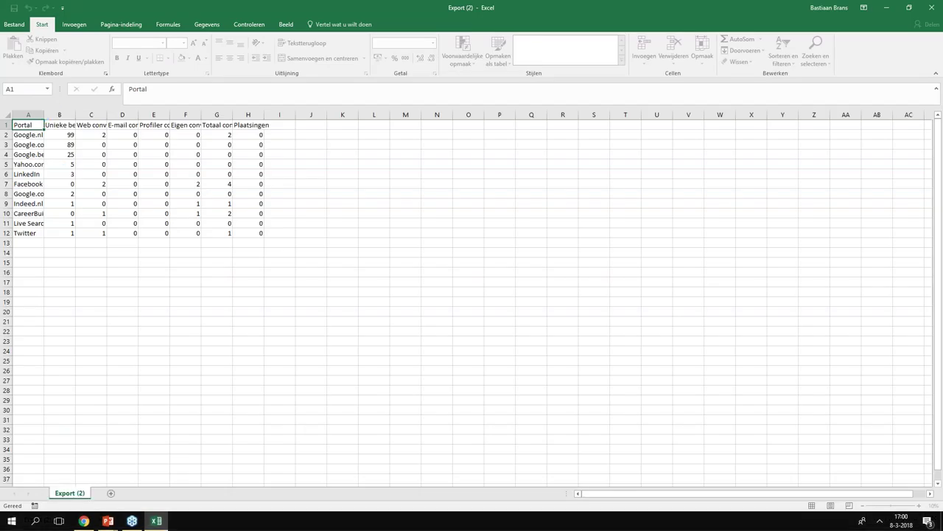
# Auto-fit columns A through I of the exported sheet to their contents, clear the selection and switch back to Chrome.
pyautogui.doubleClick(44, 117)
pyautogui.moveTo(155, 520)
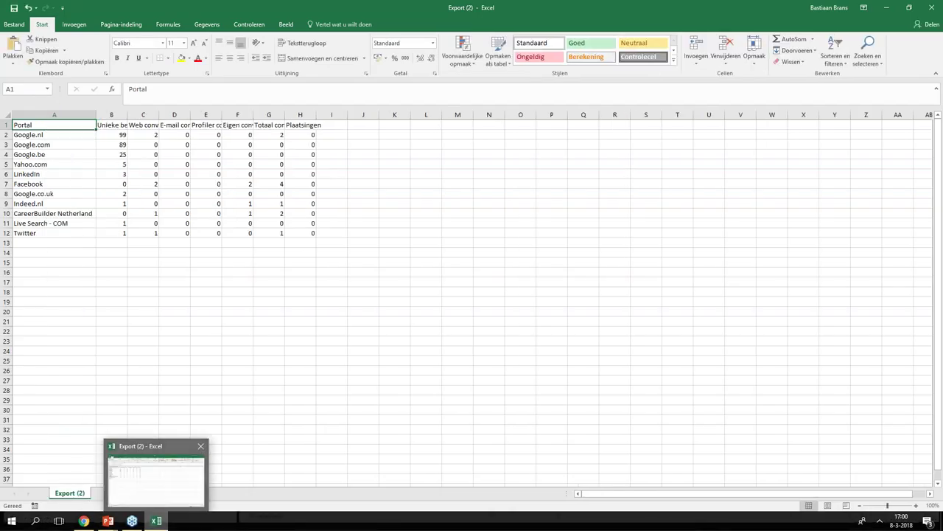
pyautogui.moveTo(112, 115); pyautogui.dragTo(336, 115)
pyautogui.doubleClick(316, 115)
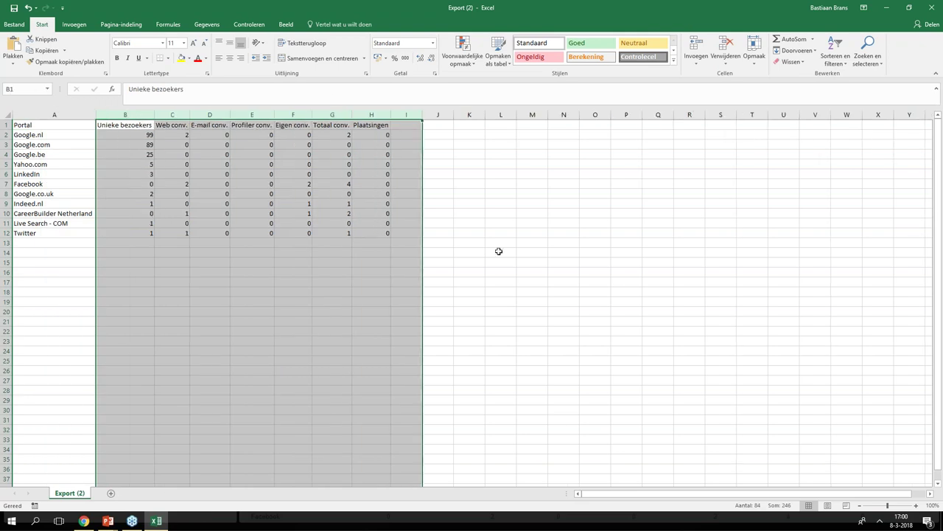
pyautogui.click(567, 418)
pyautogui.hotkey('alt', 'Tab')
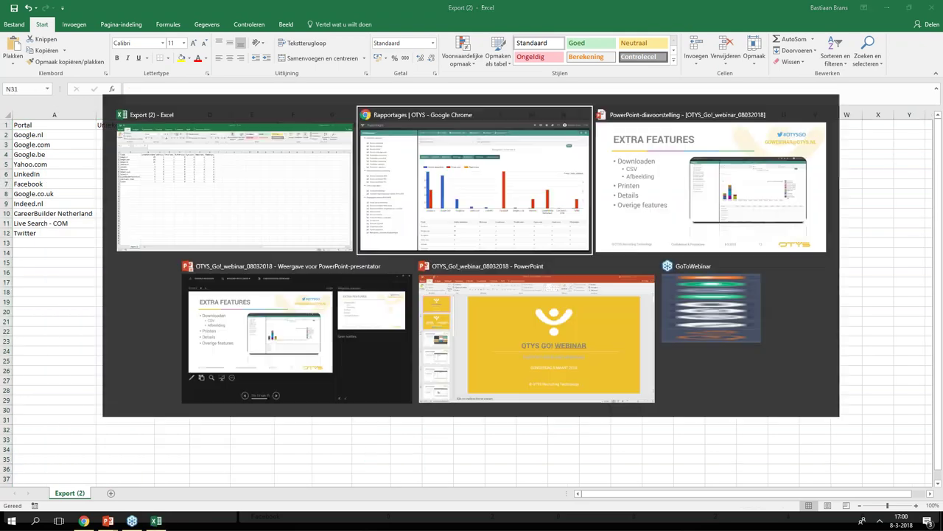